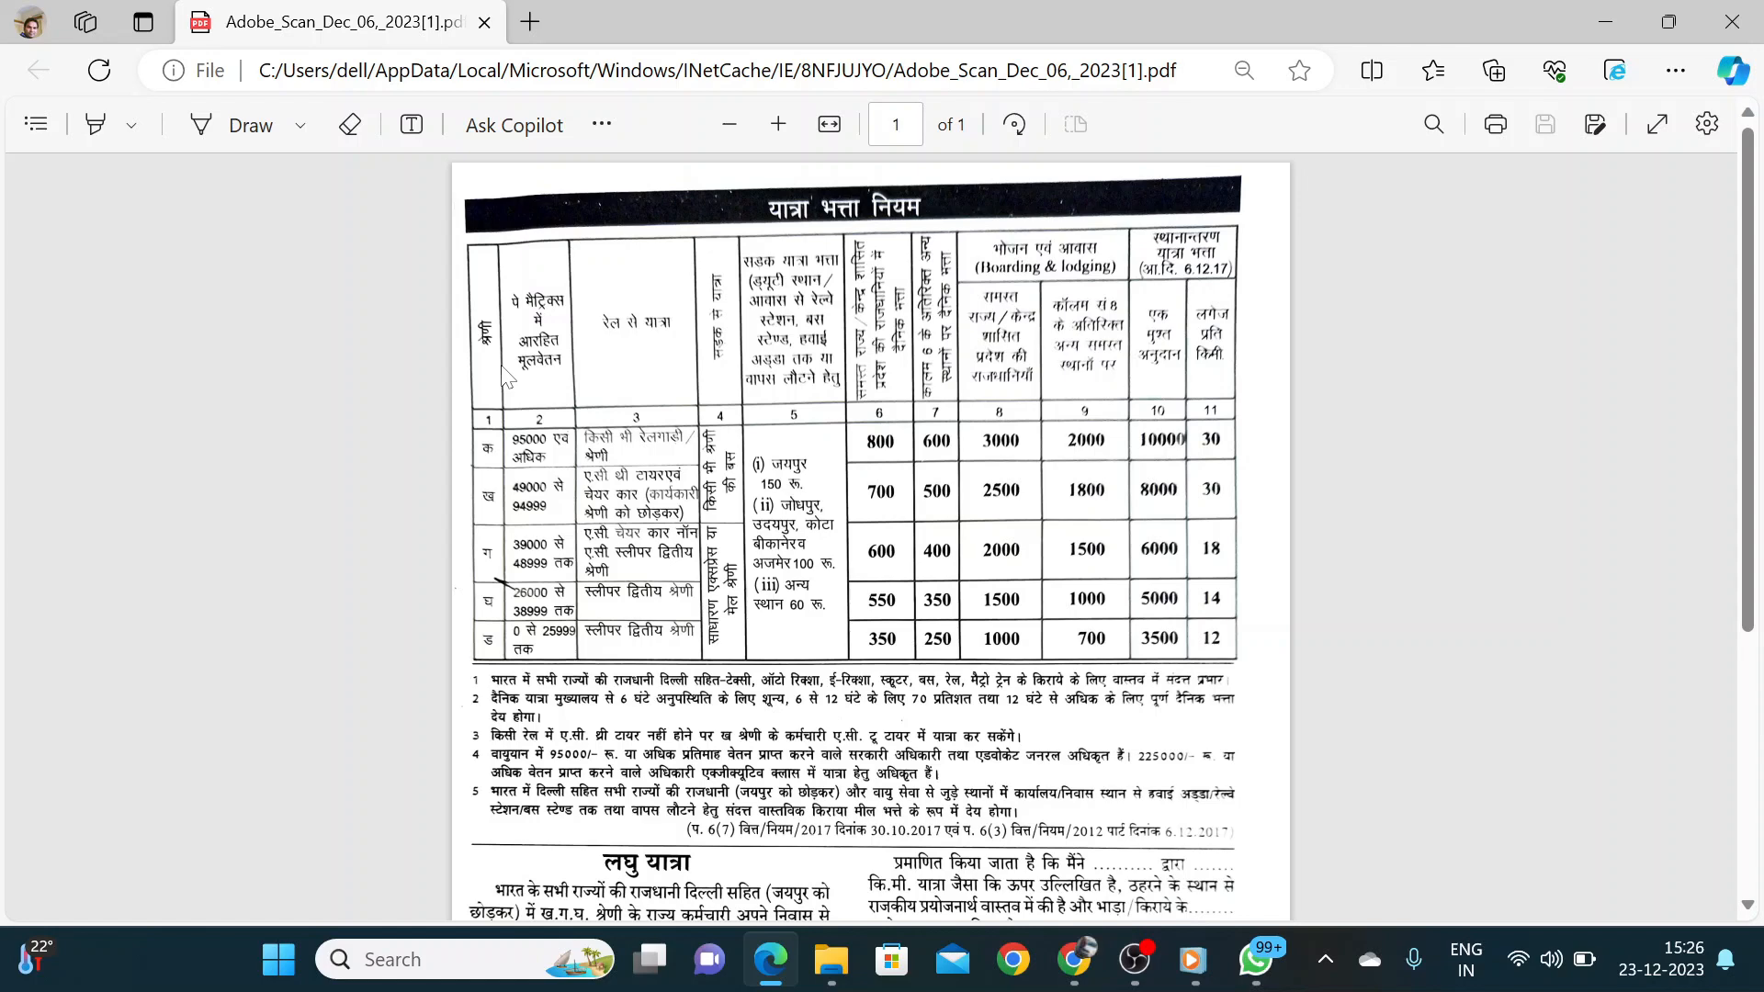
Examine the travel allowance rules table, its notes and the short-journey section in the scanned PDF
scroll(628, 422, down, 3)
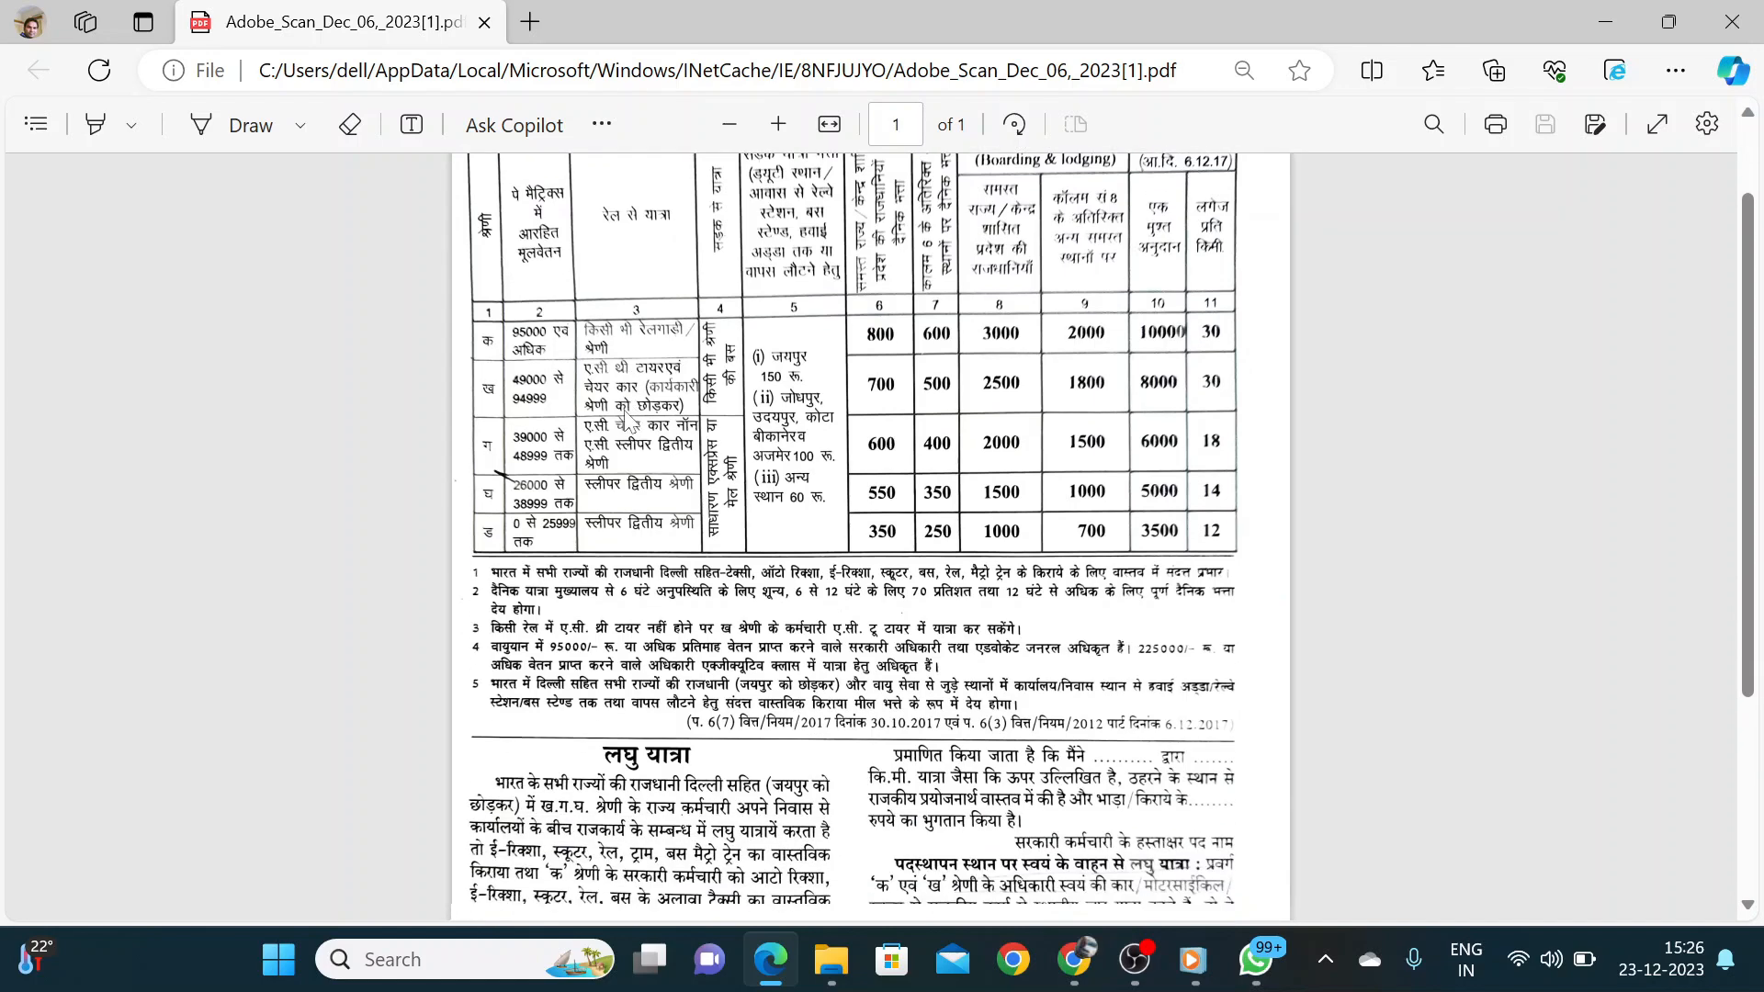
scroll(628, 423, down, 3)
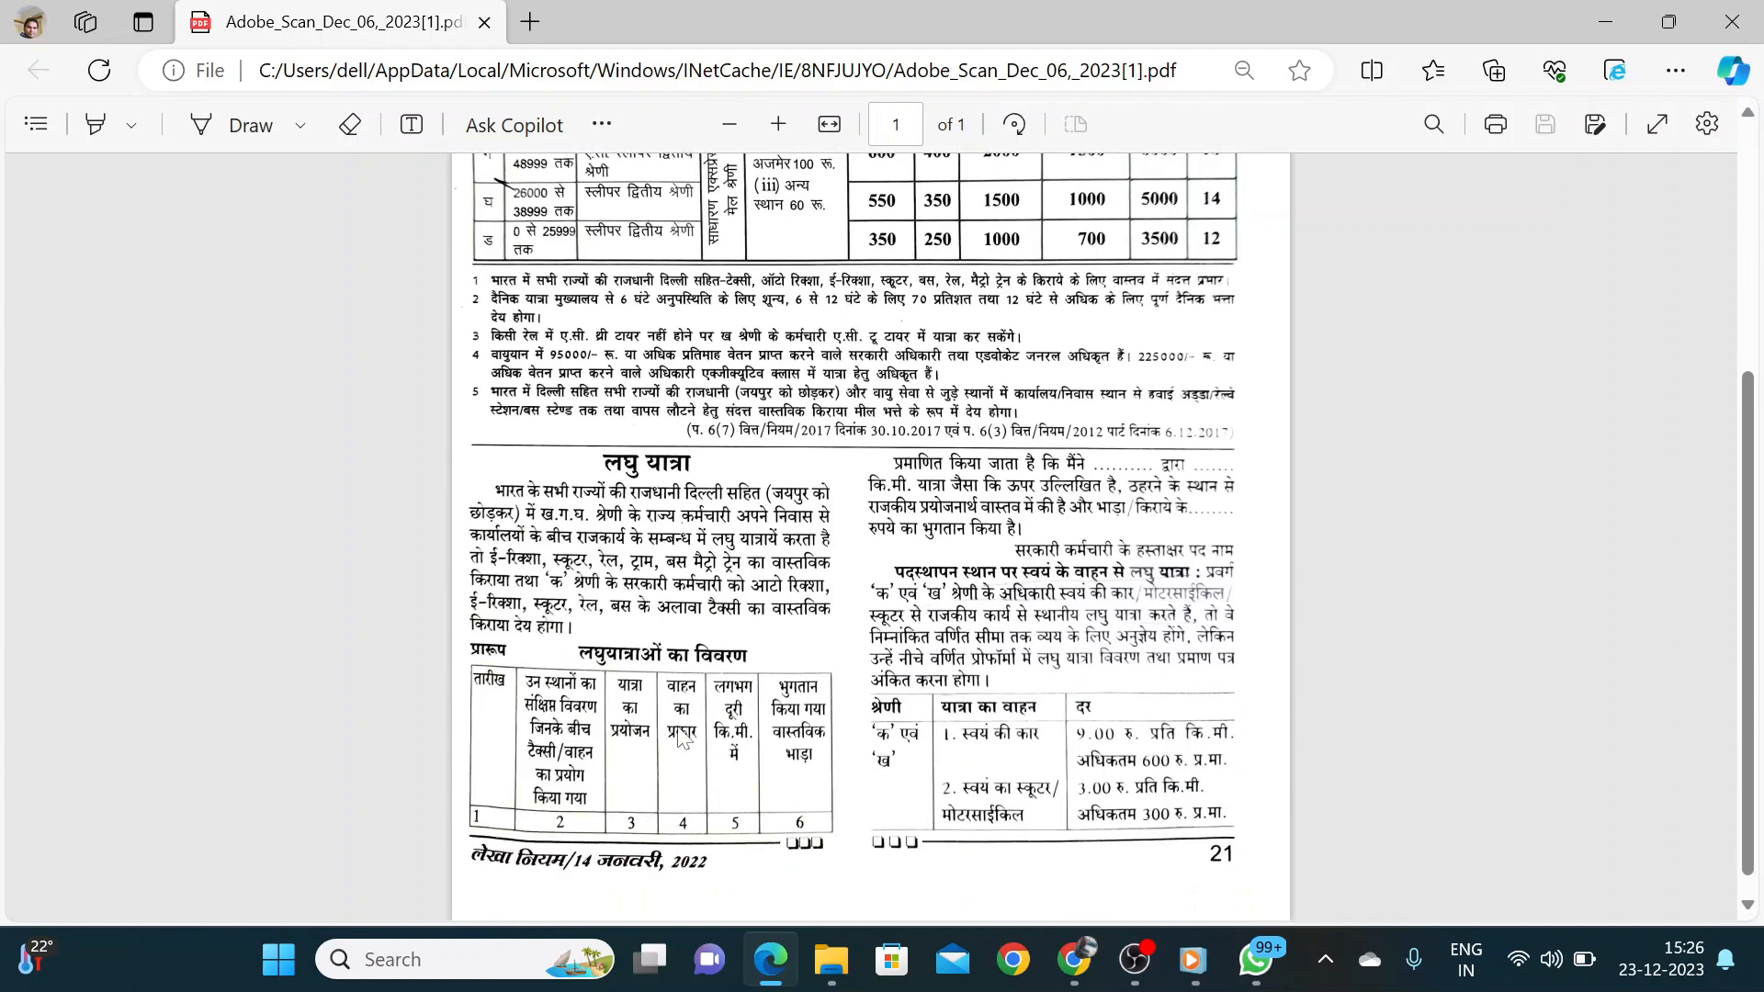
scroll(870, 537, up, 2)
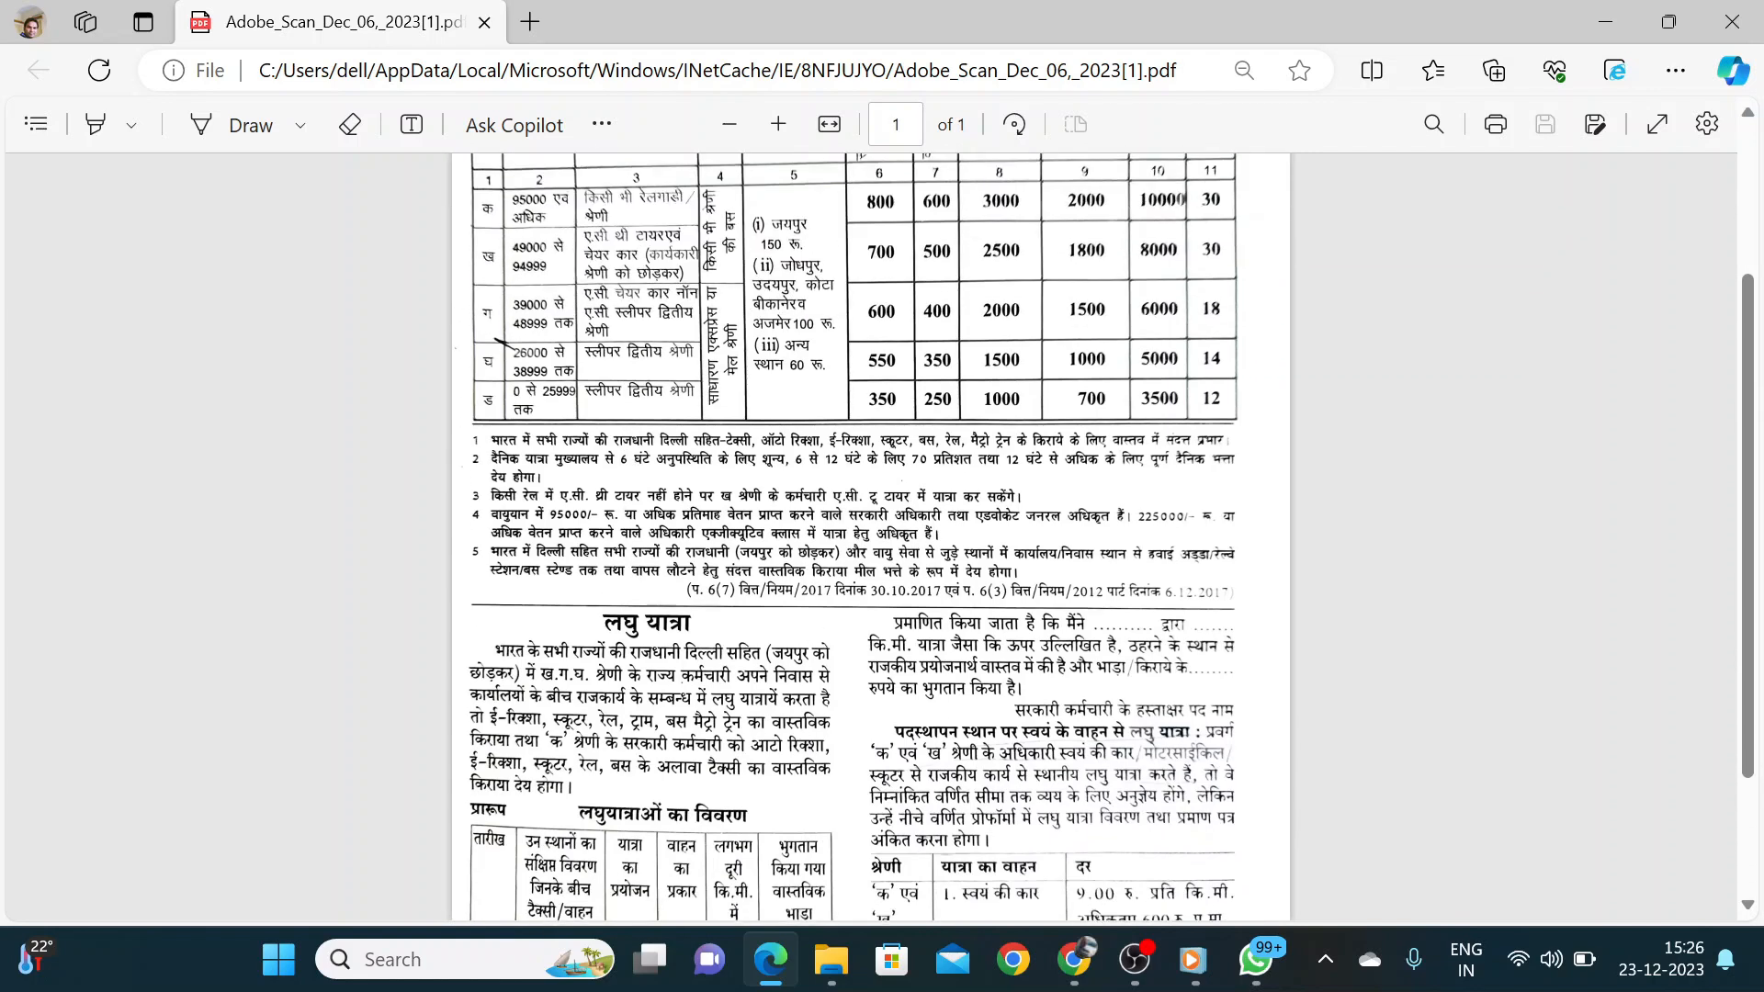
scroll(852, 537, up, 1)
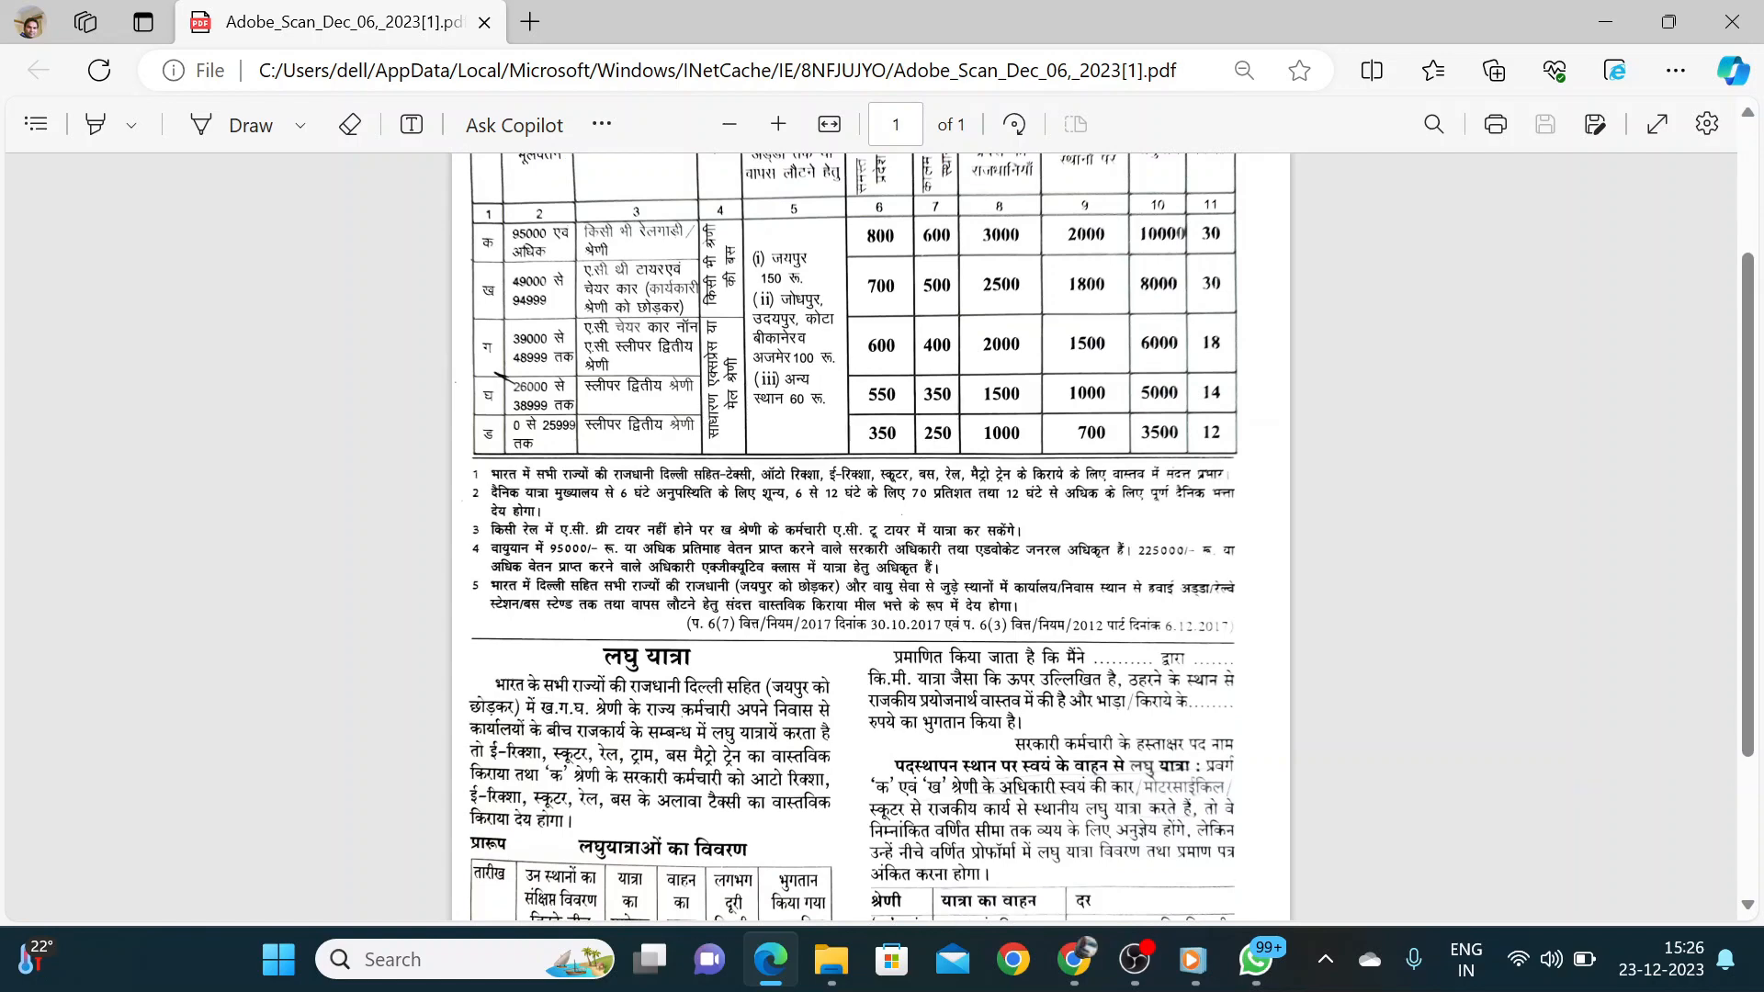
scroll(622, 207, up, 2)
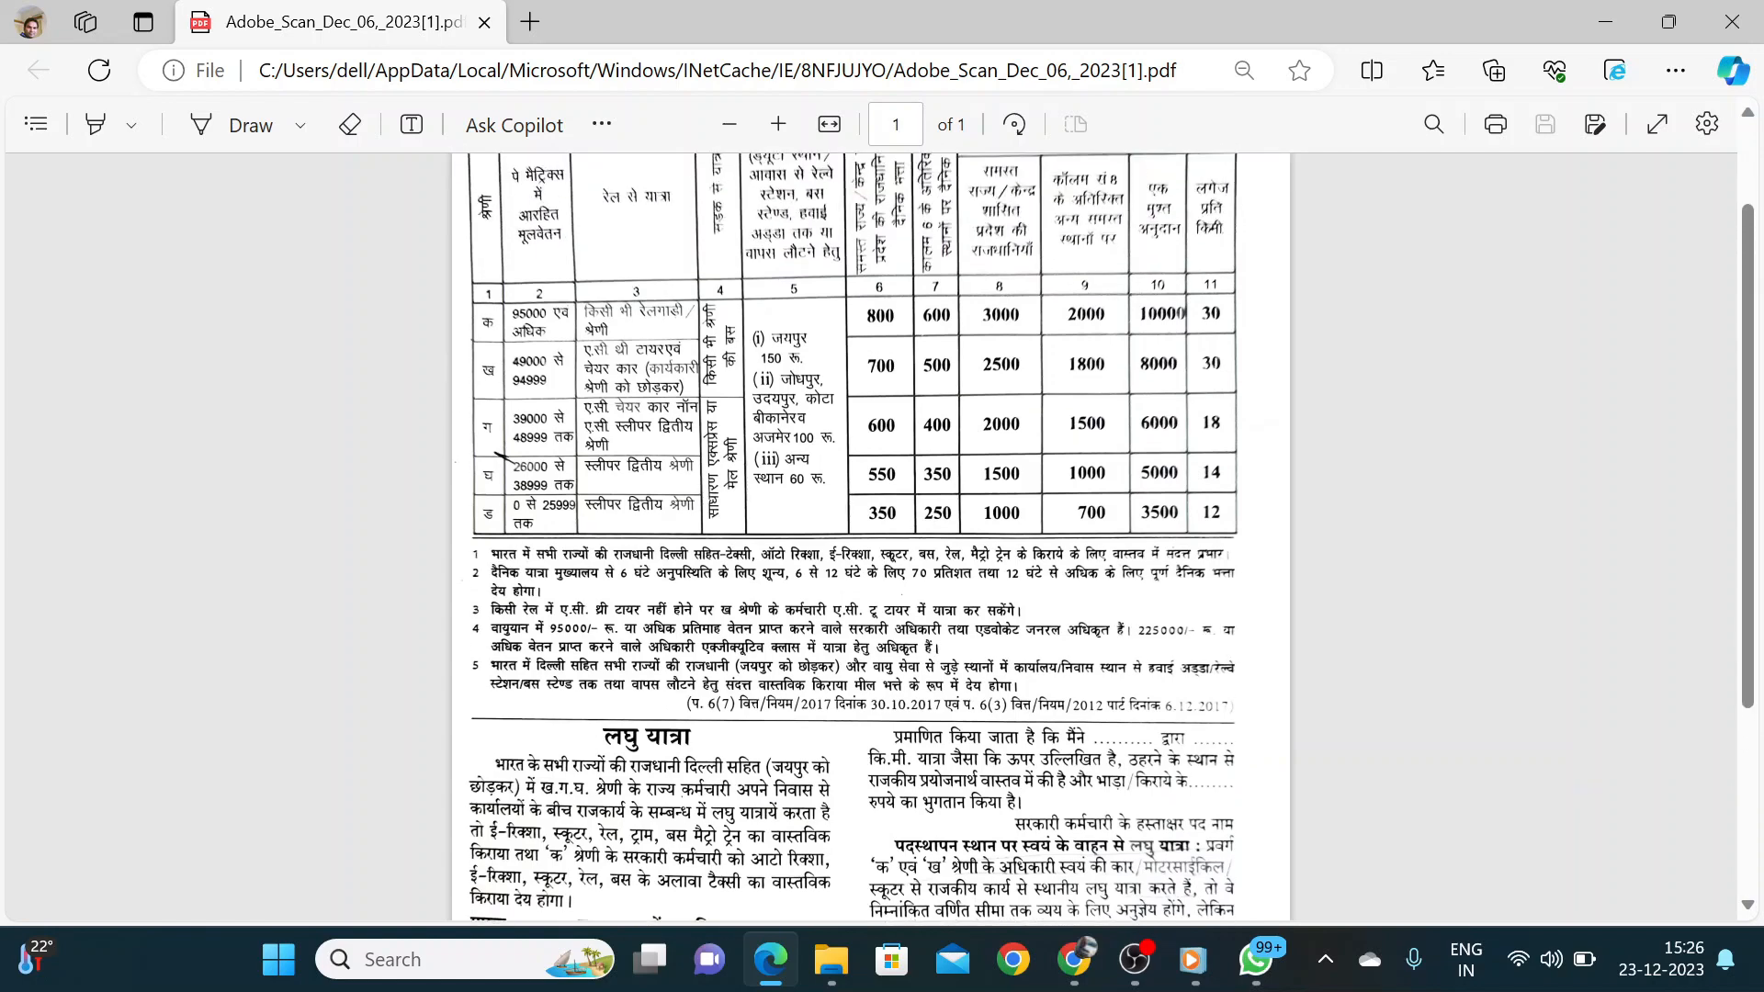
scroll(731, 337, up, 1)
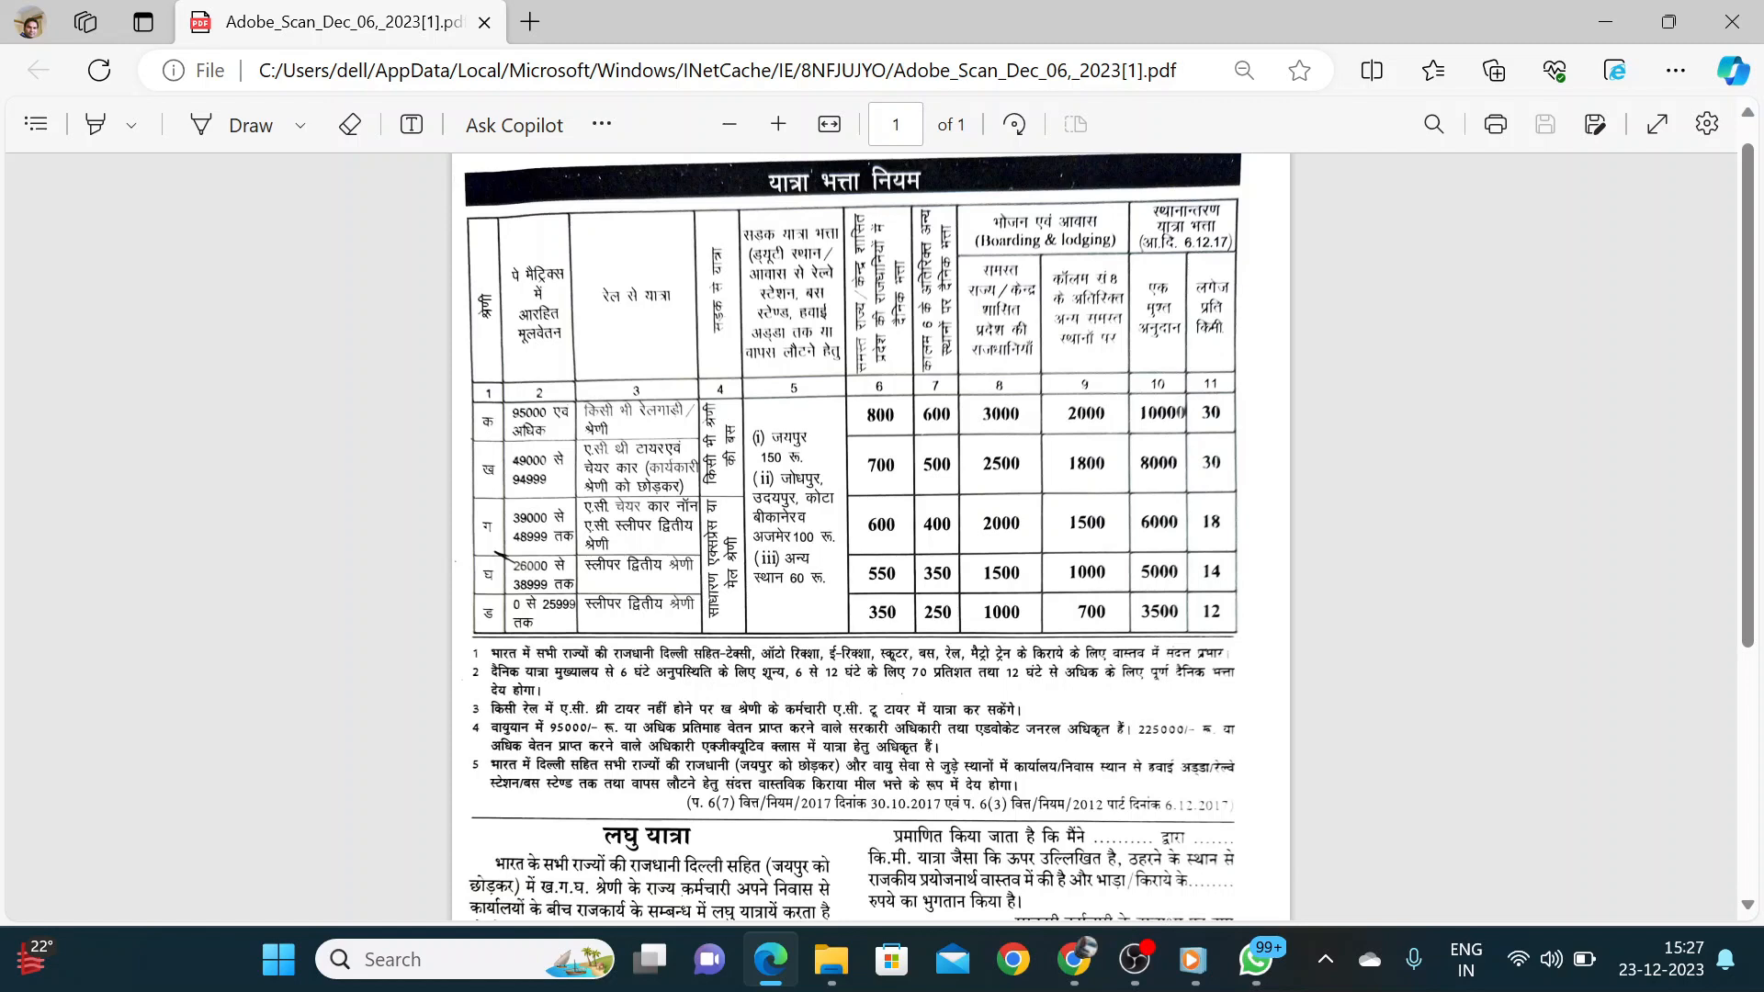
scroll(979, 738, down, 1)
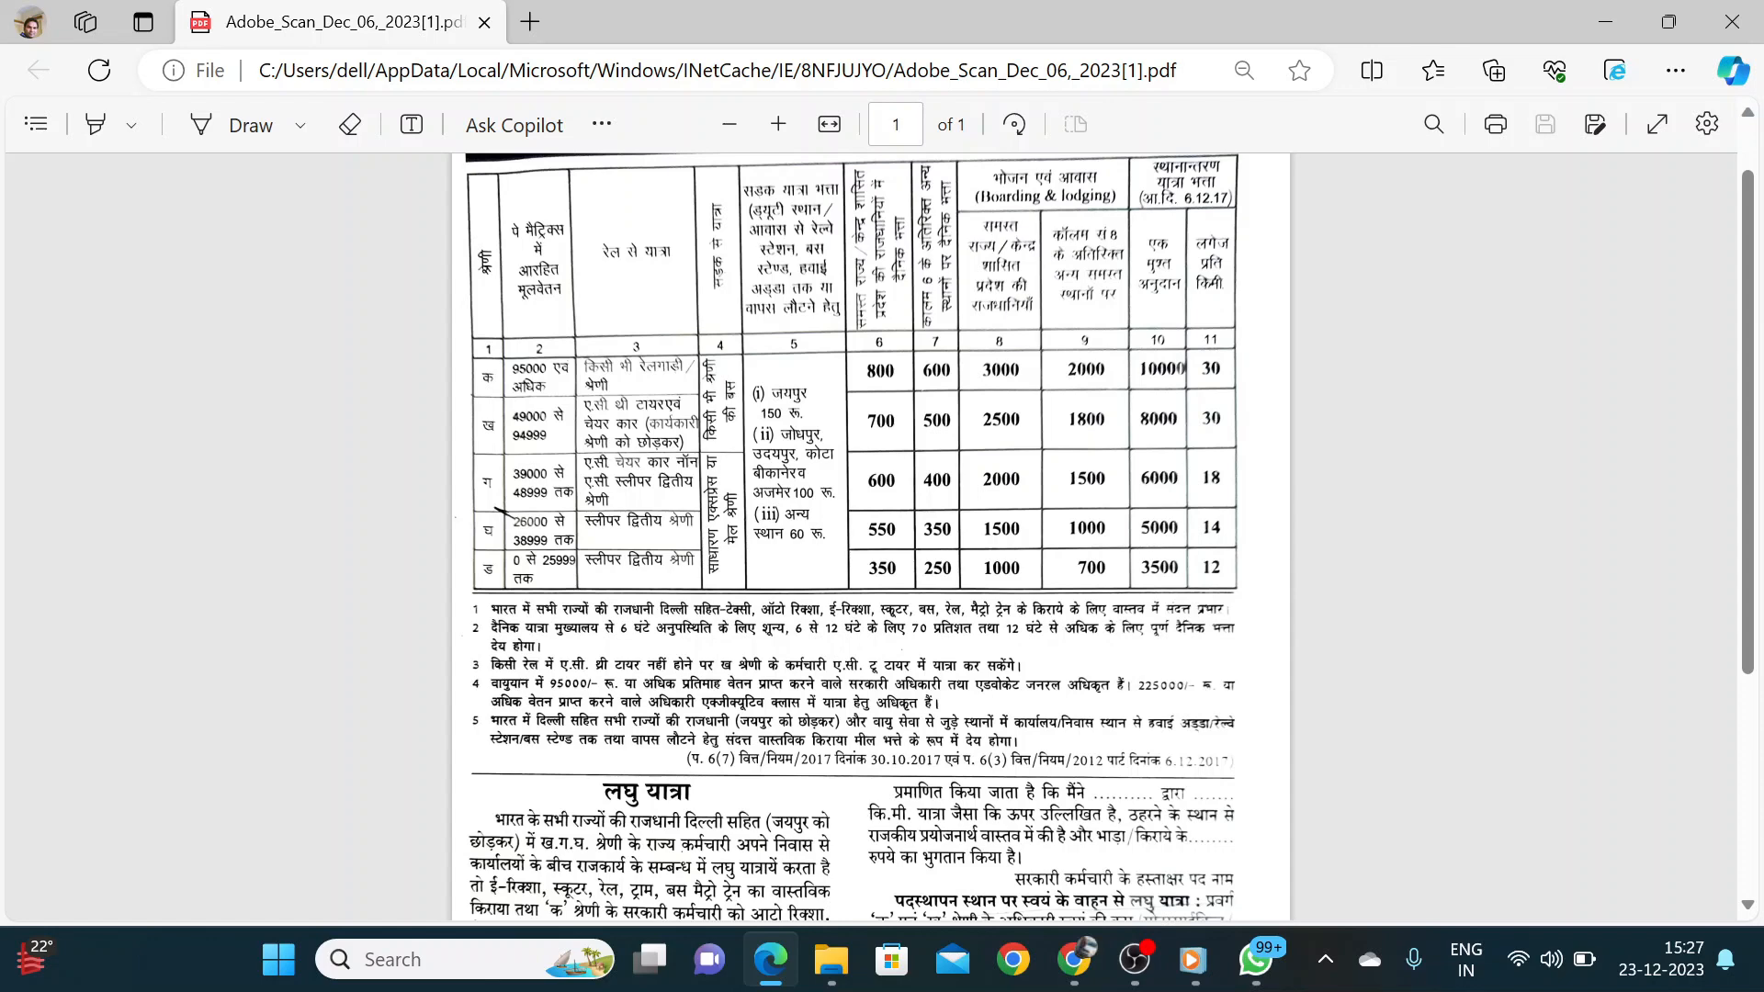
scroll(871, 538, down, 4)
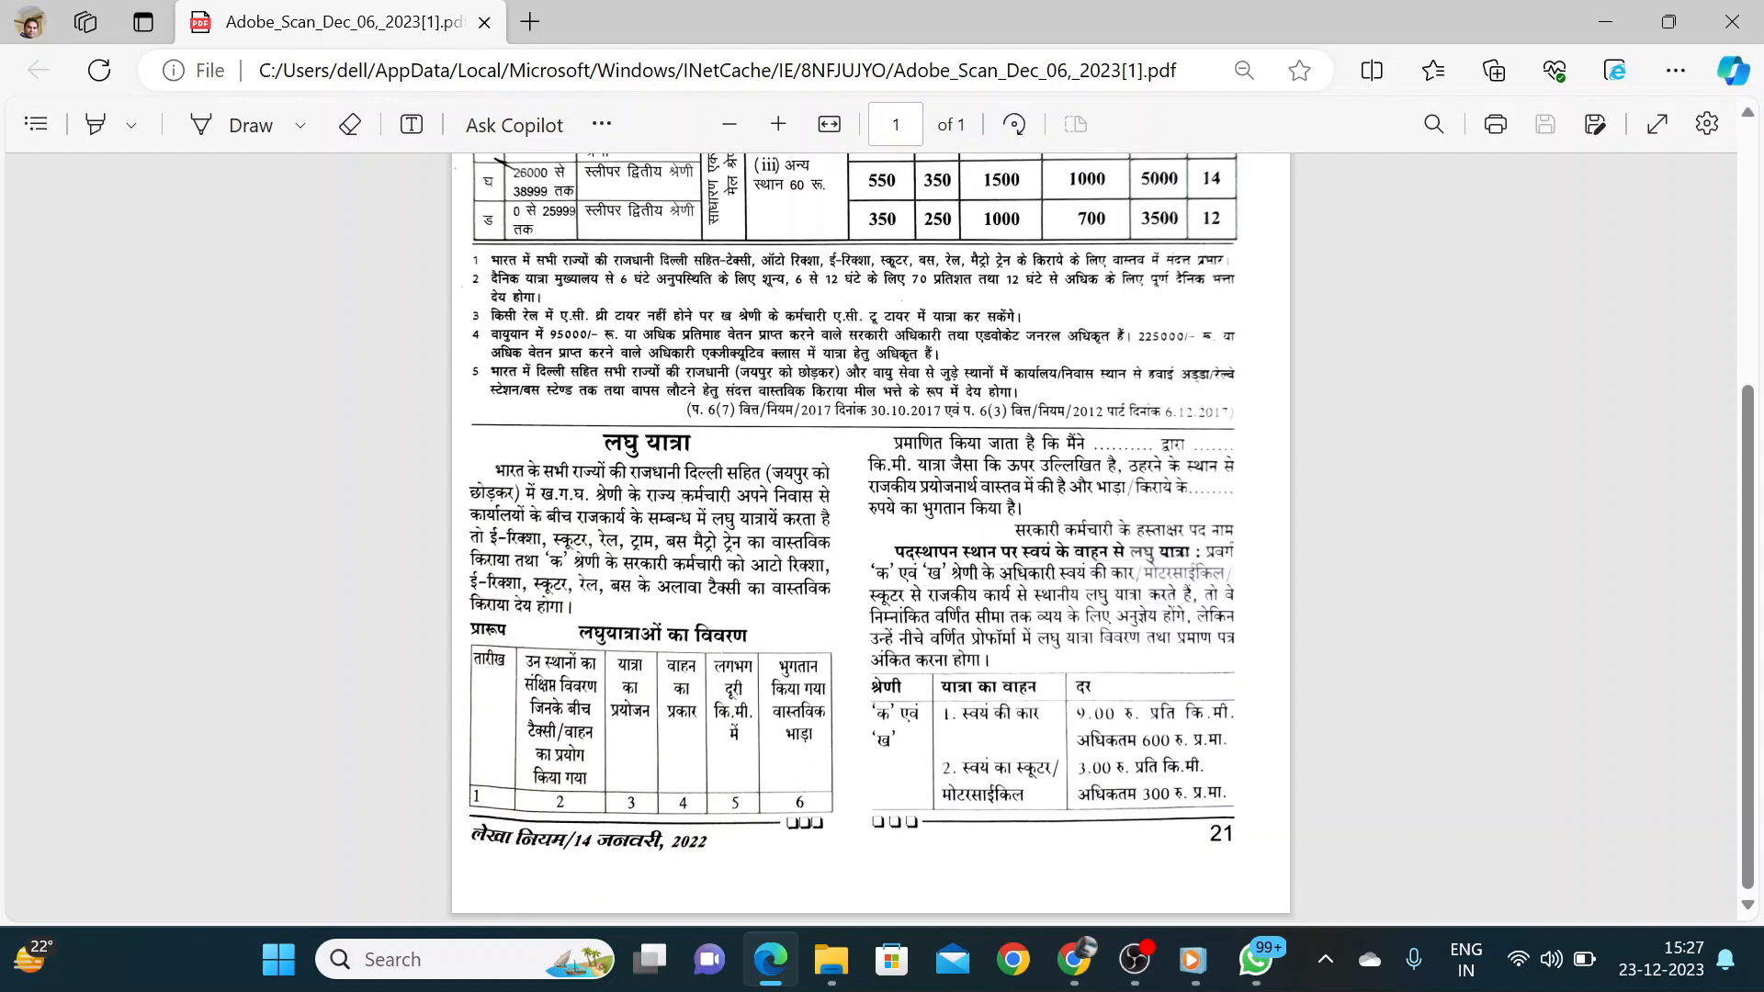
scroll(871, 537, up, 2)
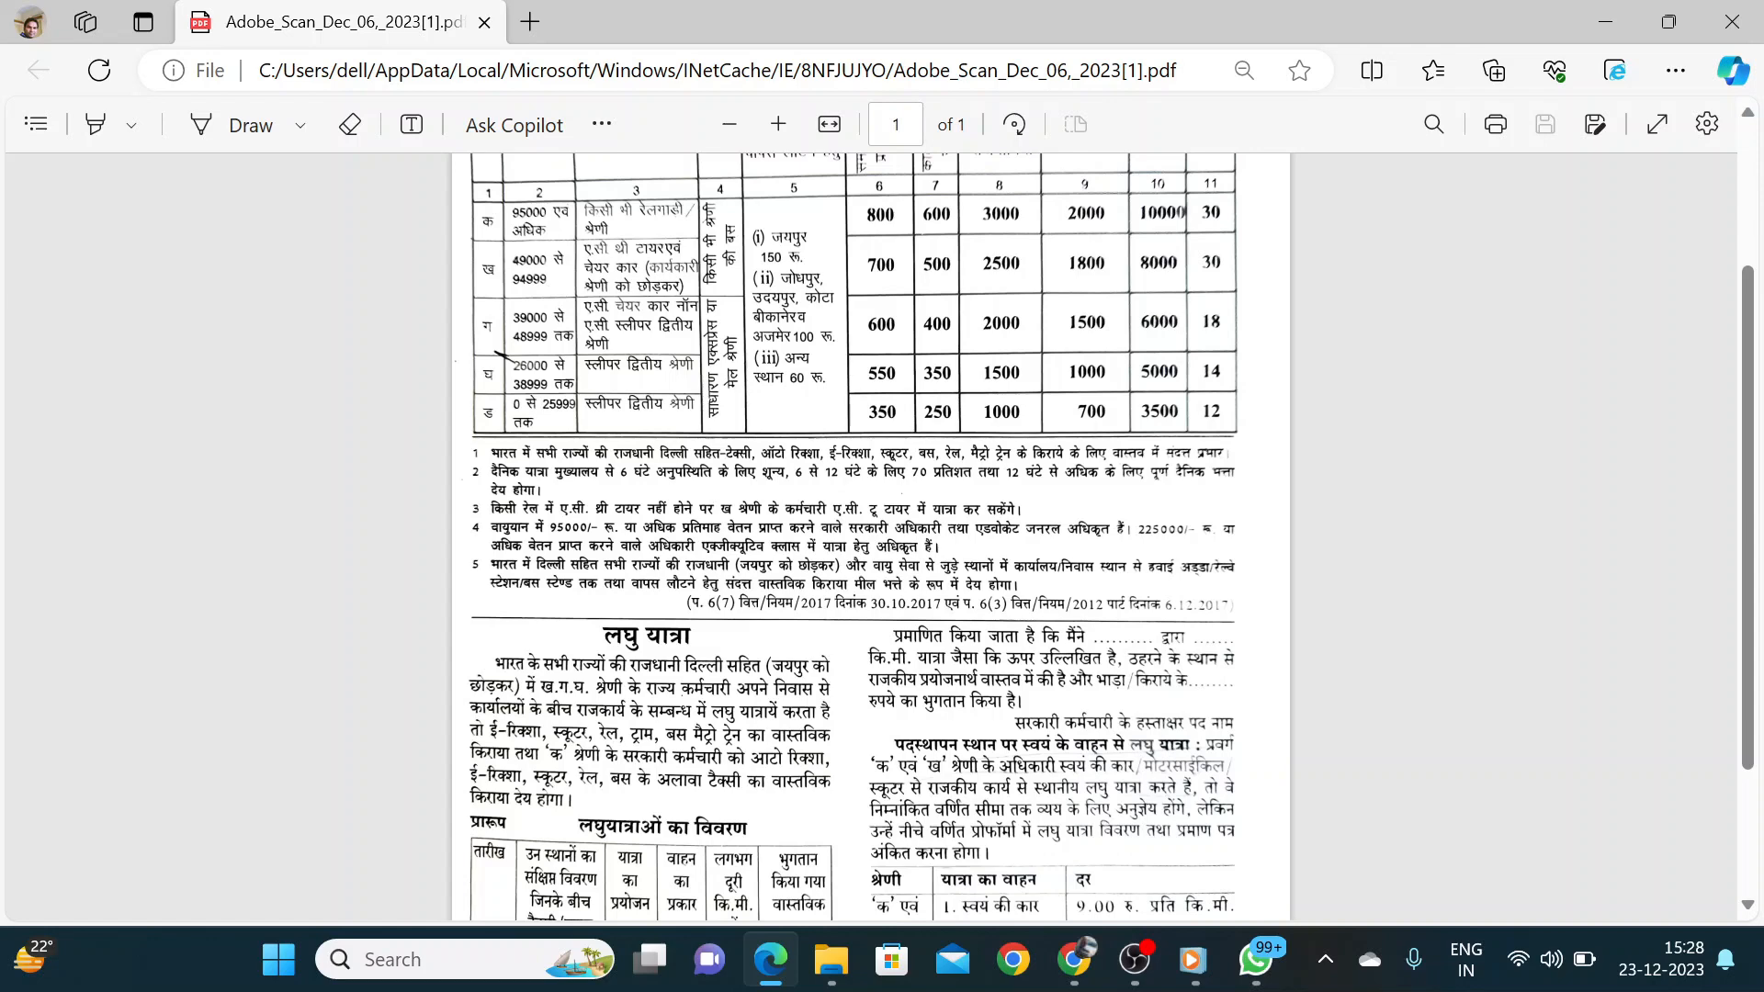
scroll(870, 537, up, 2)
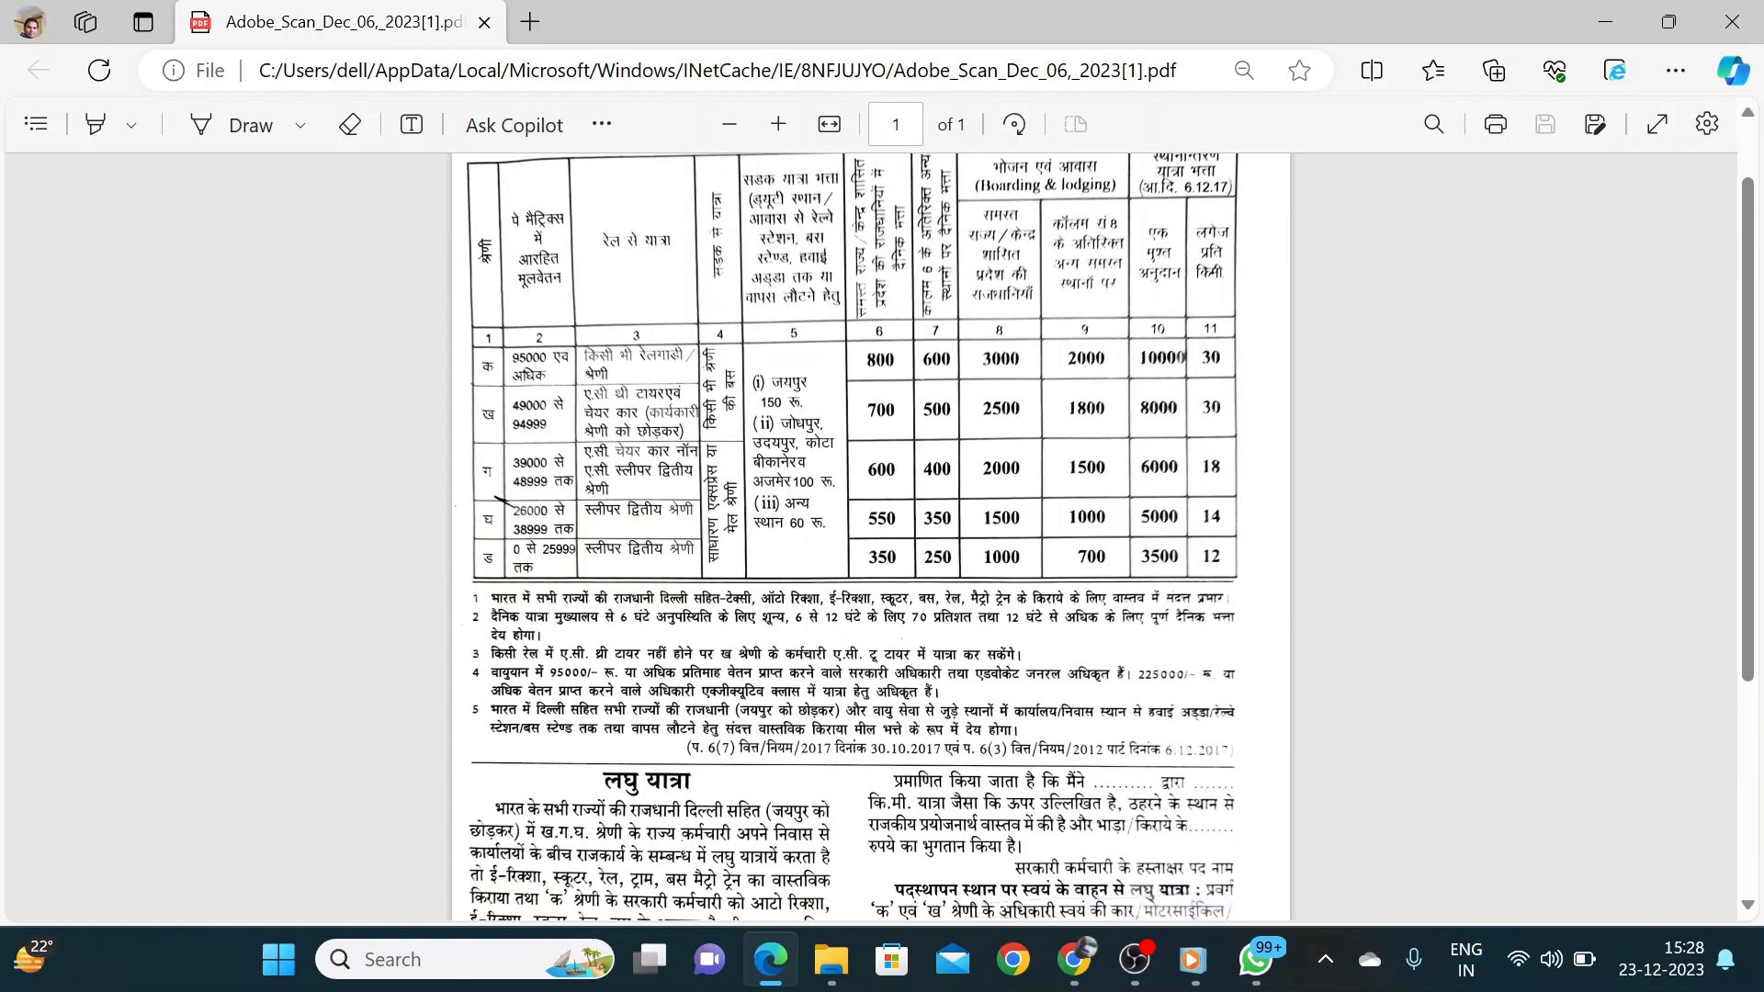
Switch to the PayManager site in Chrome and open the Employee TA Bill page
click(1087, 970)
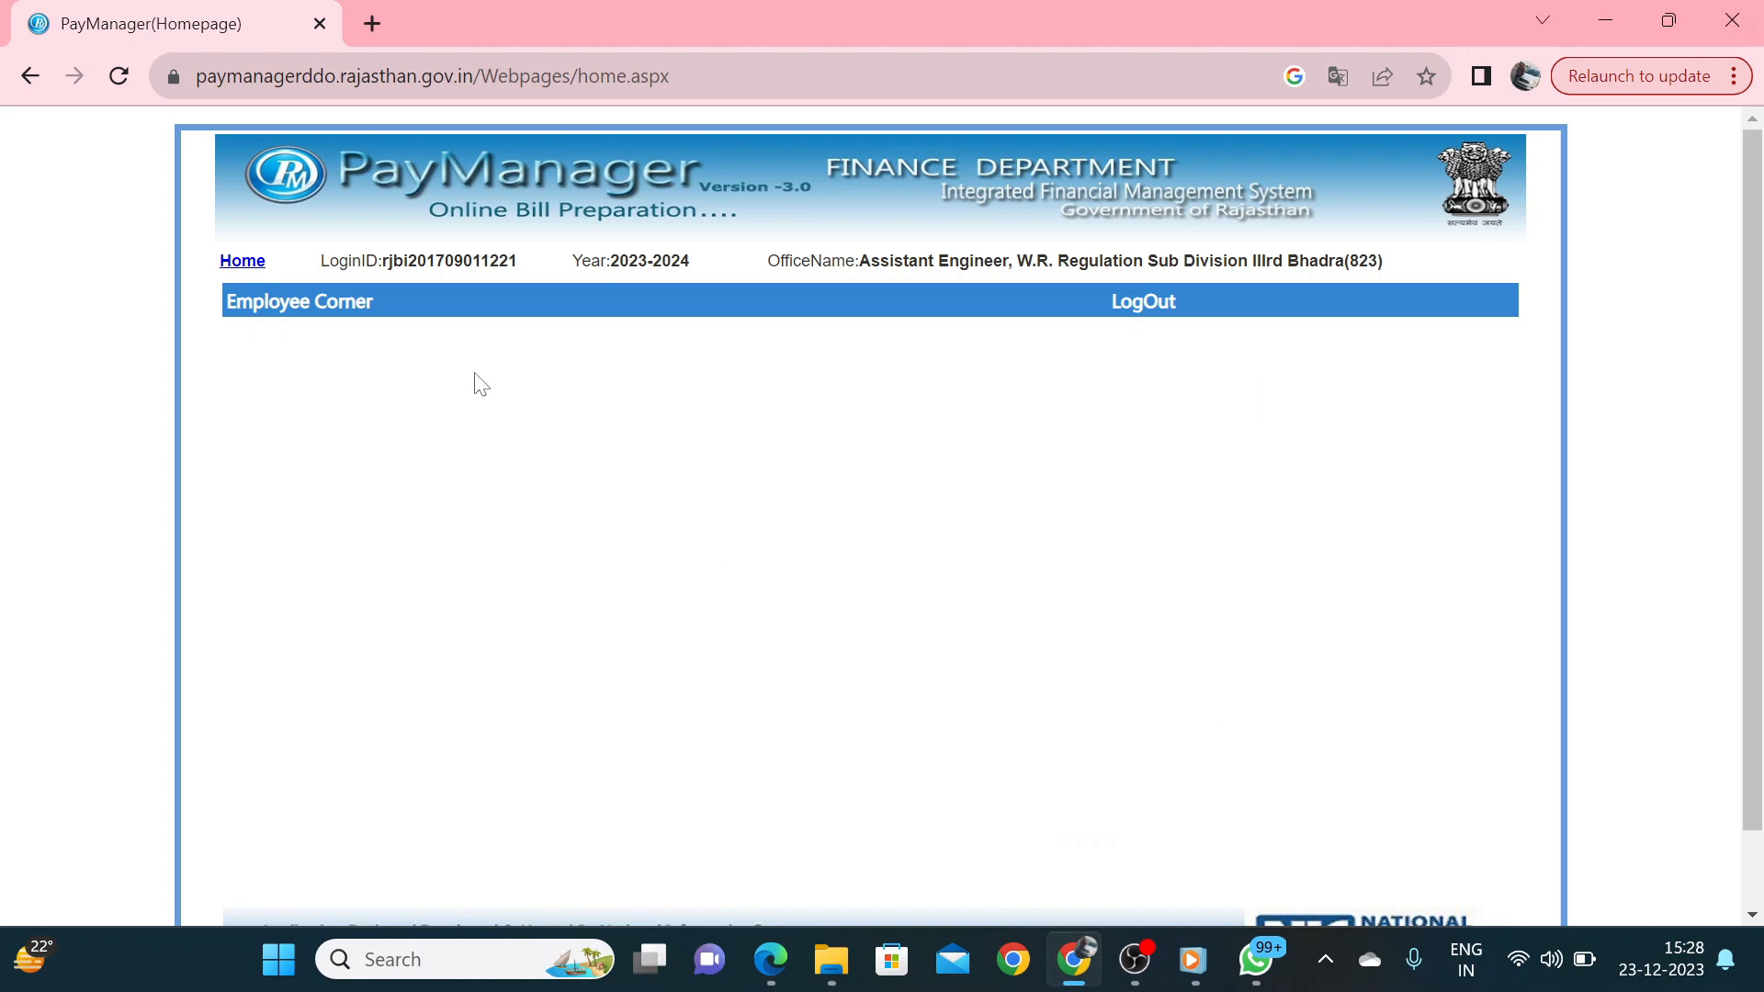
scroll(479, 384, down, 1)
scroll(479, 384, up, 1)
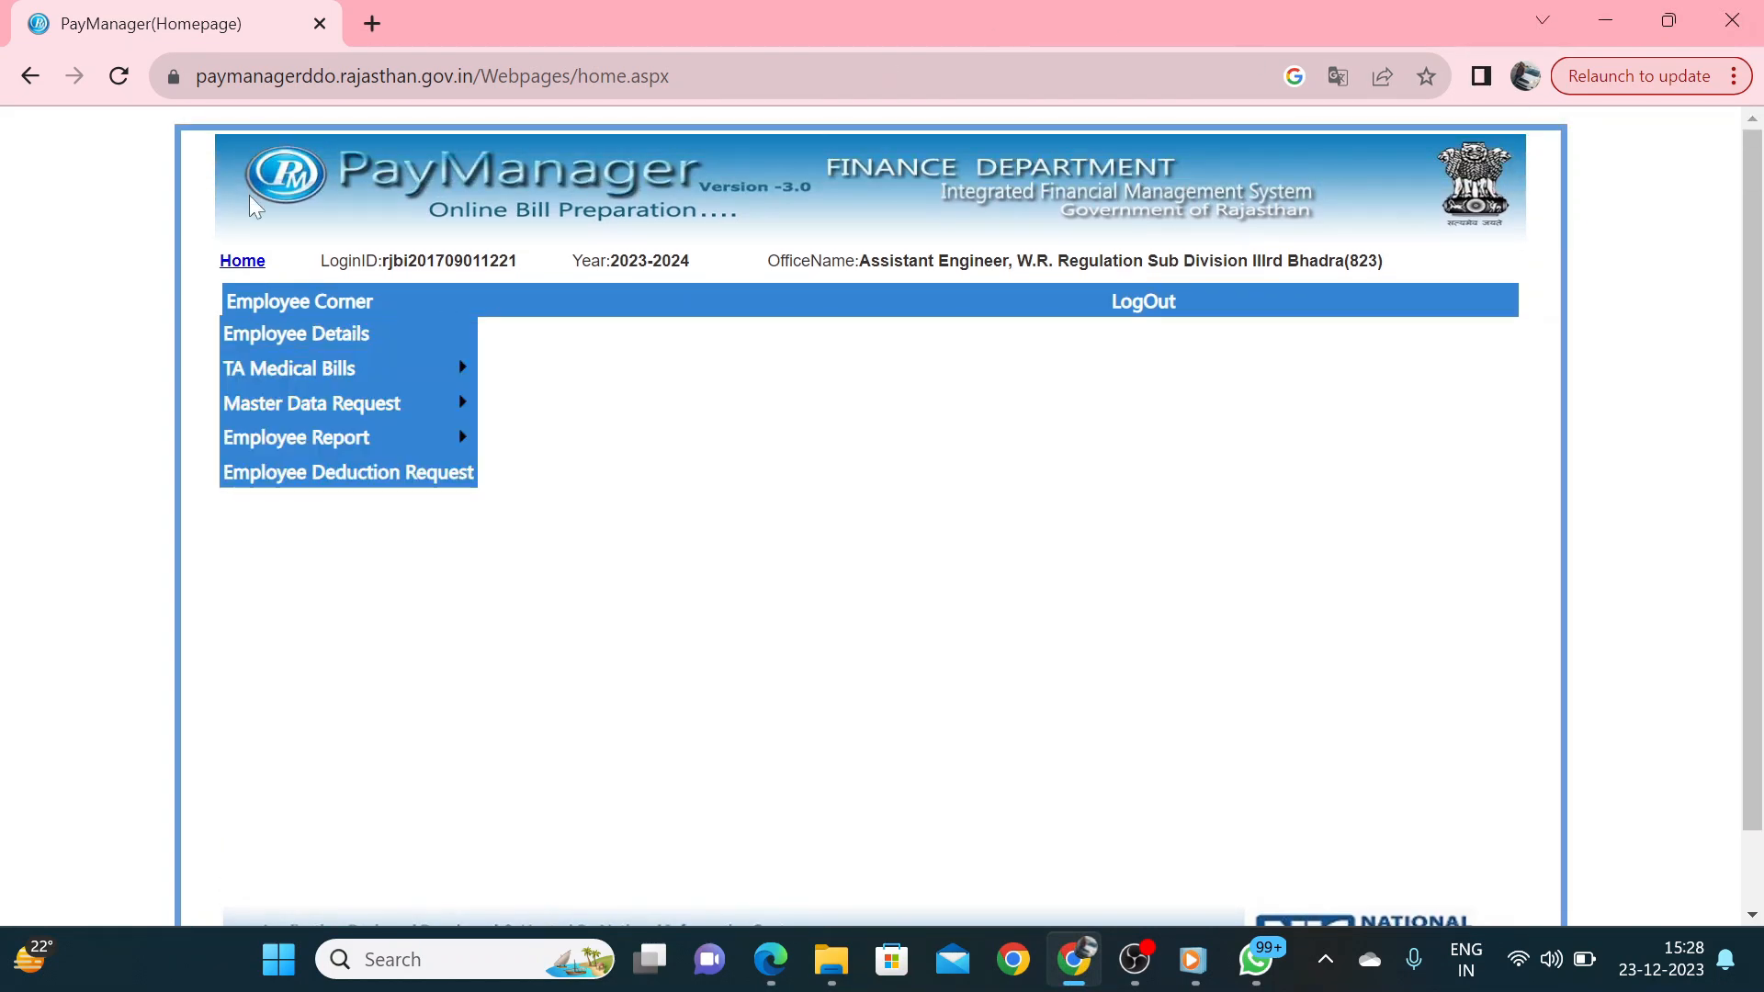
mouse_move(276, 306)
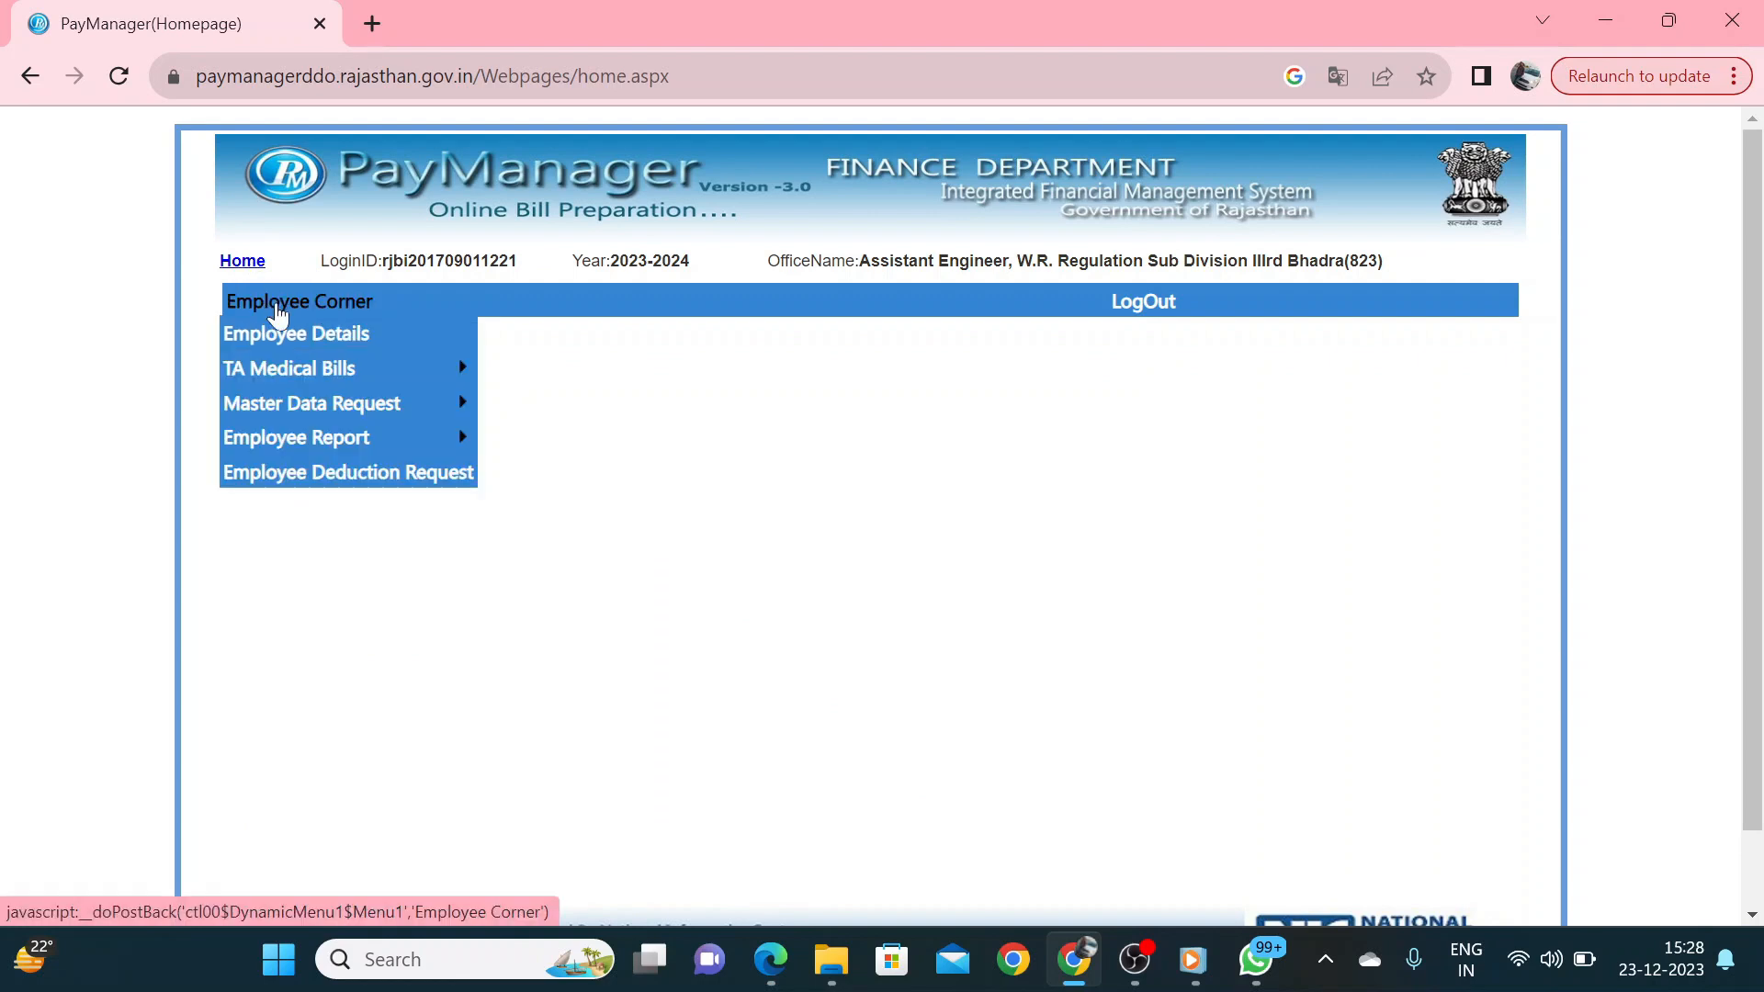
mouse_move(326, 404)
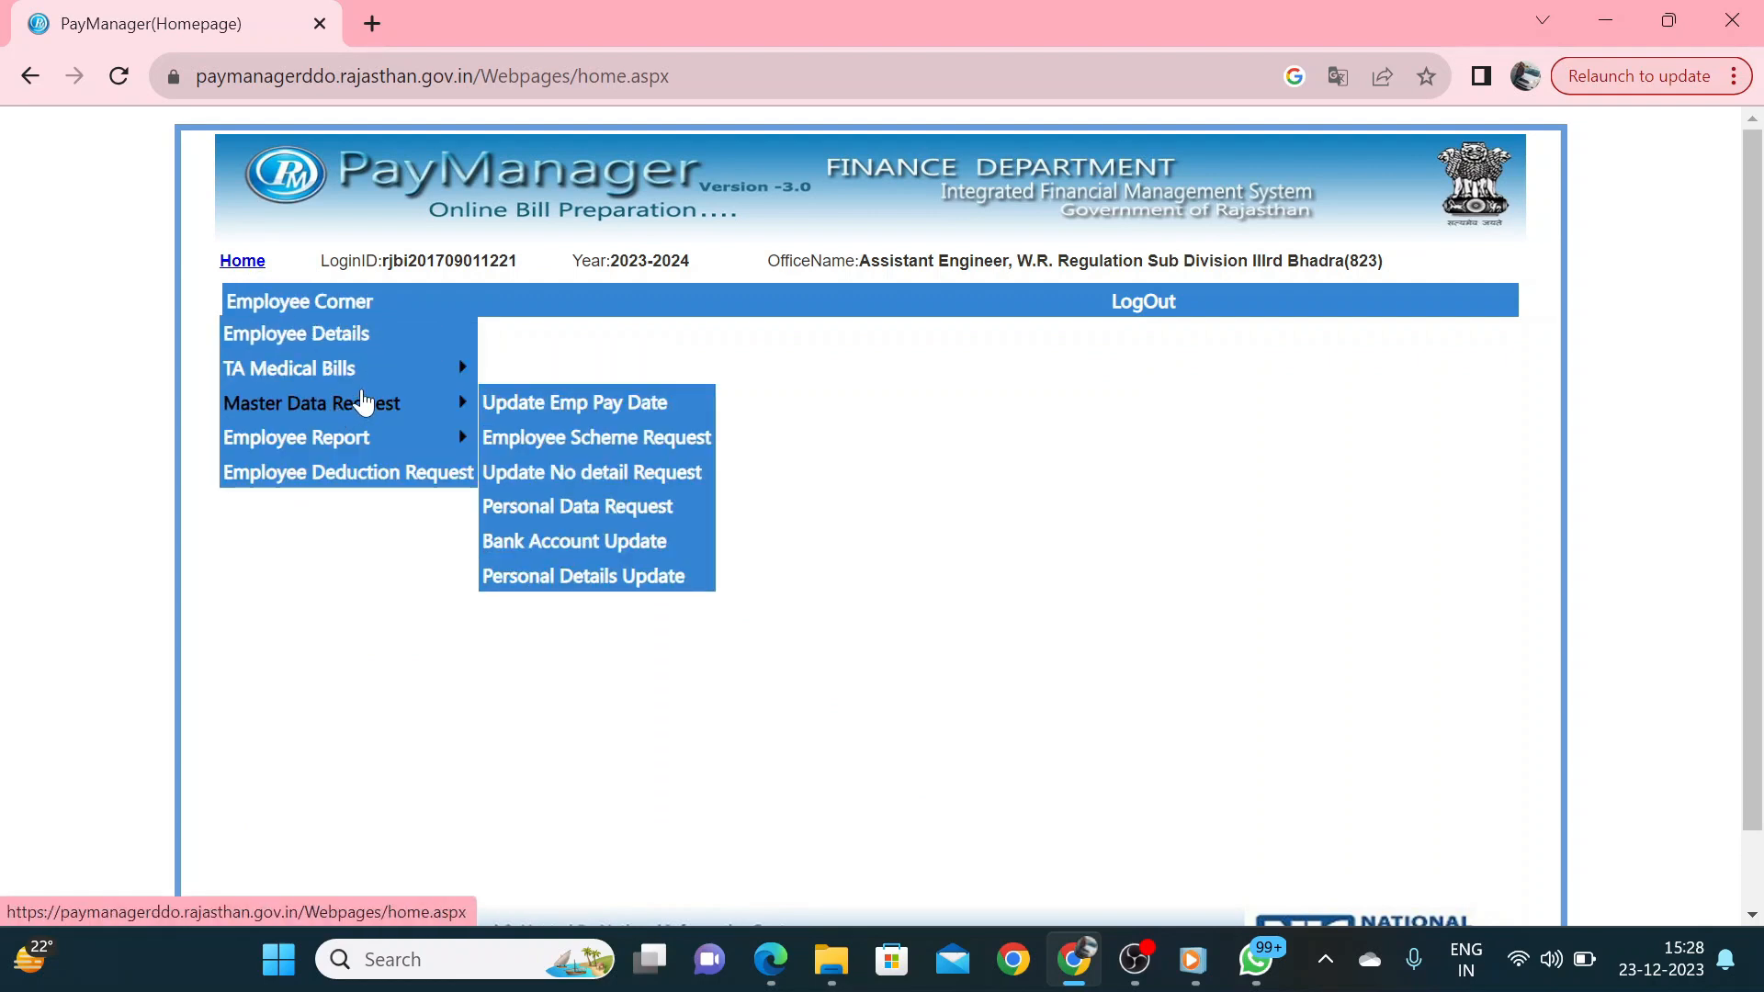
mouse_move(424, 380)
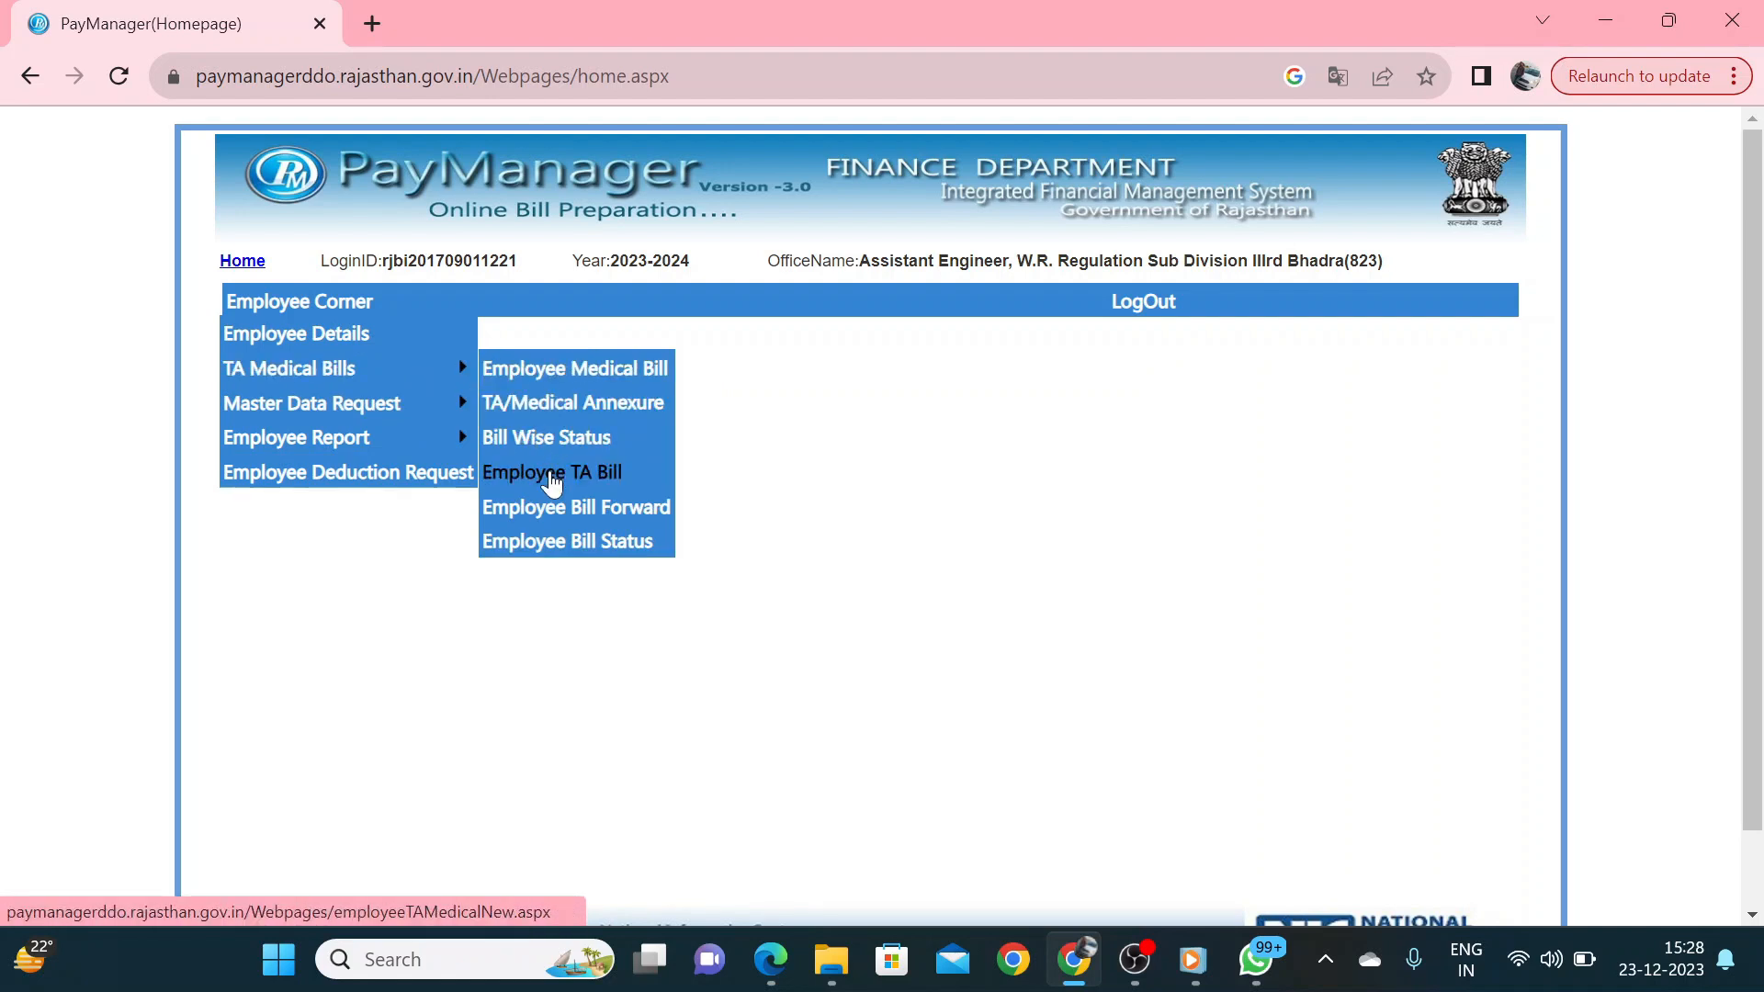
click(554, 478)
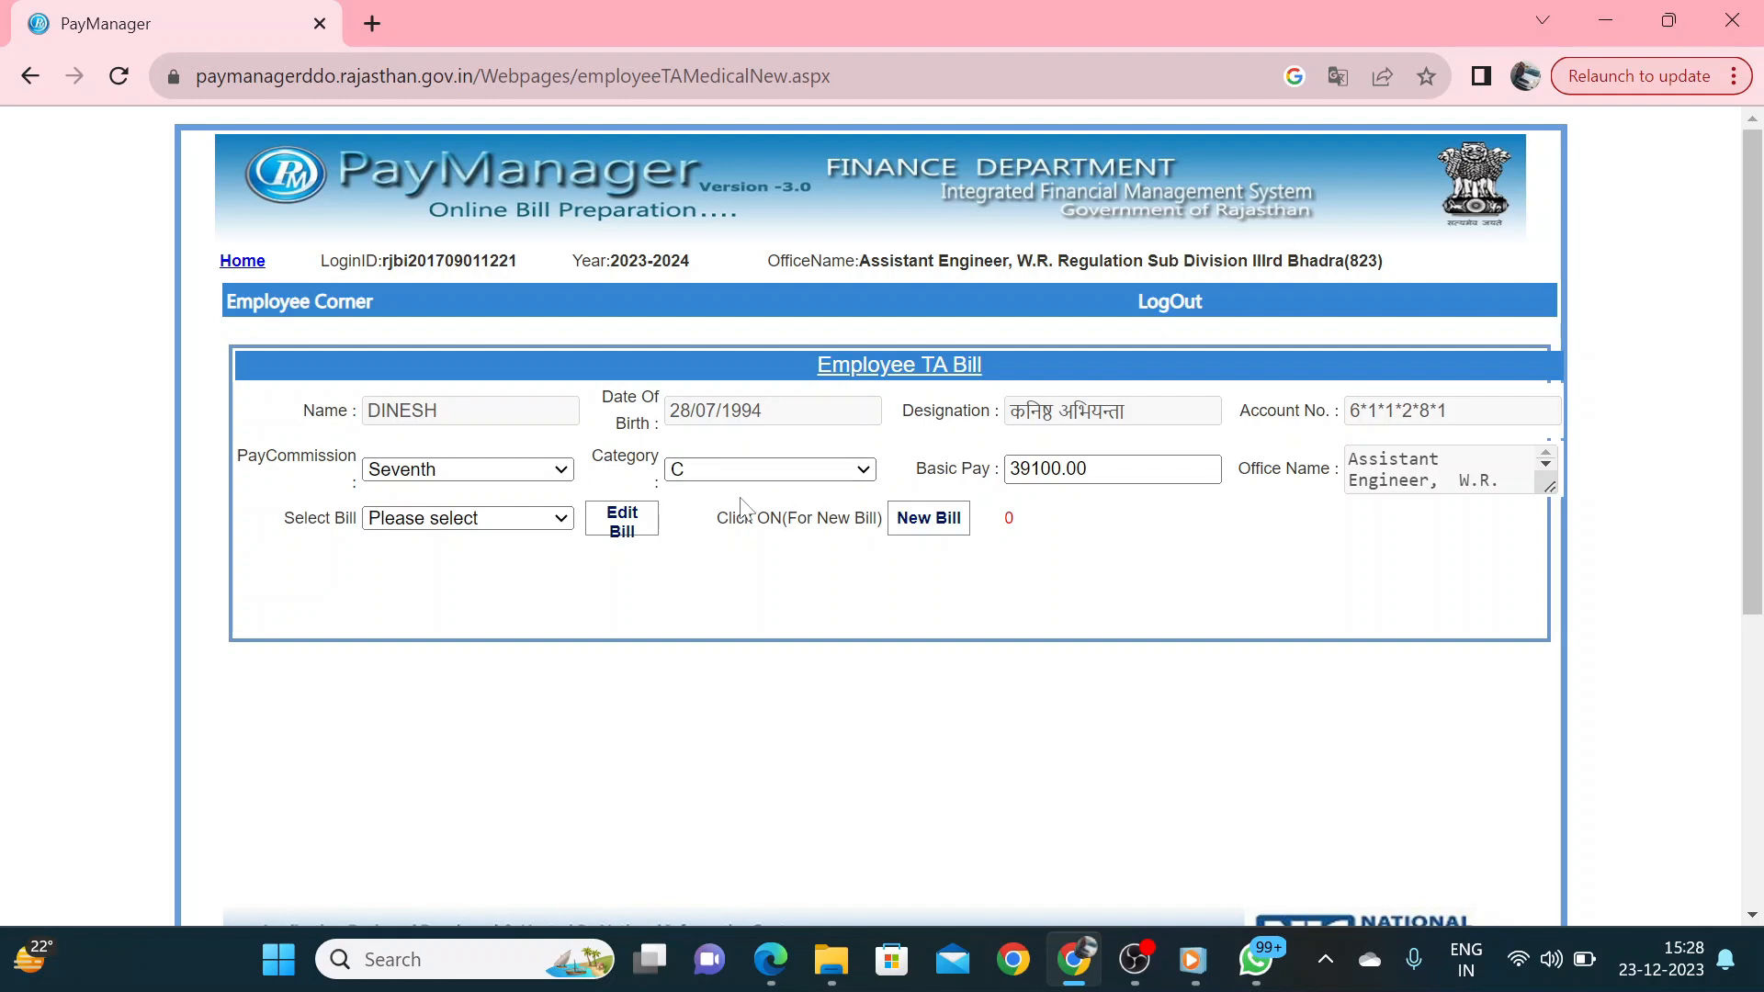
Check the list of existing bills without selecting one, and create a new TA bill
click(558, 522)
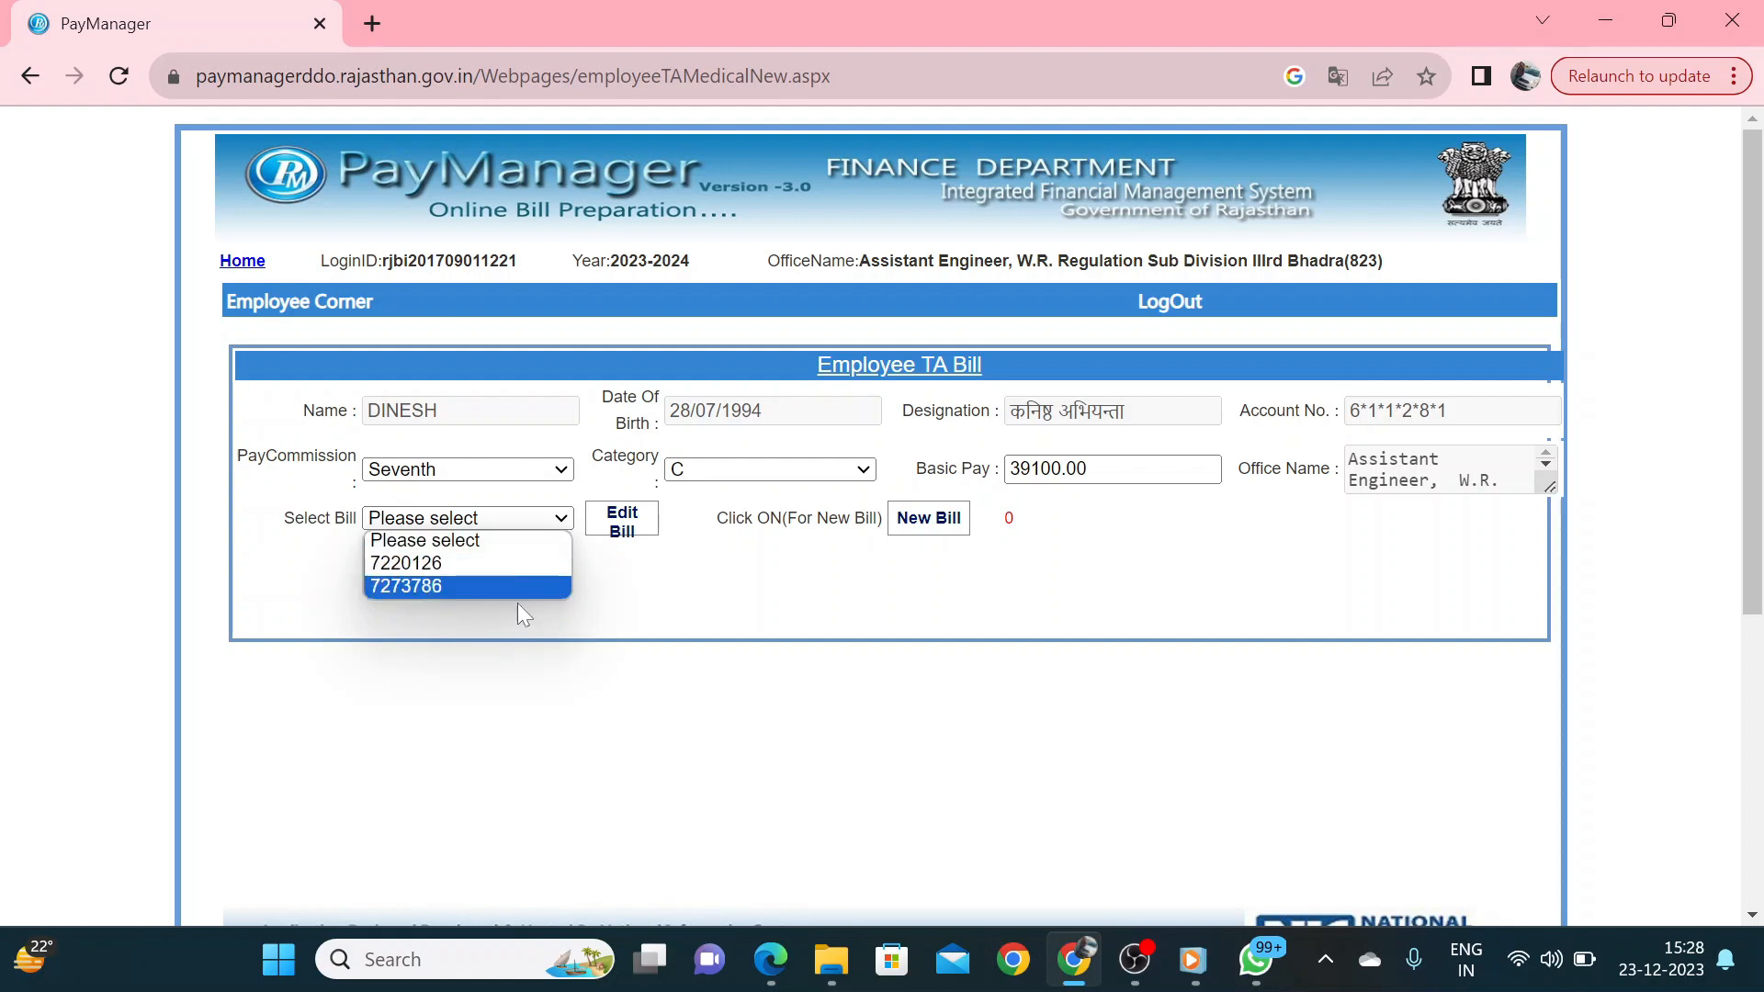
click(632, 615)
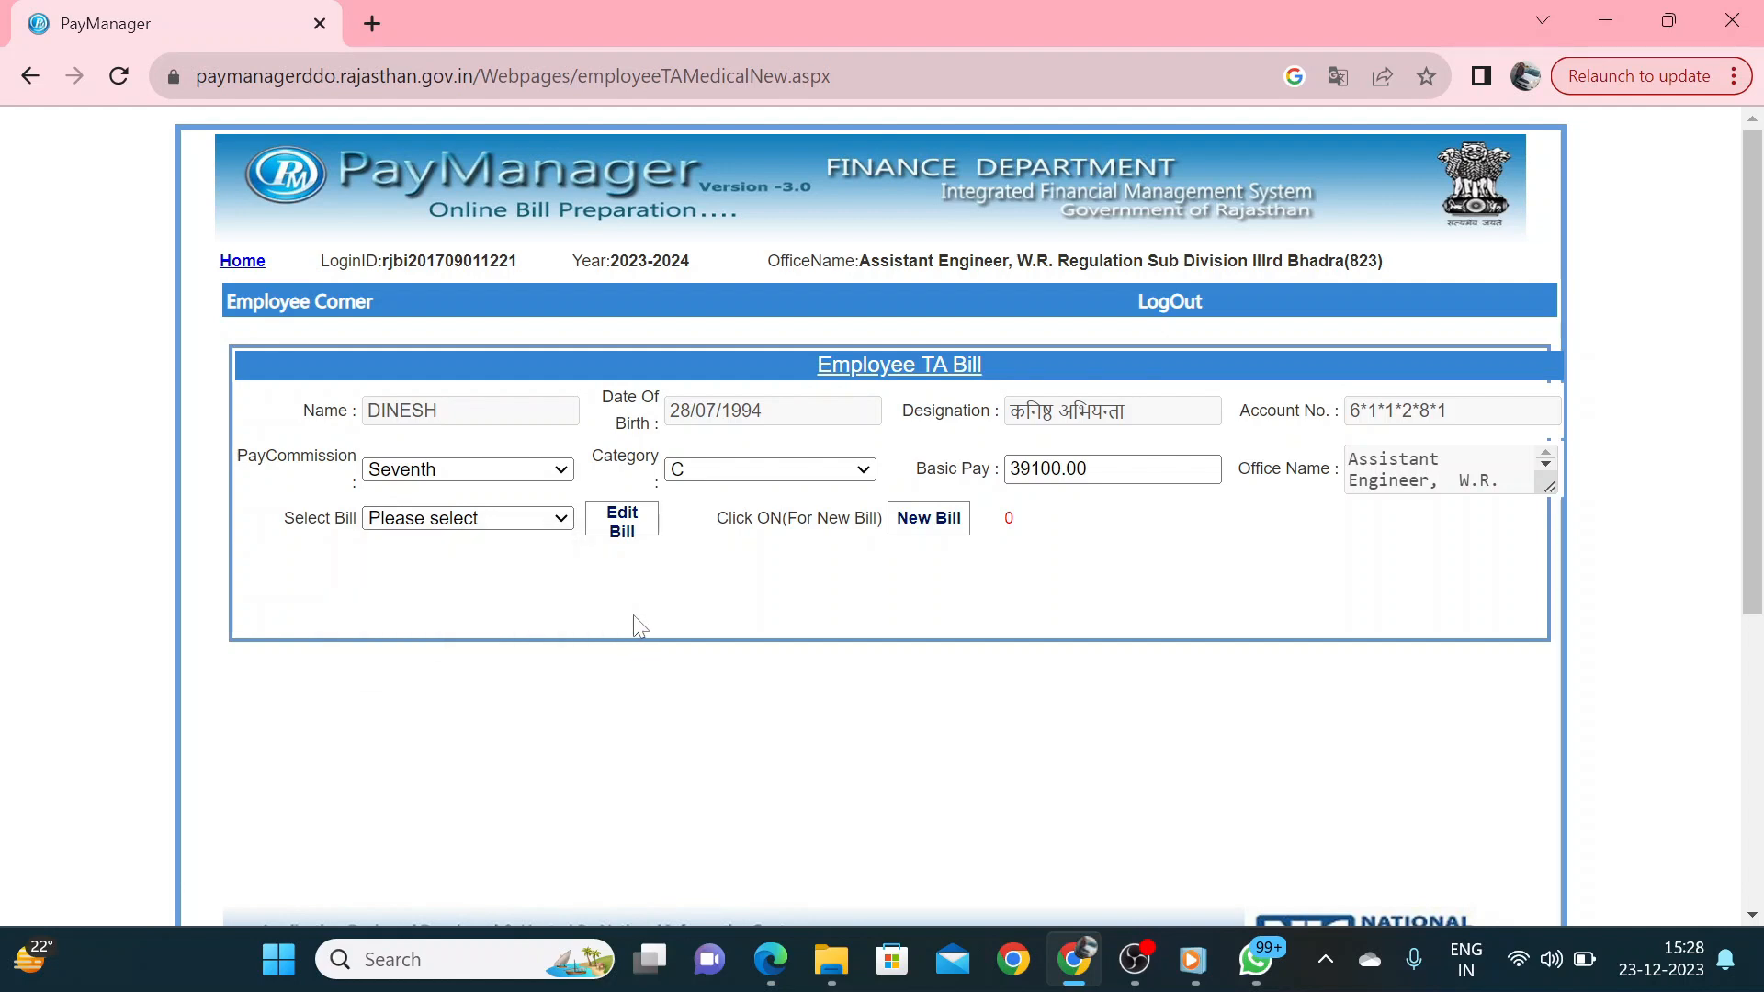
click(910, 524)
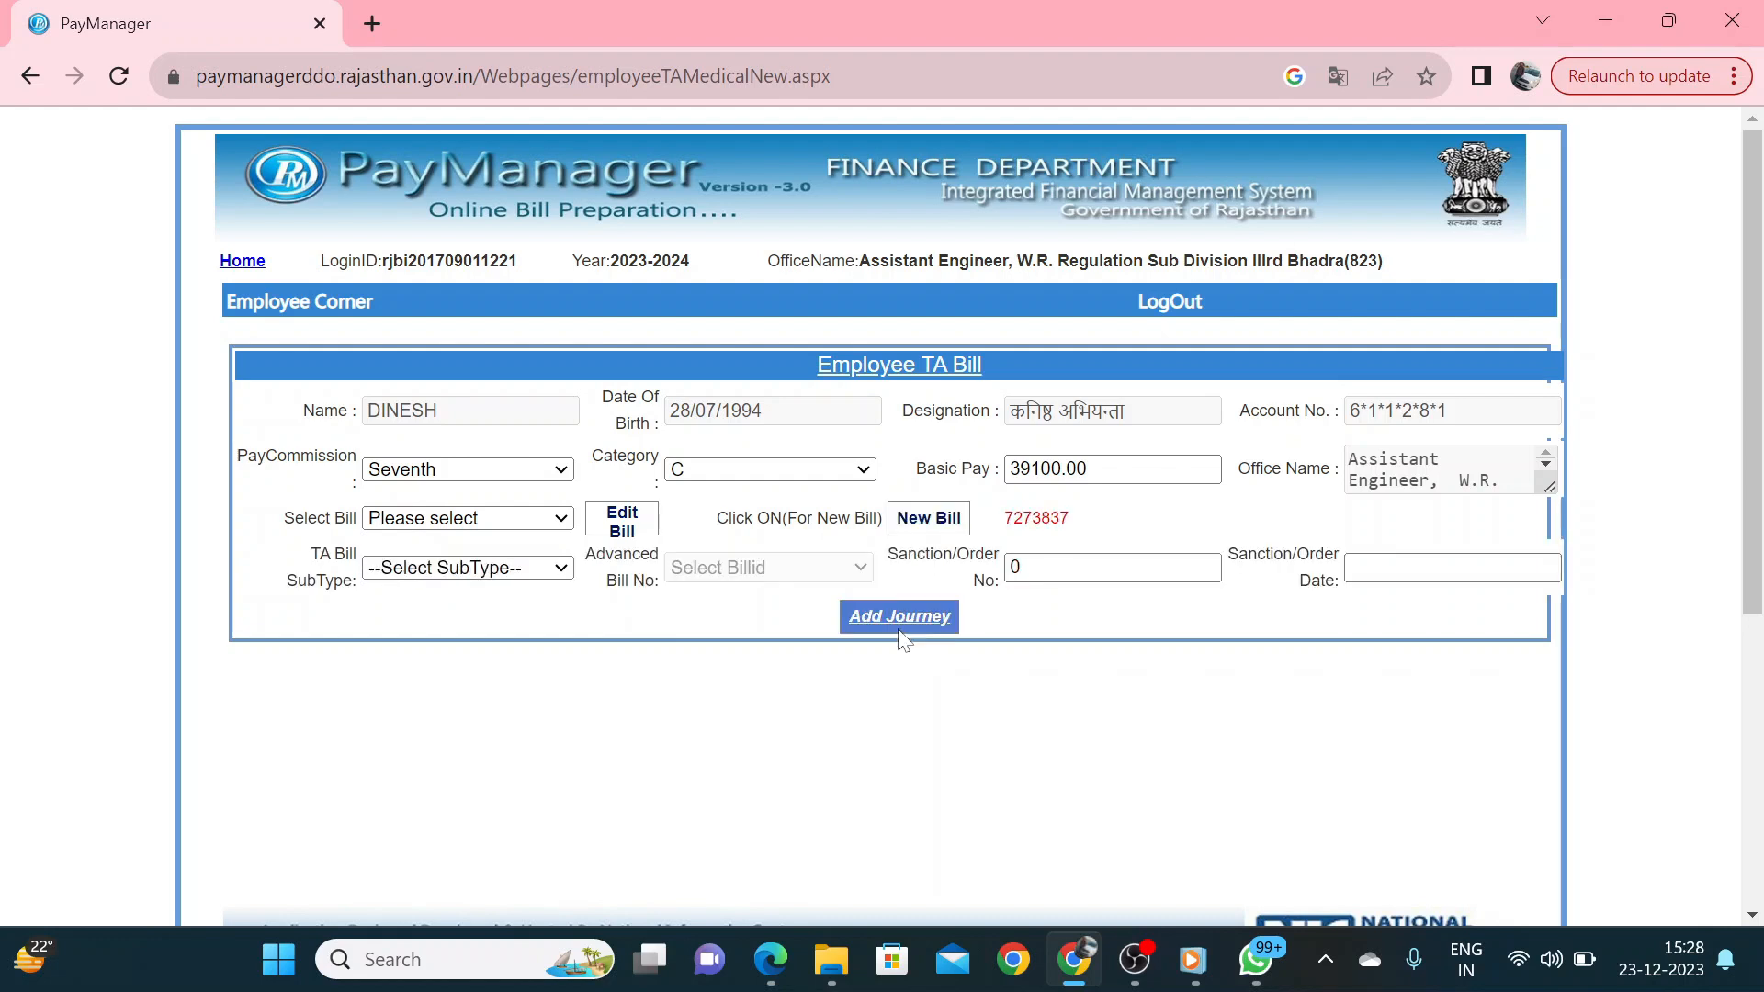
Set the new bill's subtype to TA Bill and open the form for adding a journey
click(514, 571)
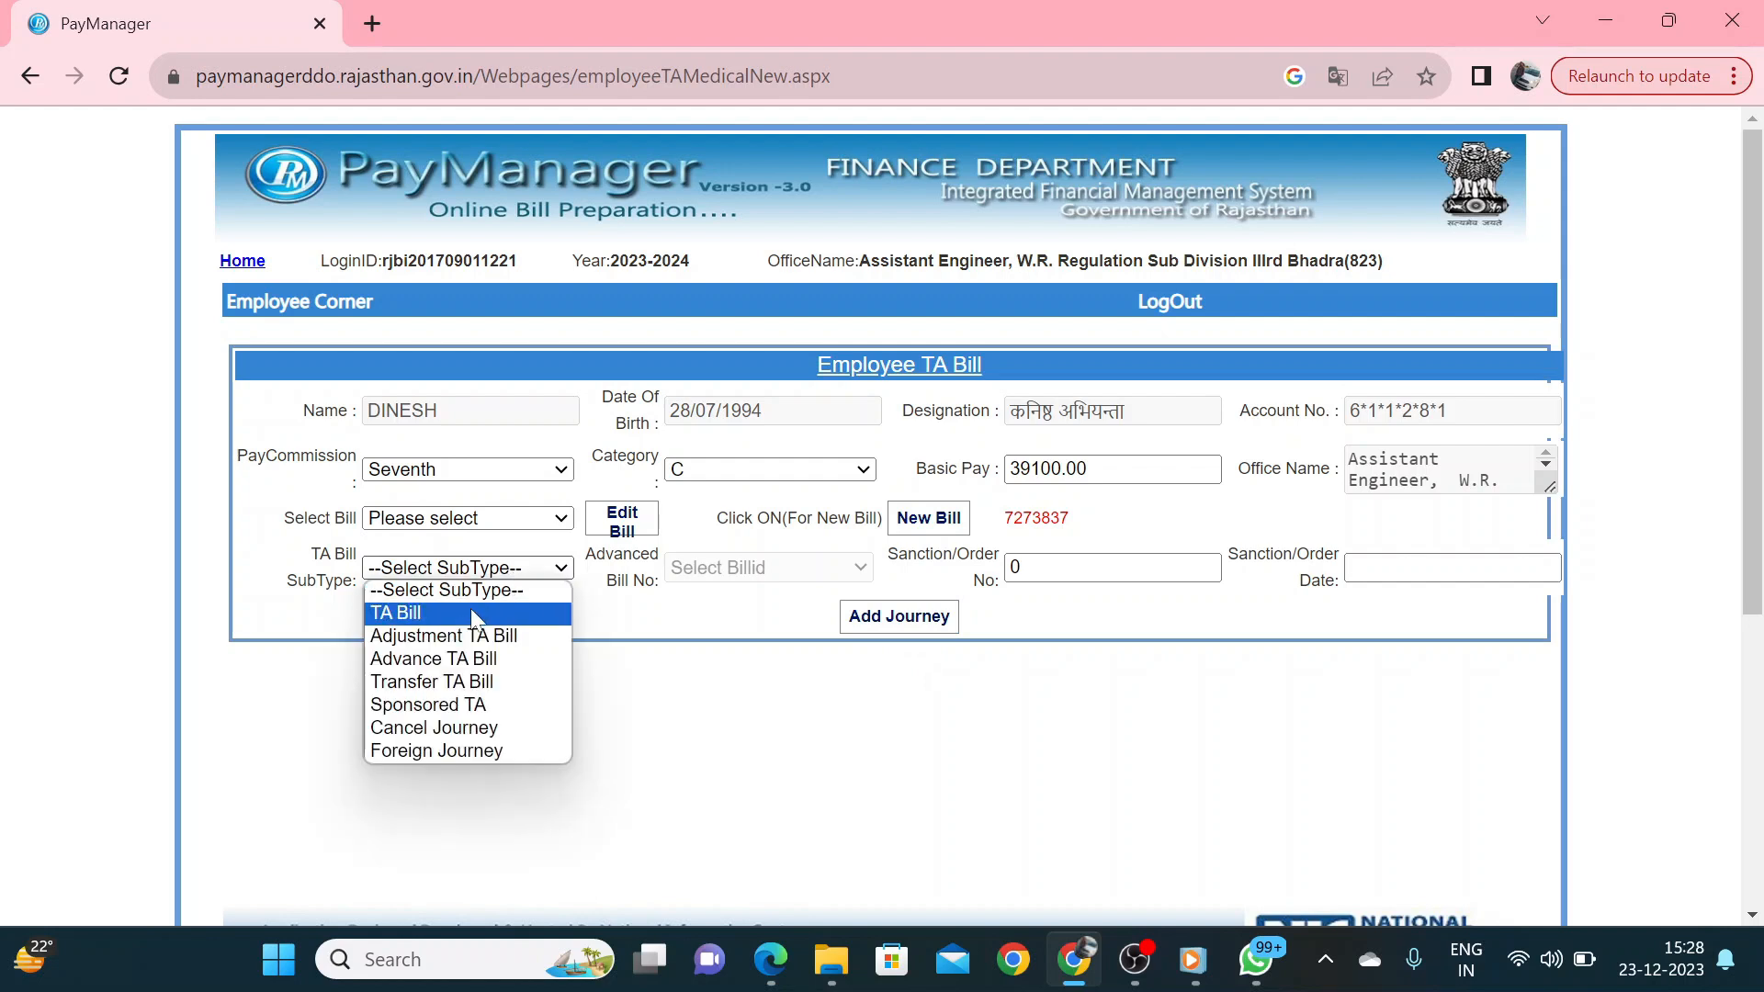
click(473, 620)
click(510, 570)
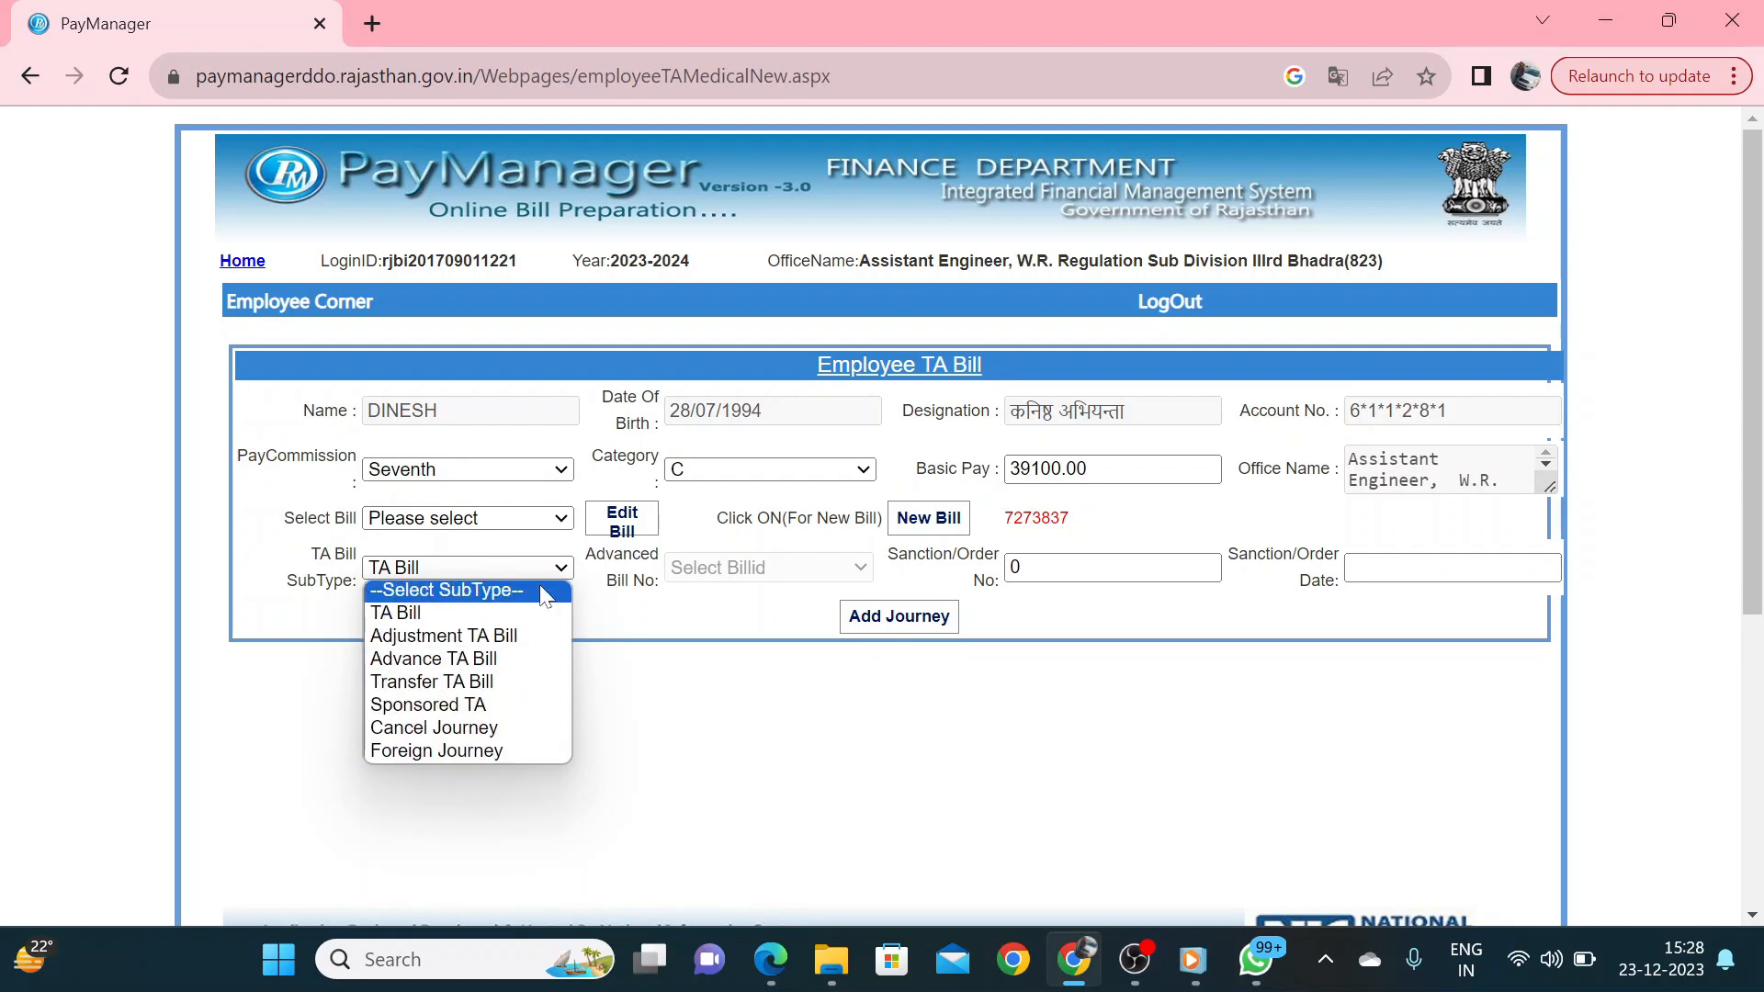
click(685, 653)
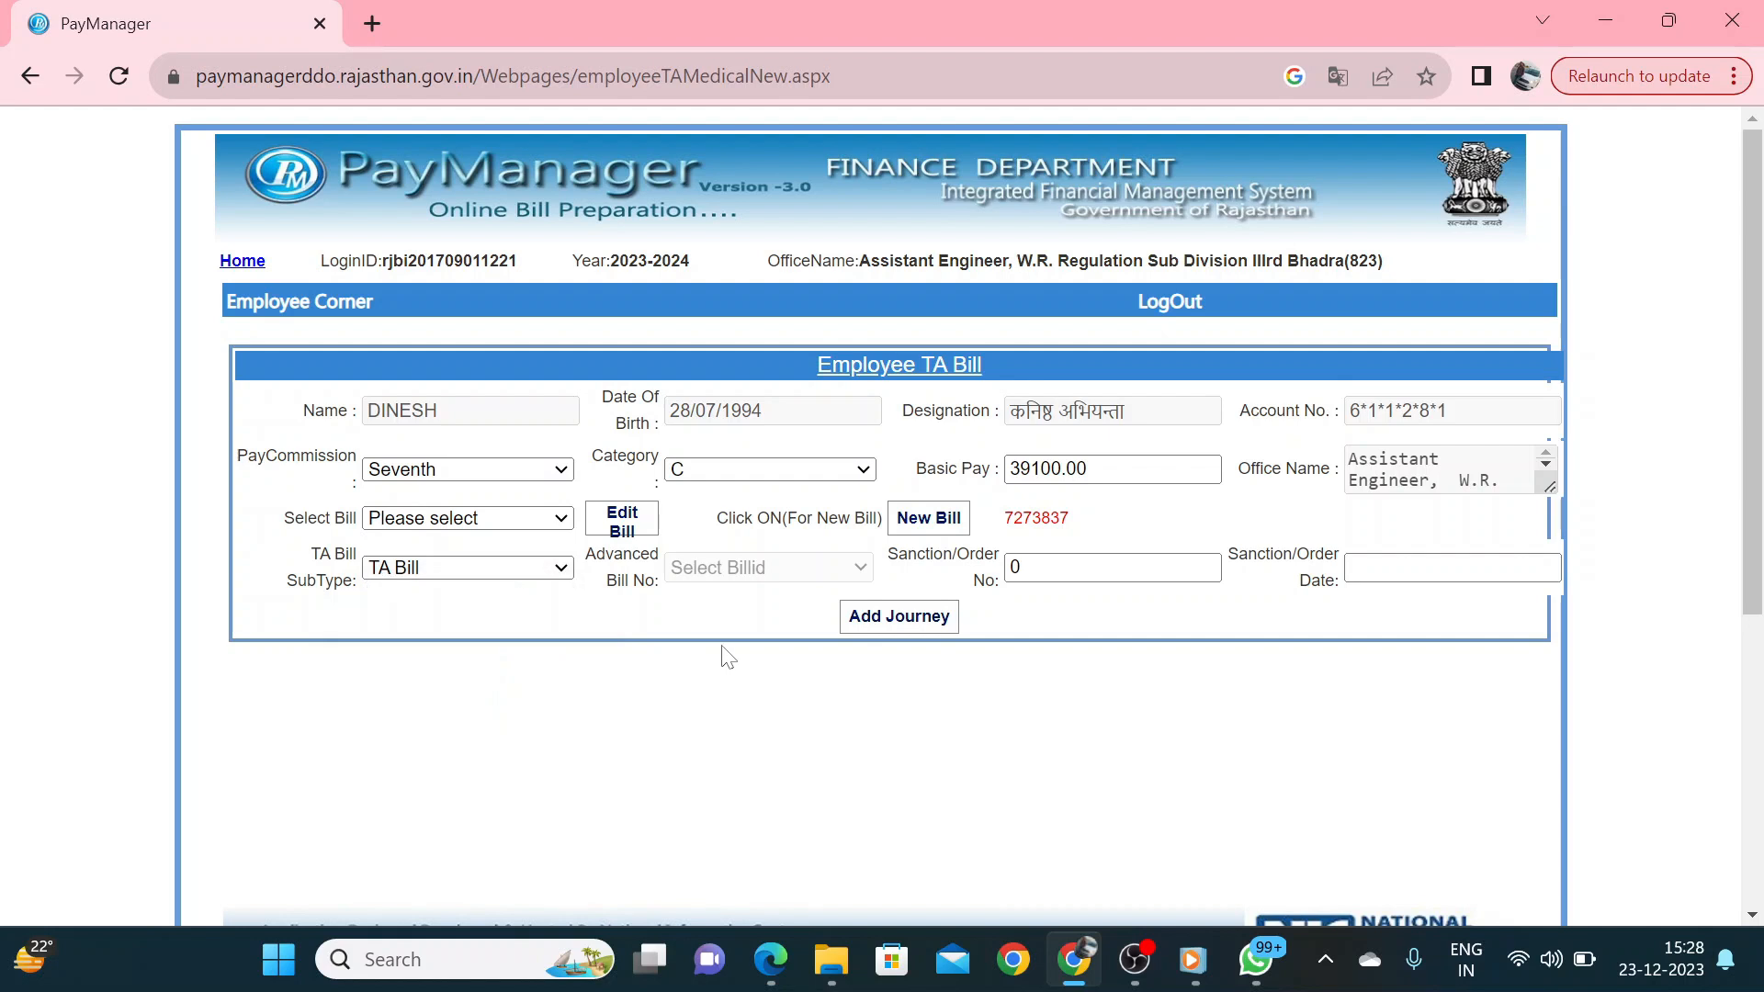
click(873, 614)
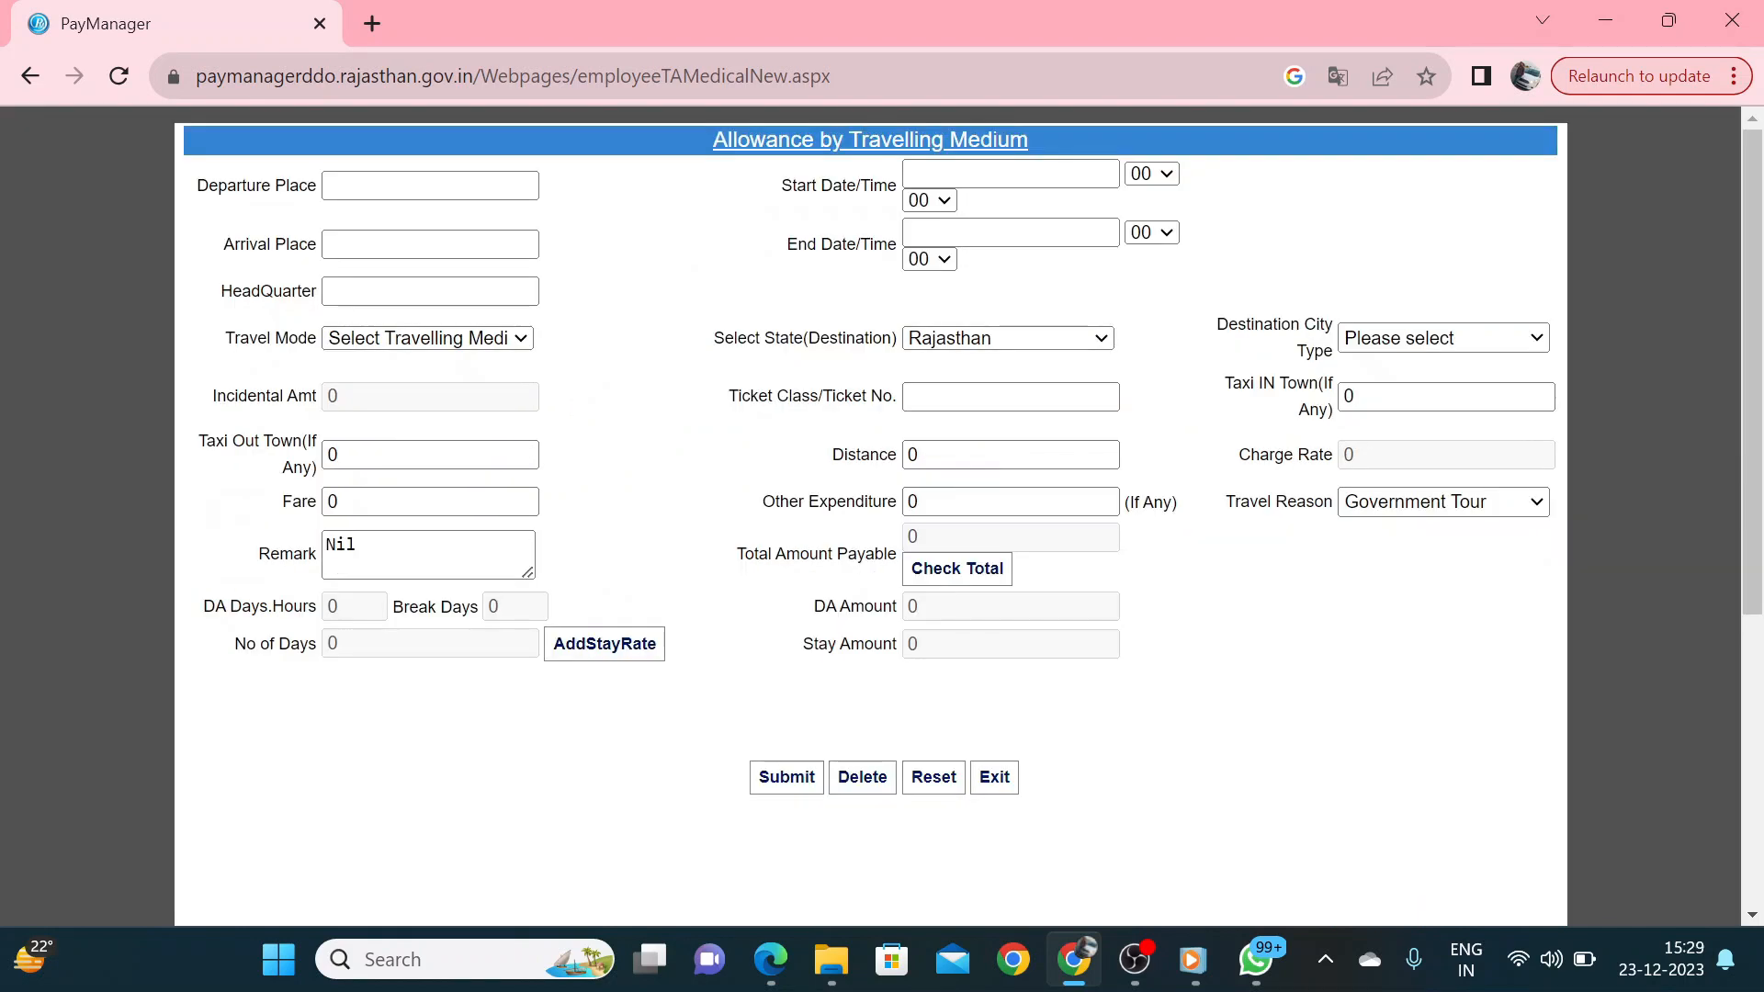
Enter BHADRA as the departure place and set the journey's start to 22/12/2023 at 06:14
click(363, 183)
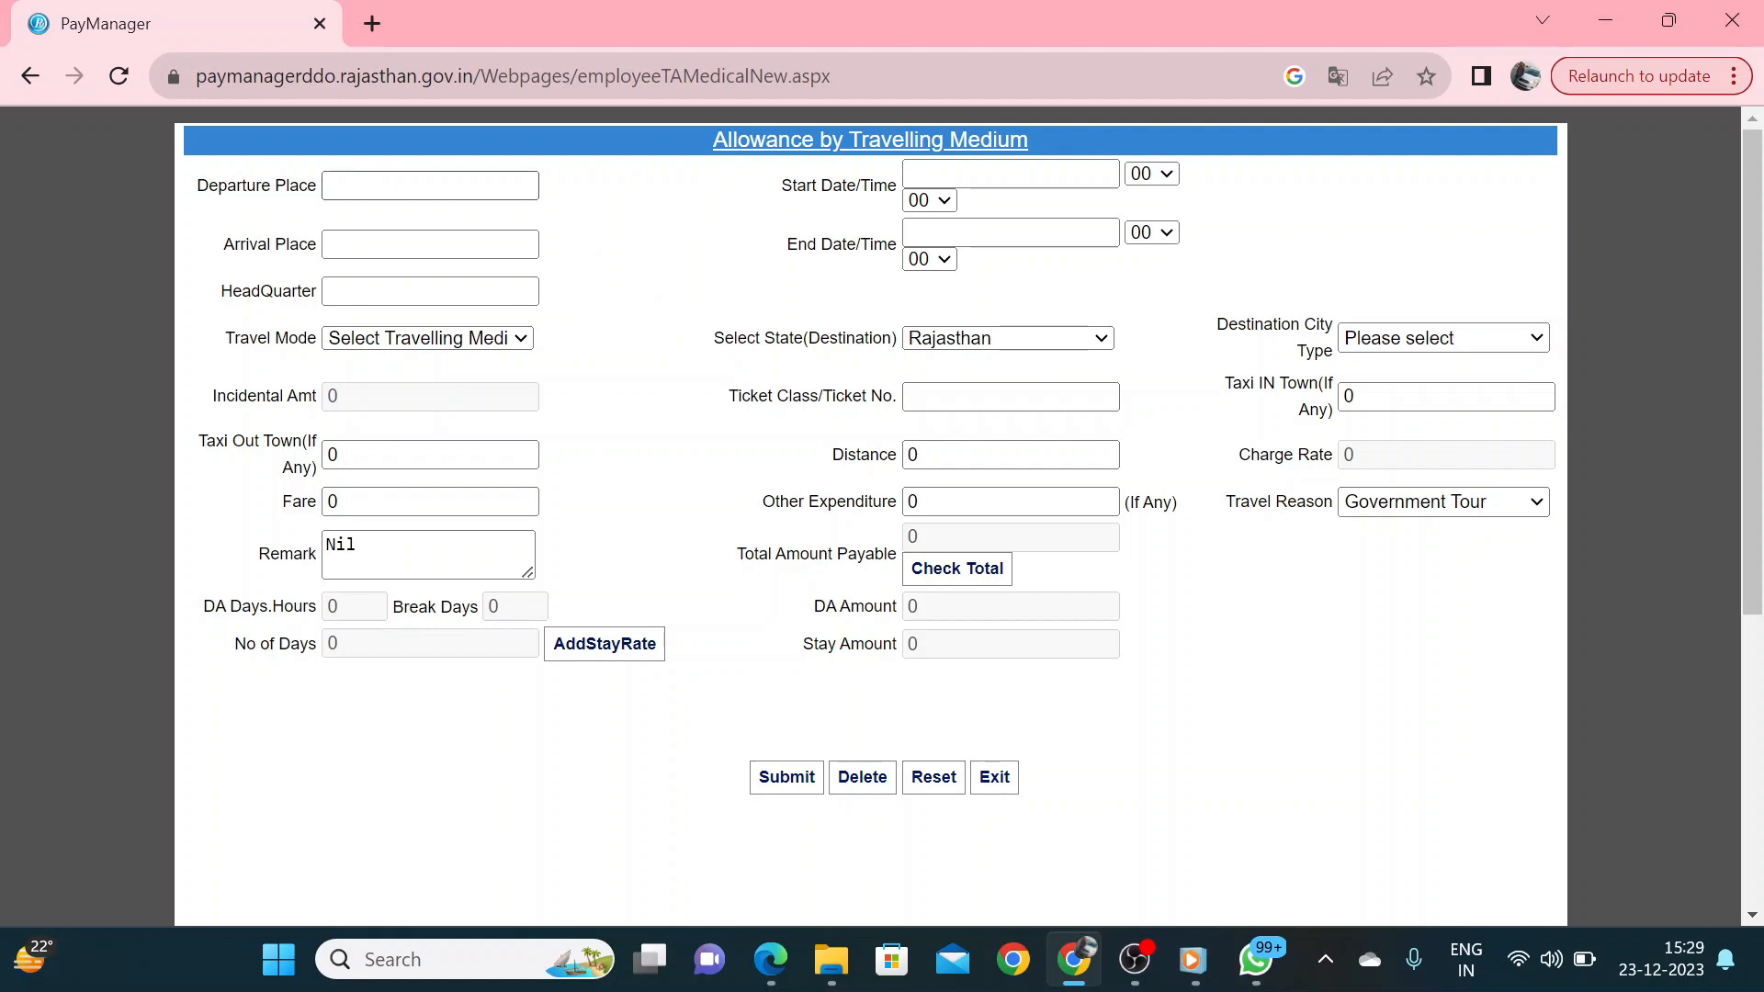
text(BHADRA)
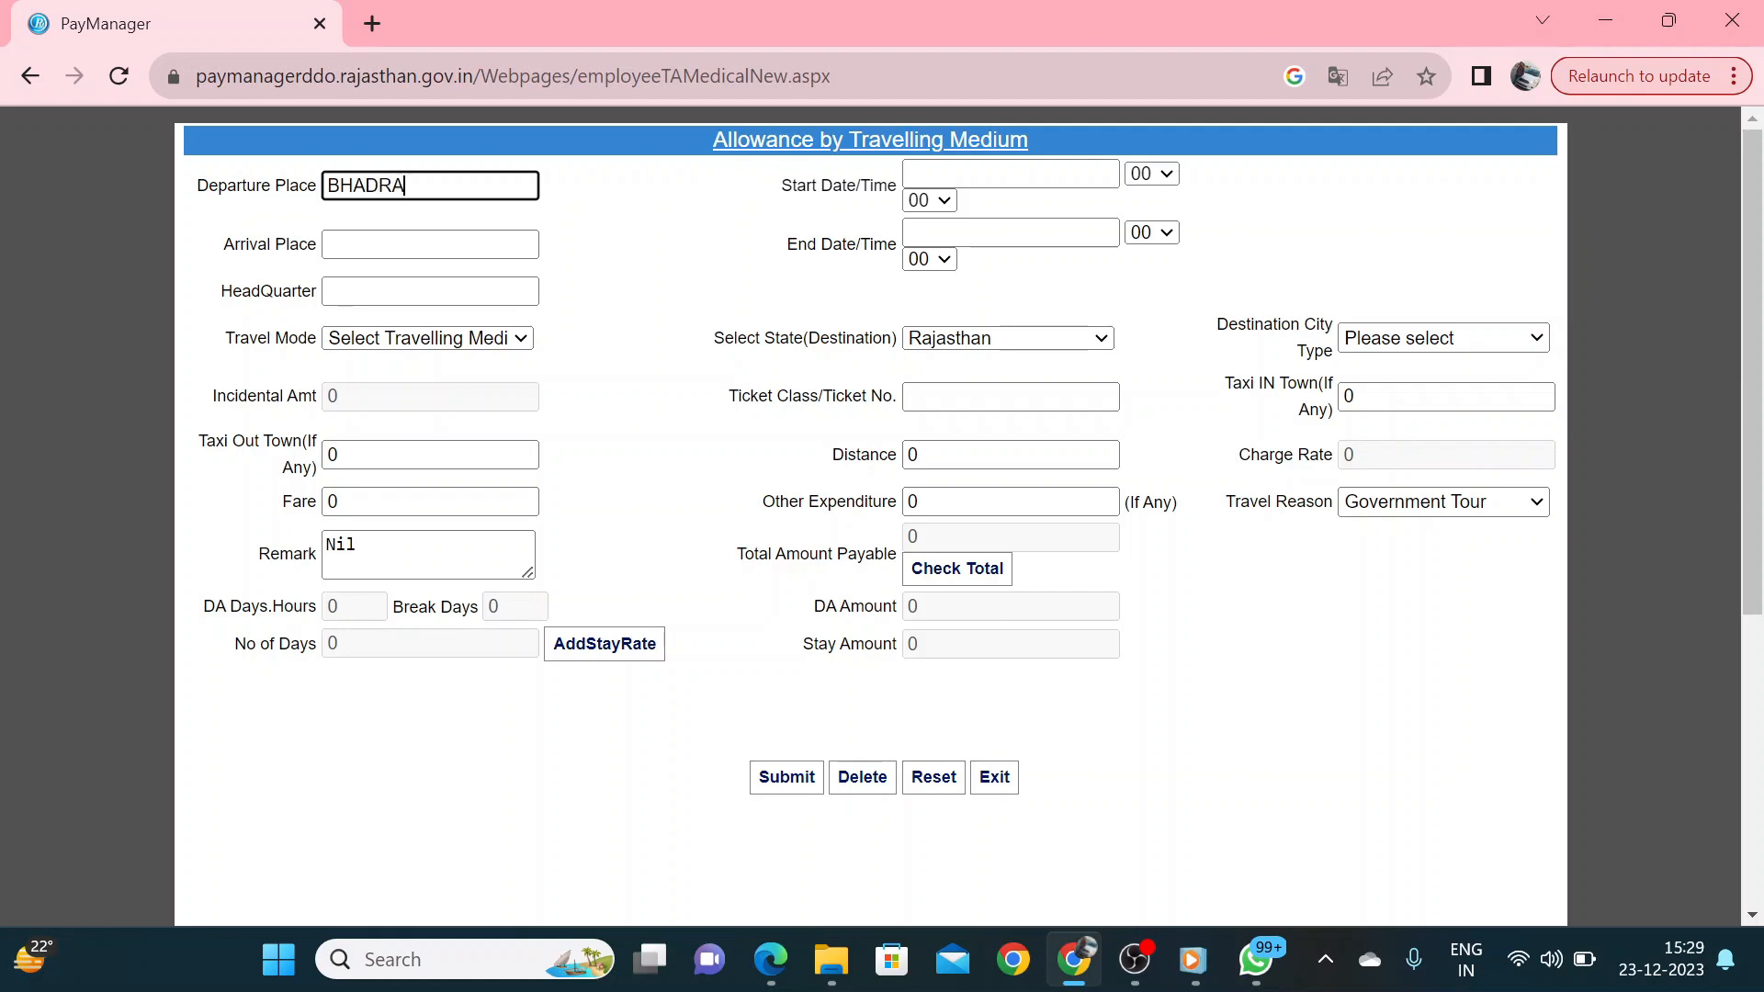
click(1028, 174)
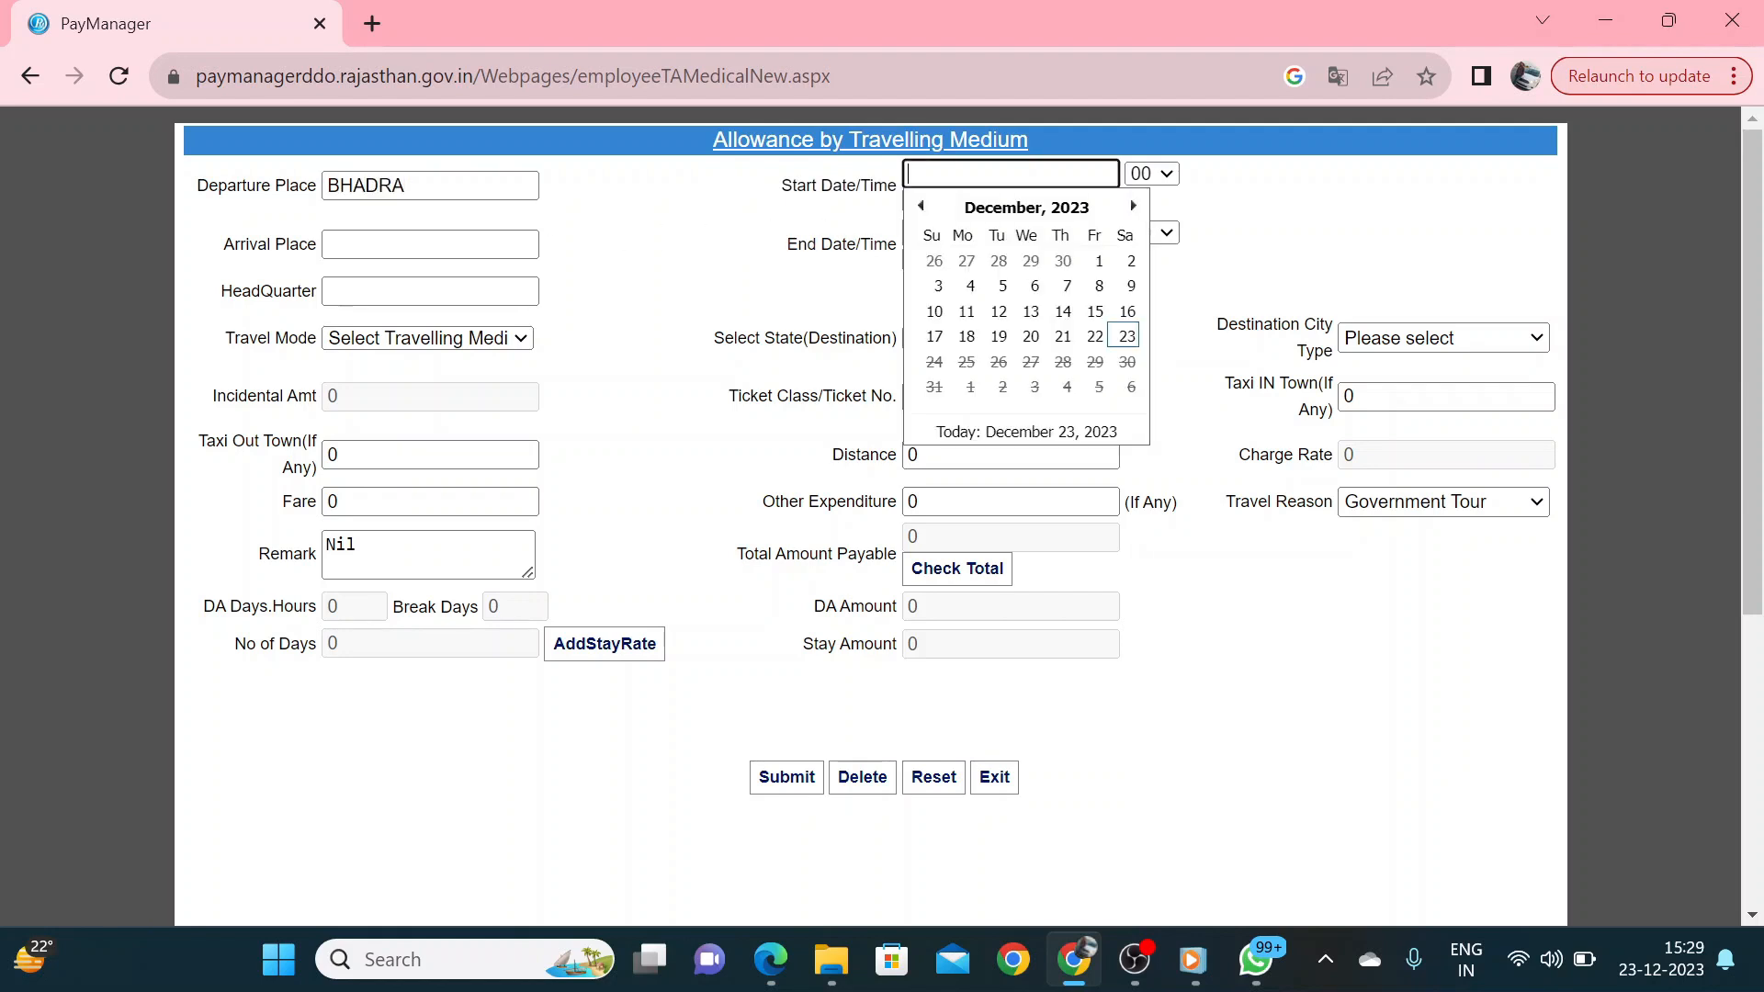
click(1095, 336)
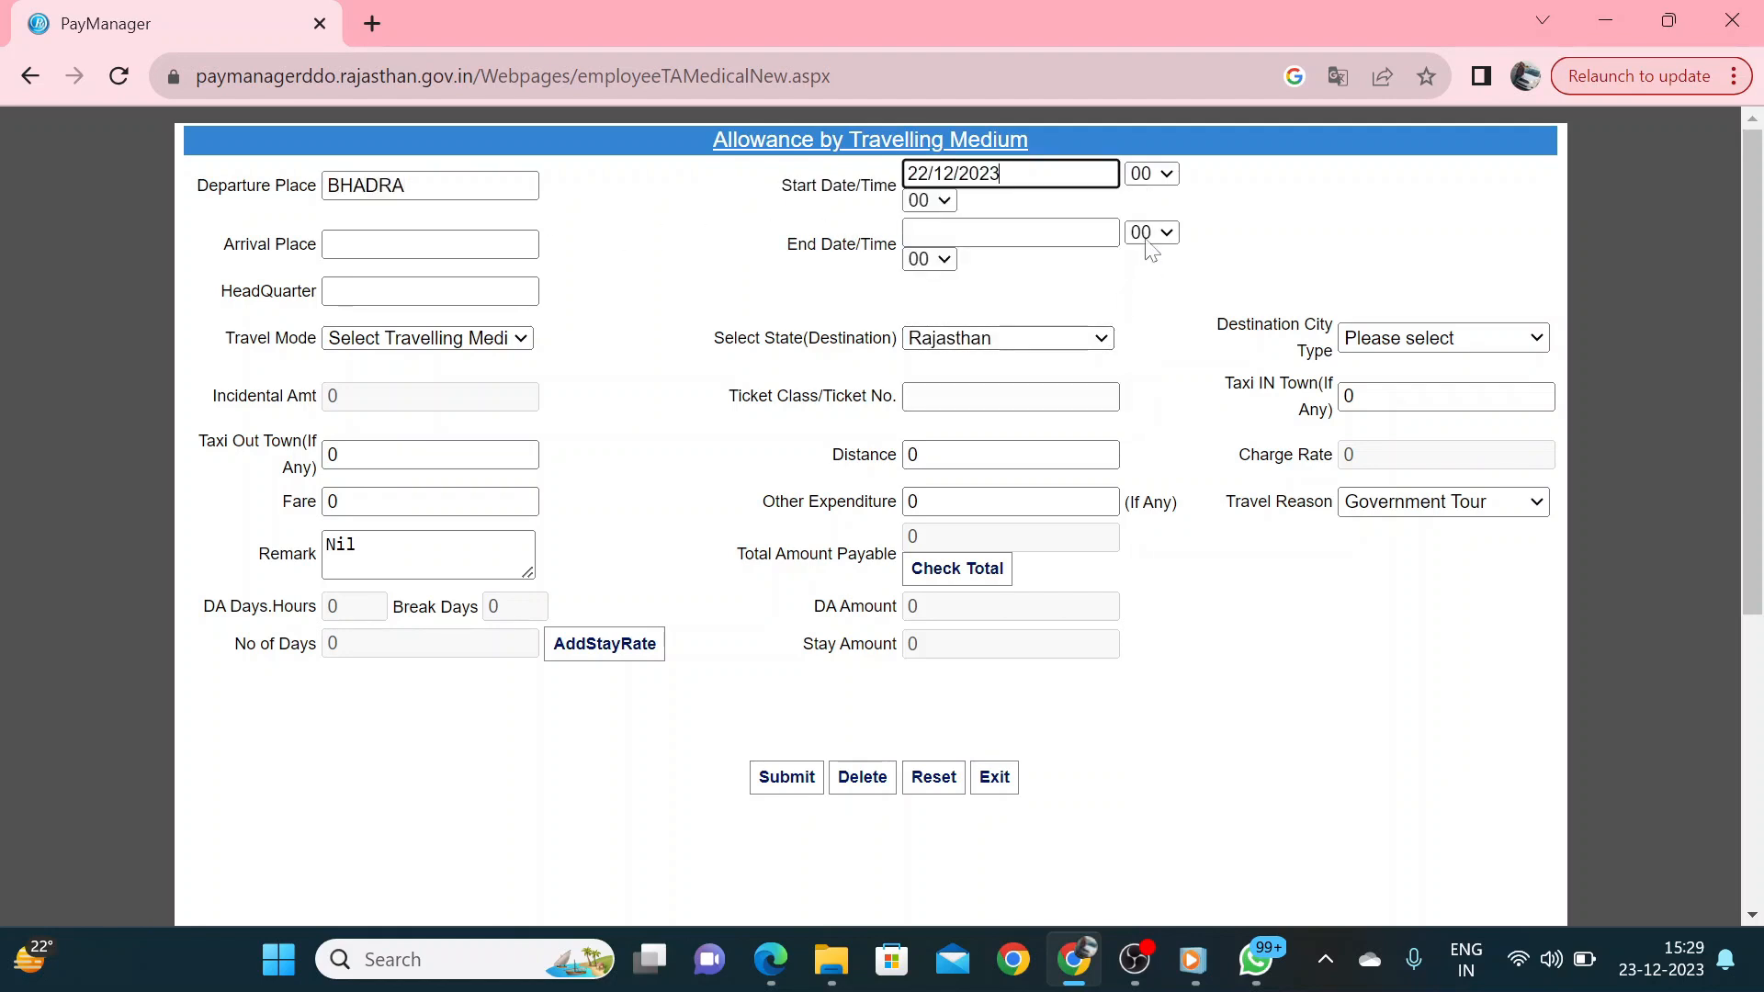
click(1160, 180)
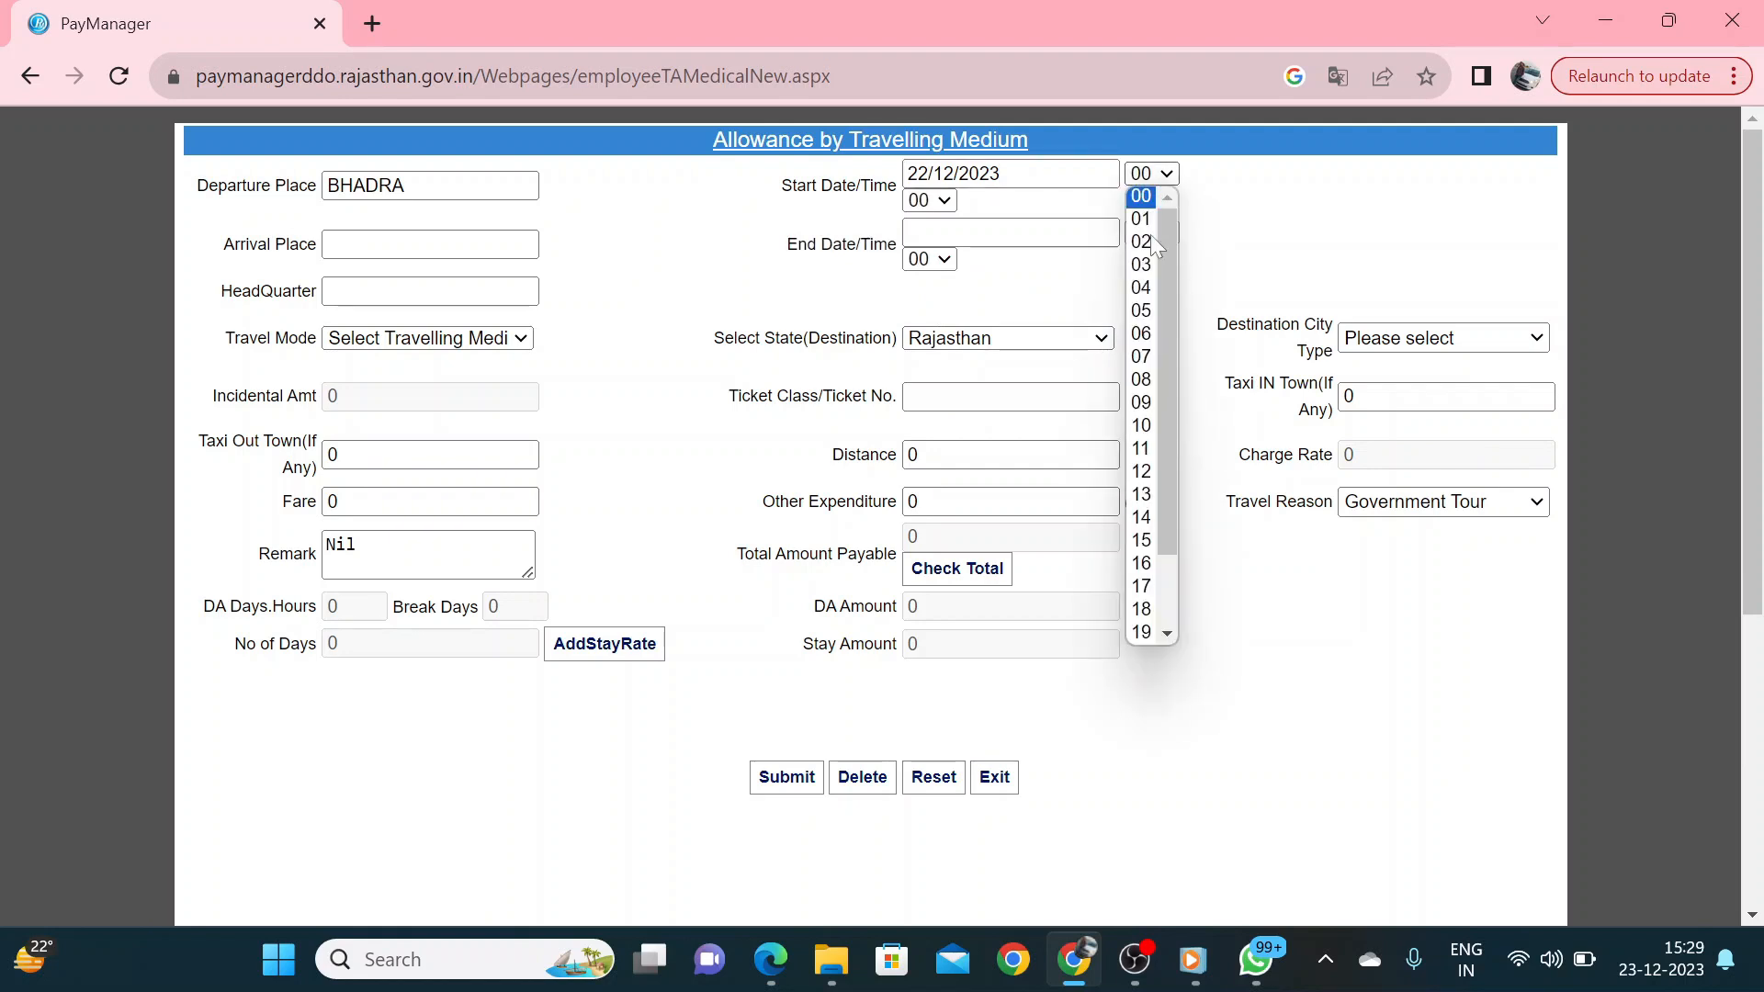
click(1151, 336)
click(941, 201)
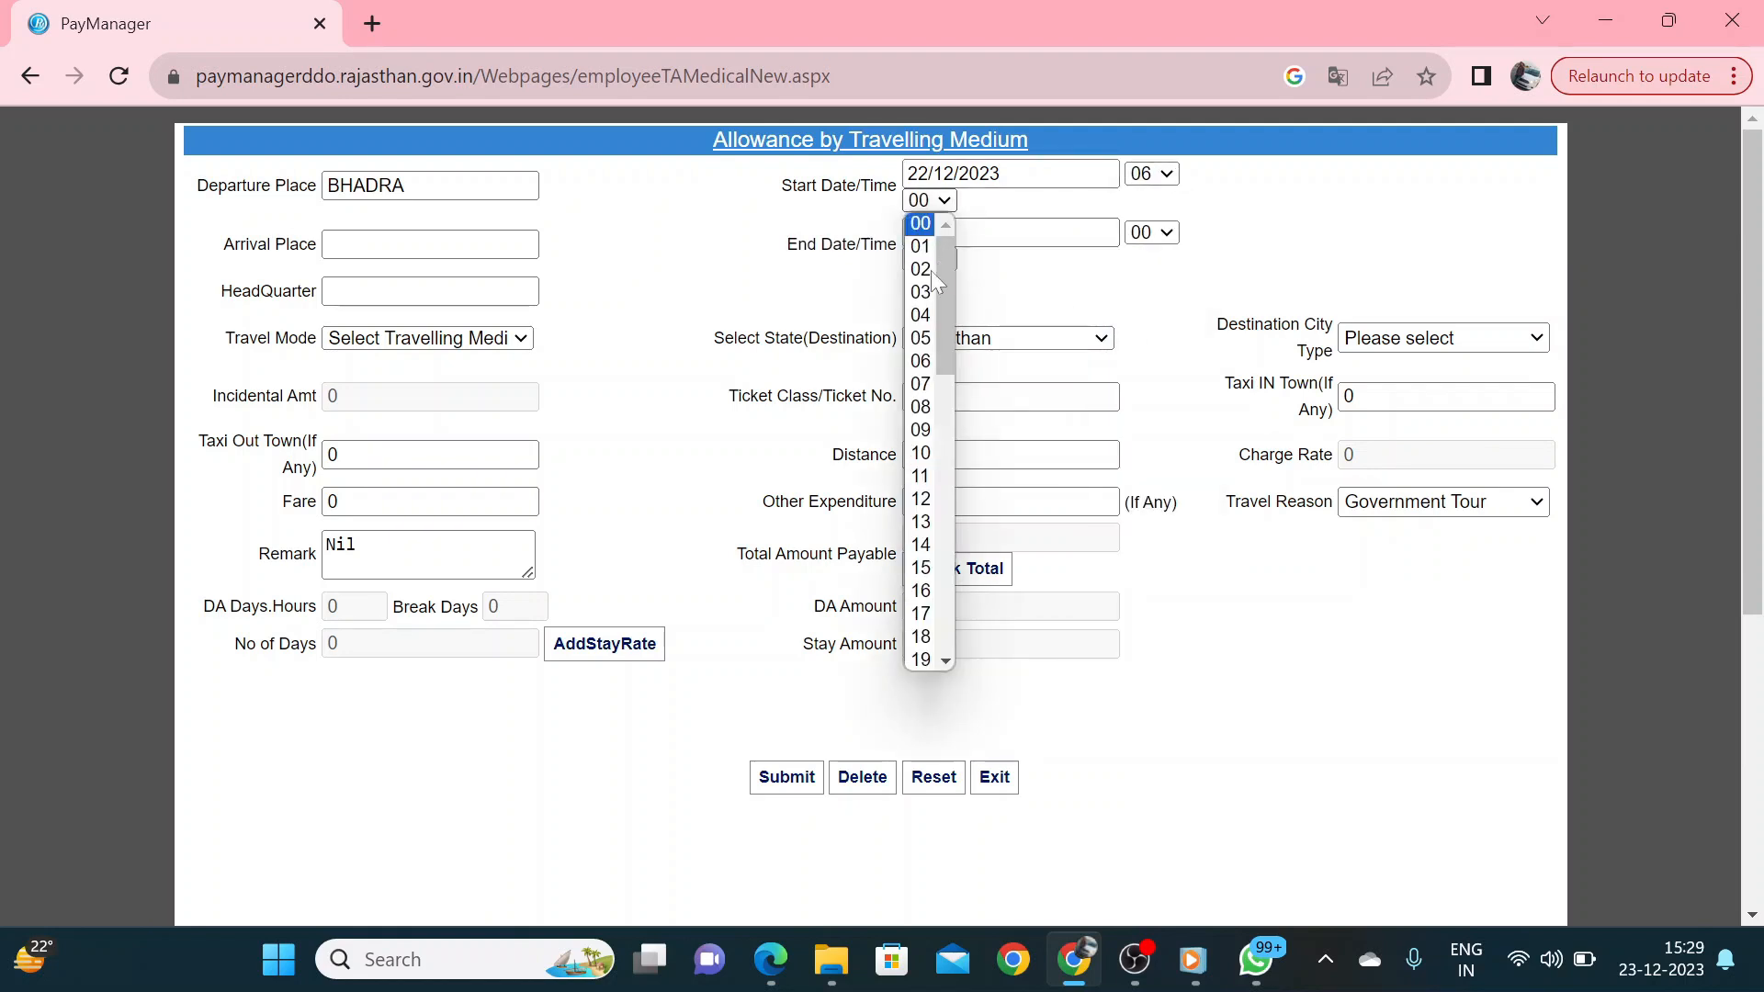
click(922, 544)
Enter HANUMANGRH as the arrival place and set the journey's end date to 22/12/2023 with hour 08
click(432, 244)
text(ANU)
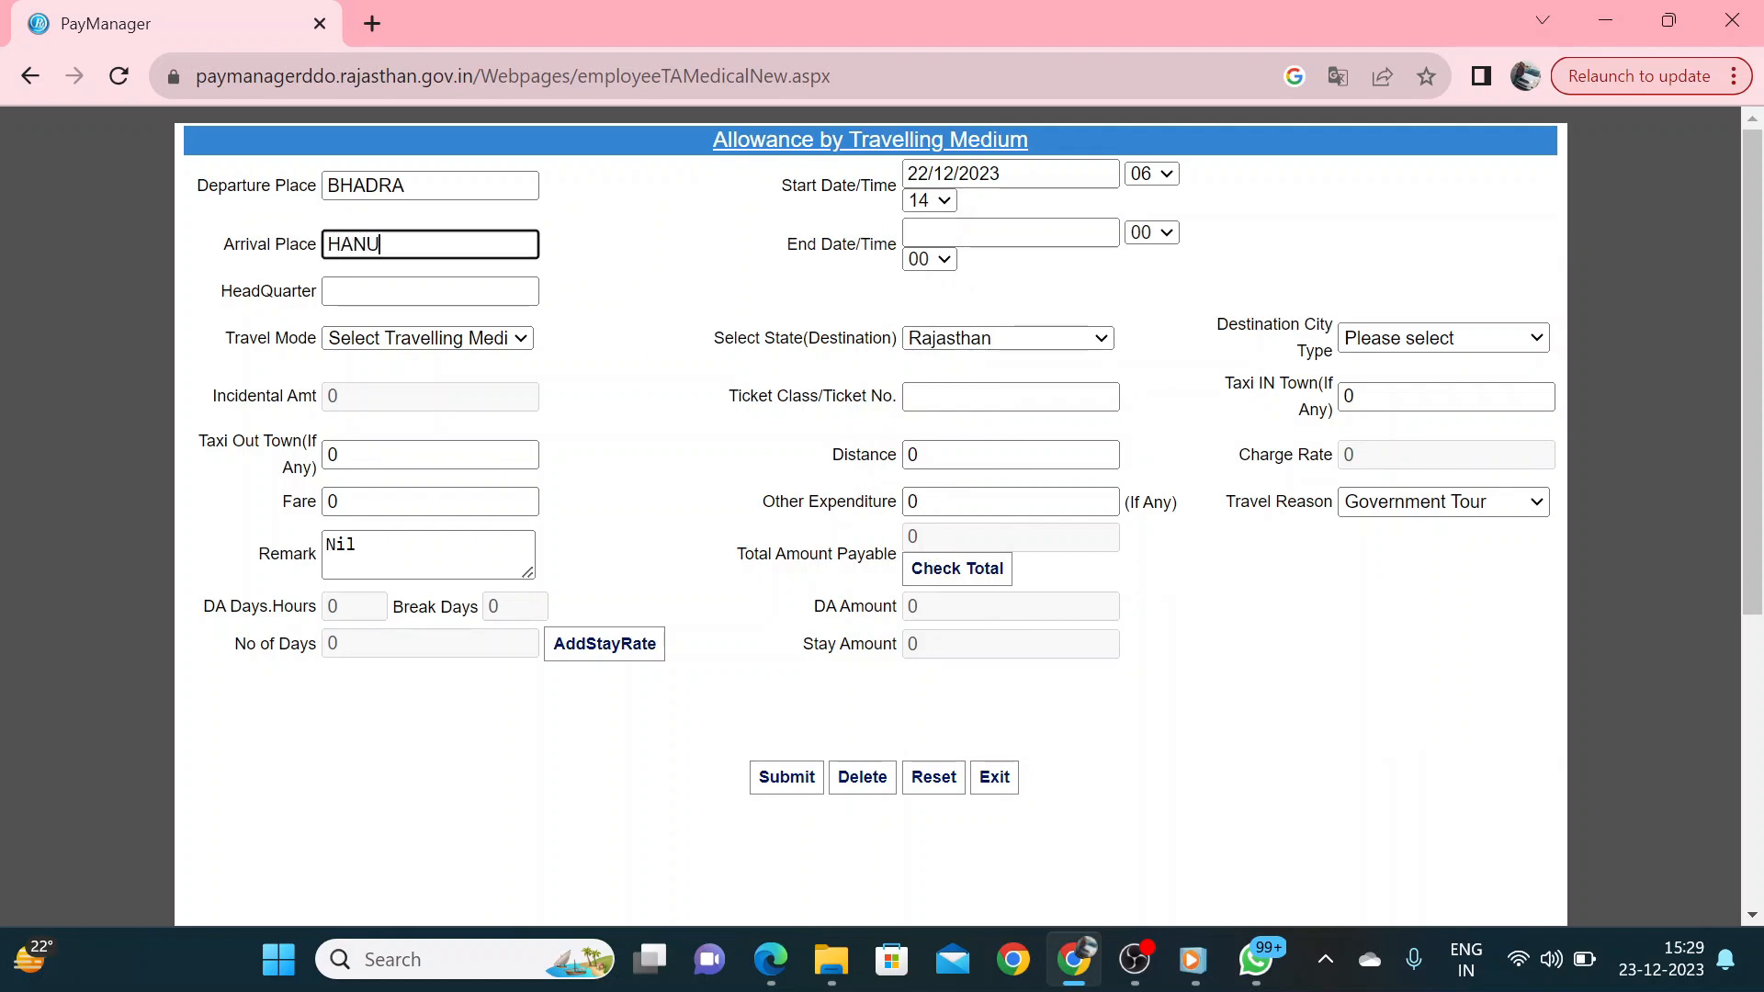
text(MANGRH)
click(919, 235)
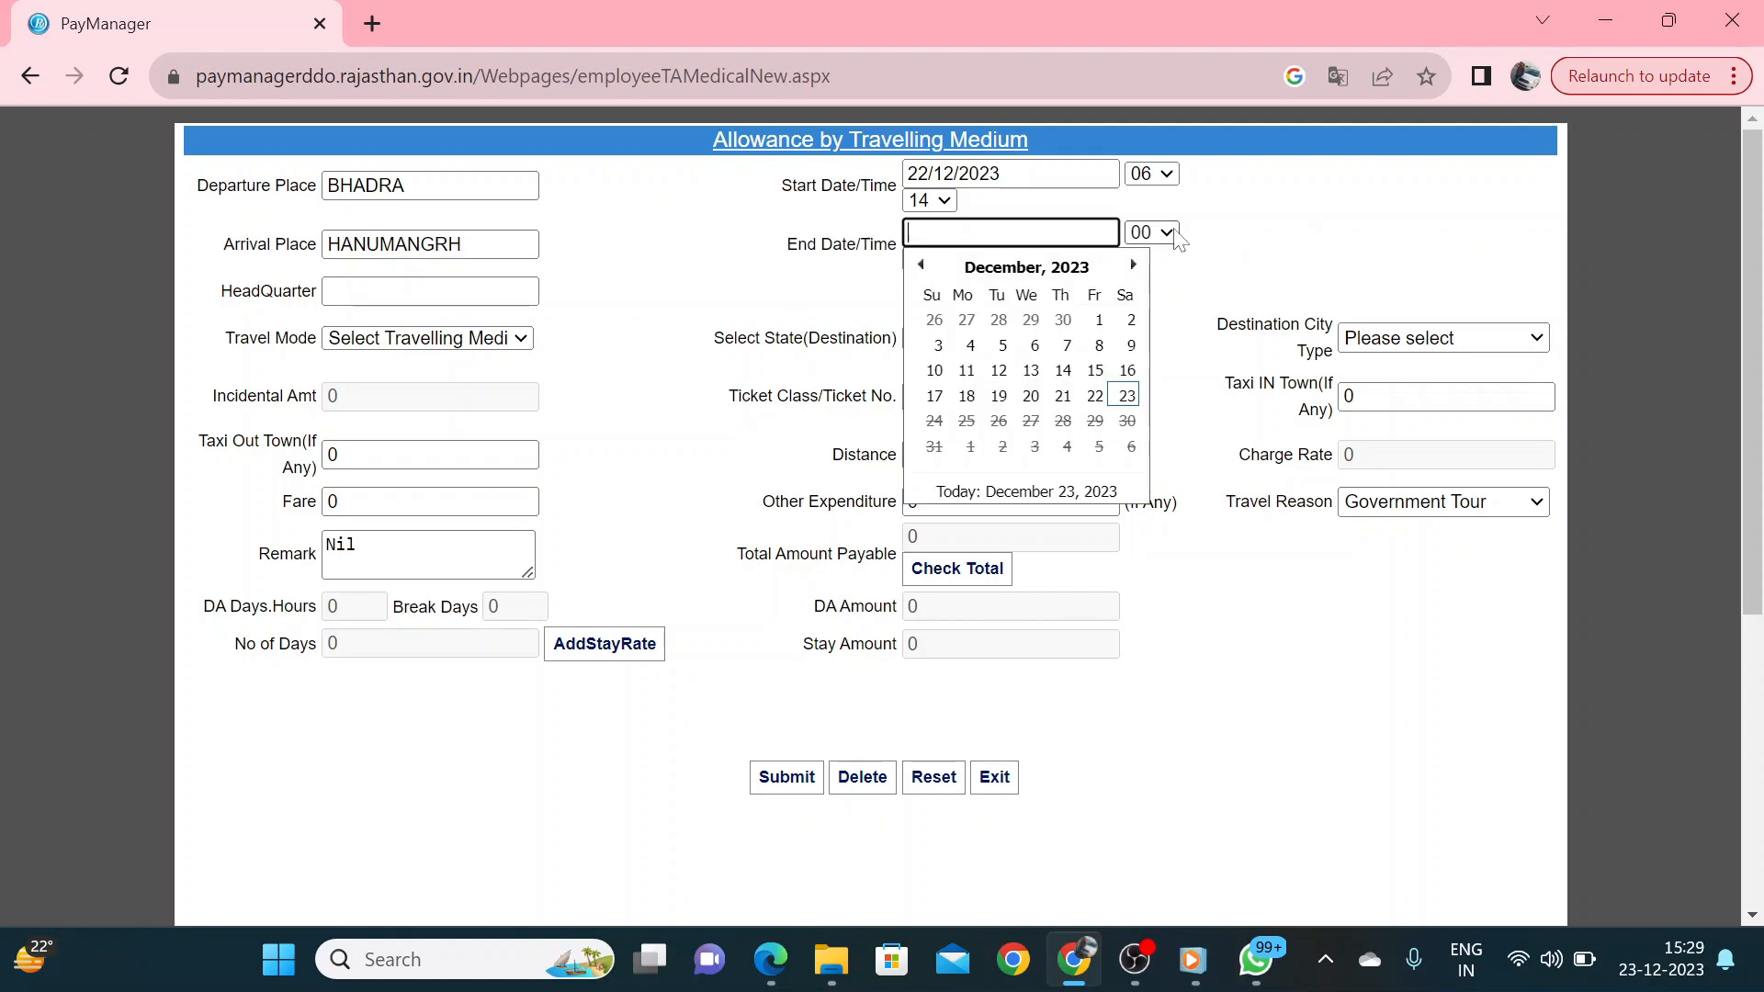
click(1094, 396)
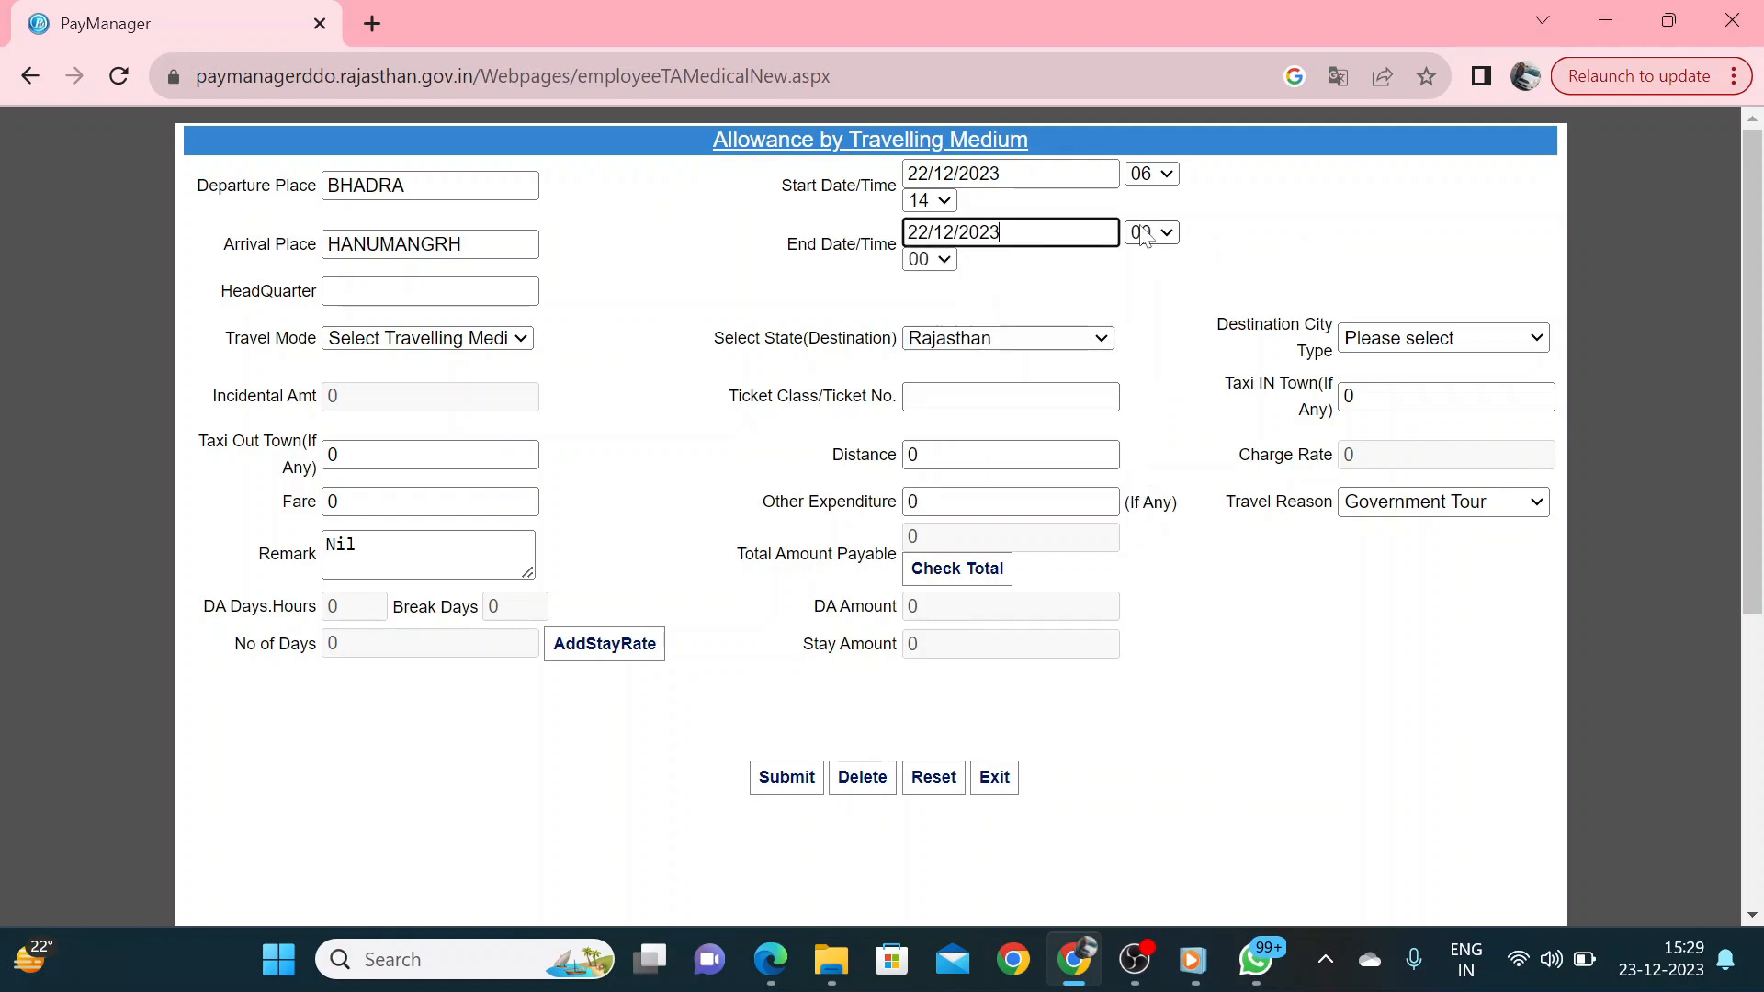
click(1165, 233)
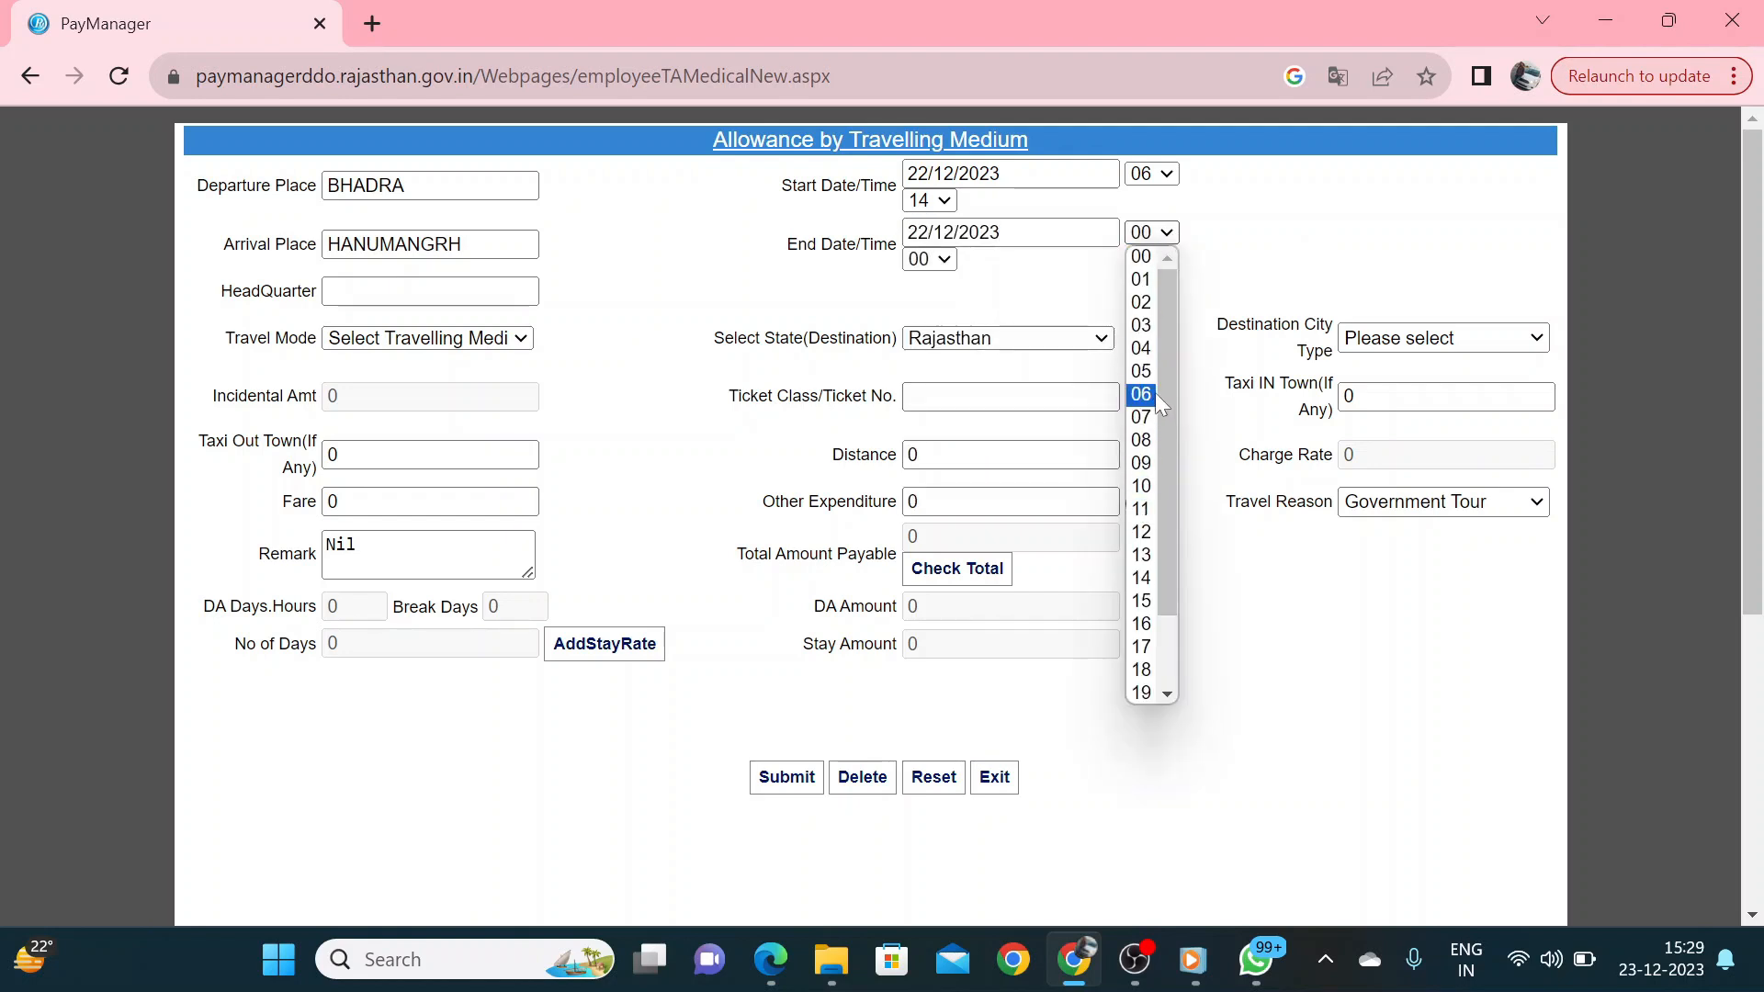
click(1141, 440)
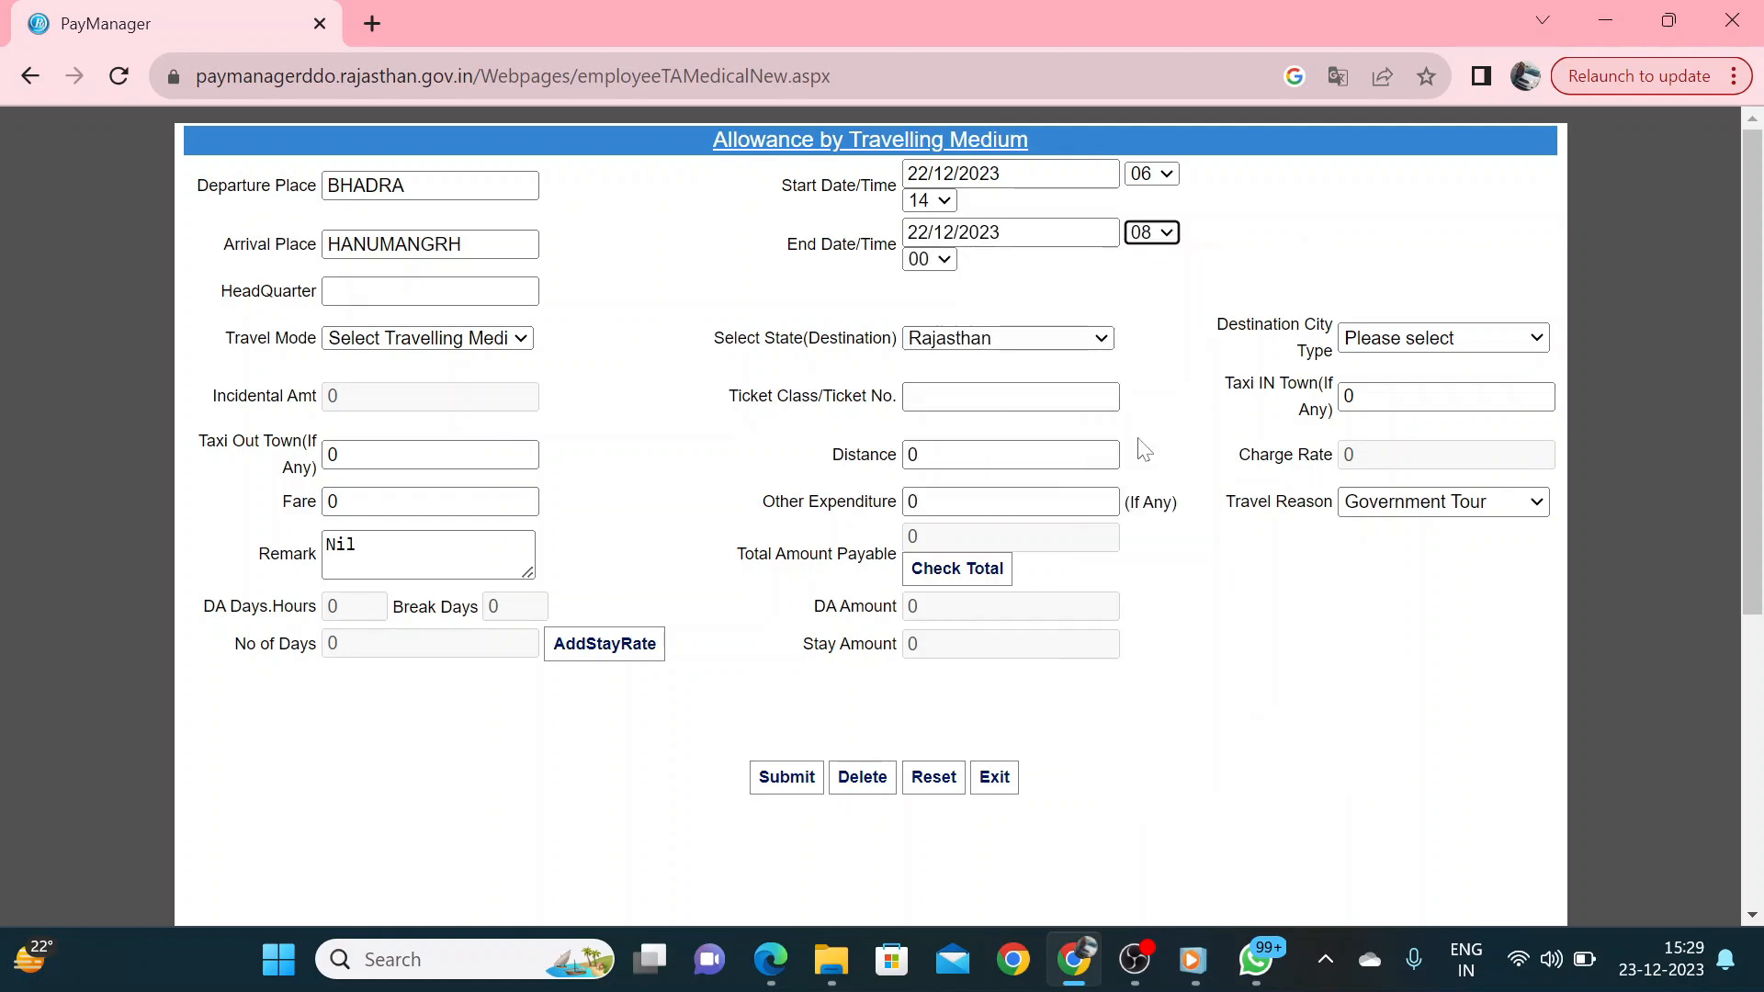
Enter BHADRA as the journey's headquarters and set the travel mode to Bus
click(514, 292)
text(B)
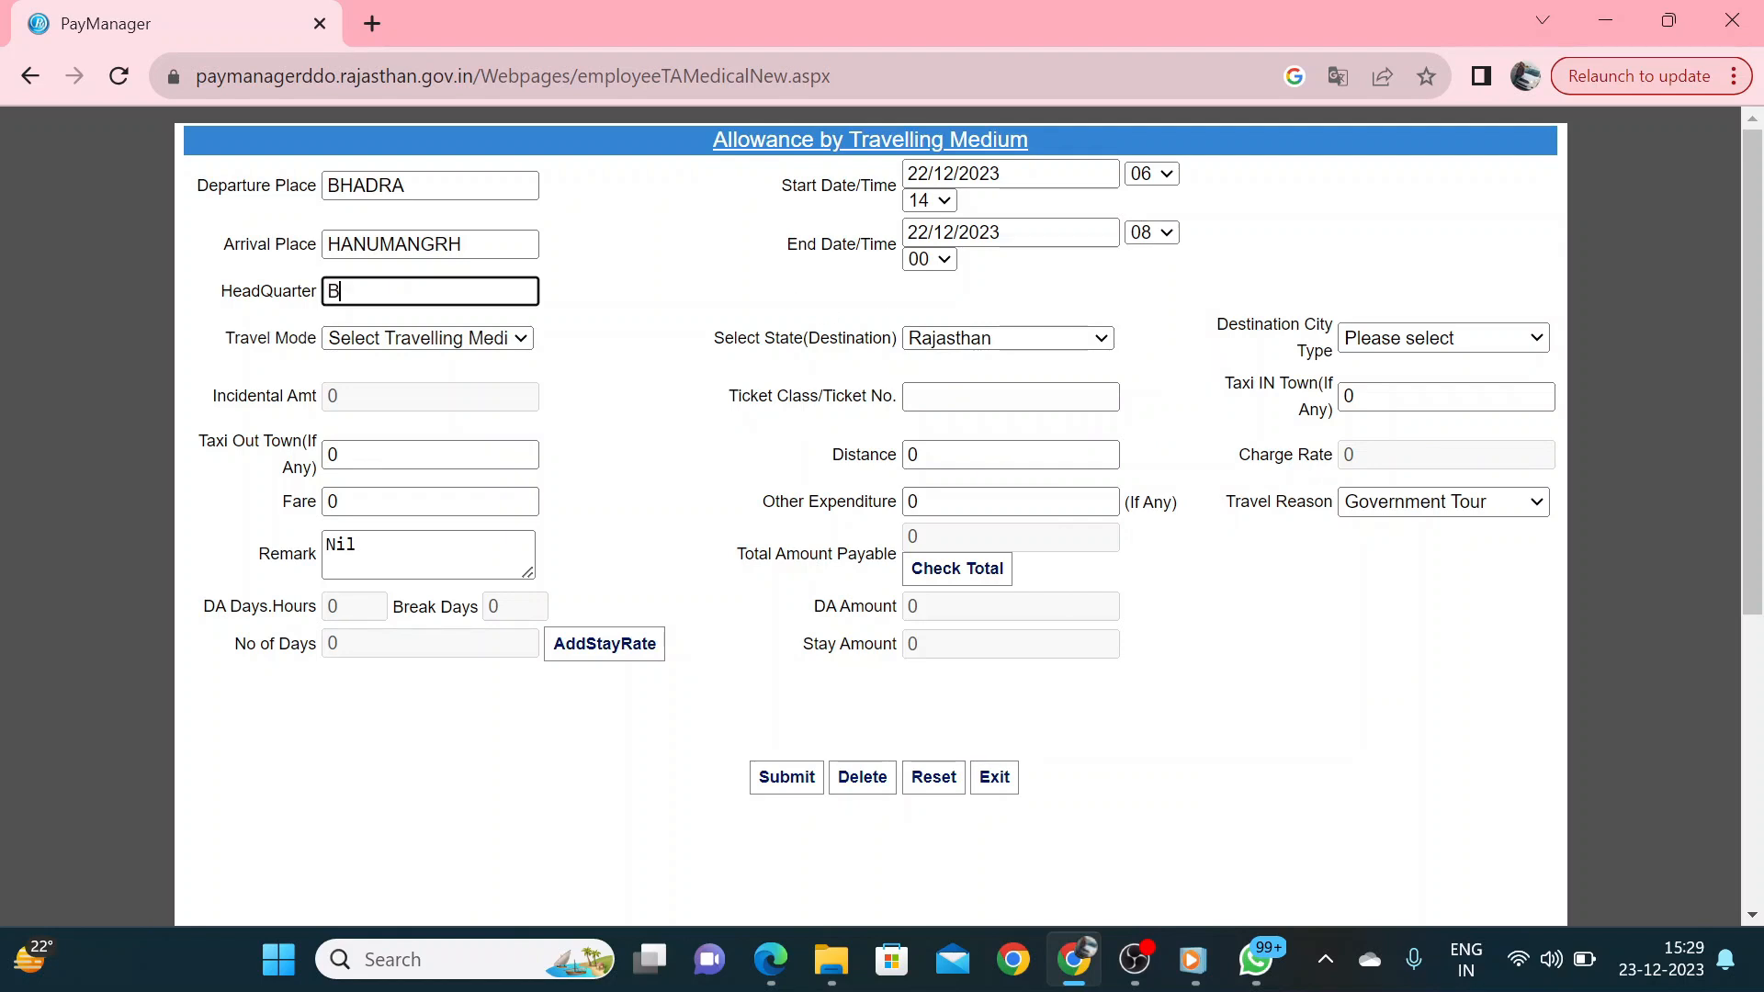
text(HADRA)
key(Tab)
click(462, 347)
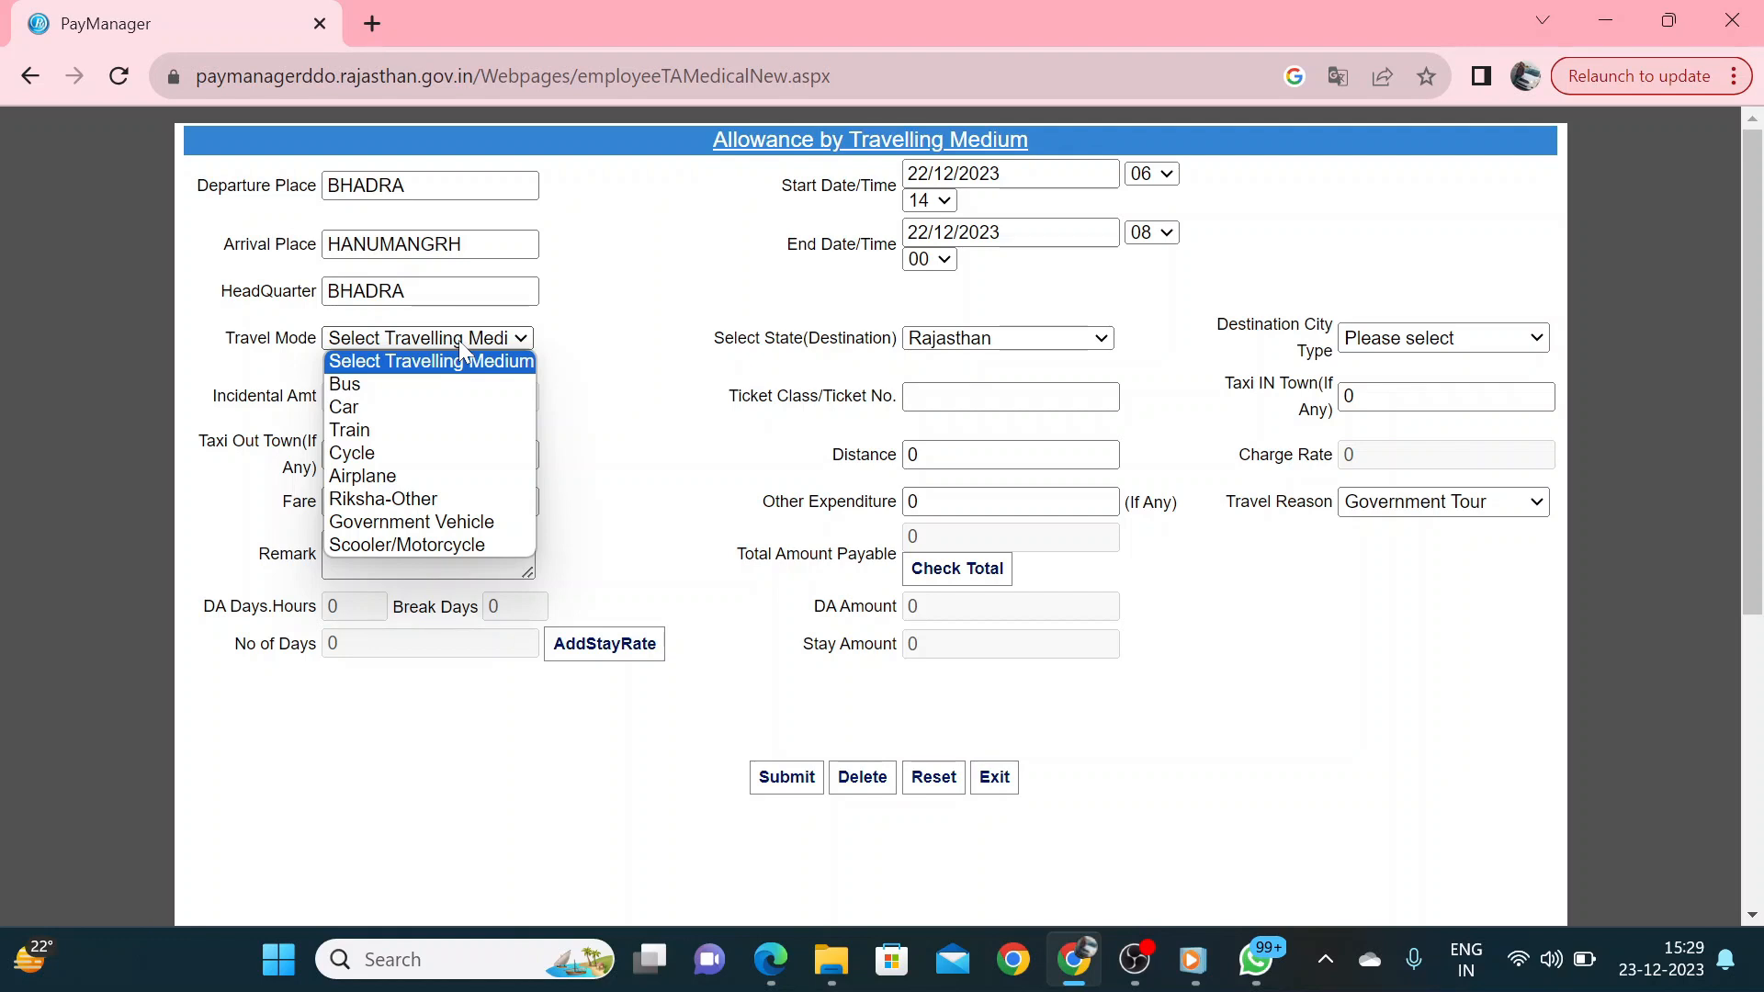
click(409, 386)
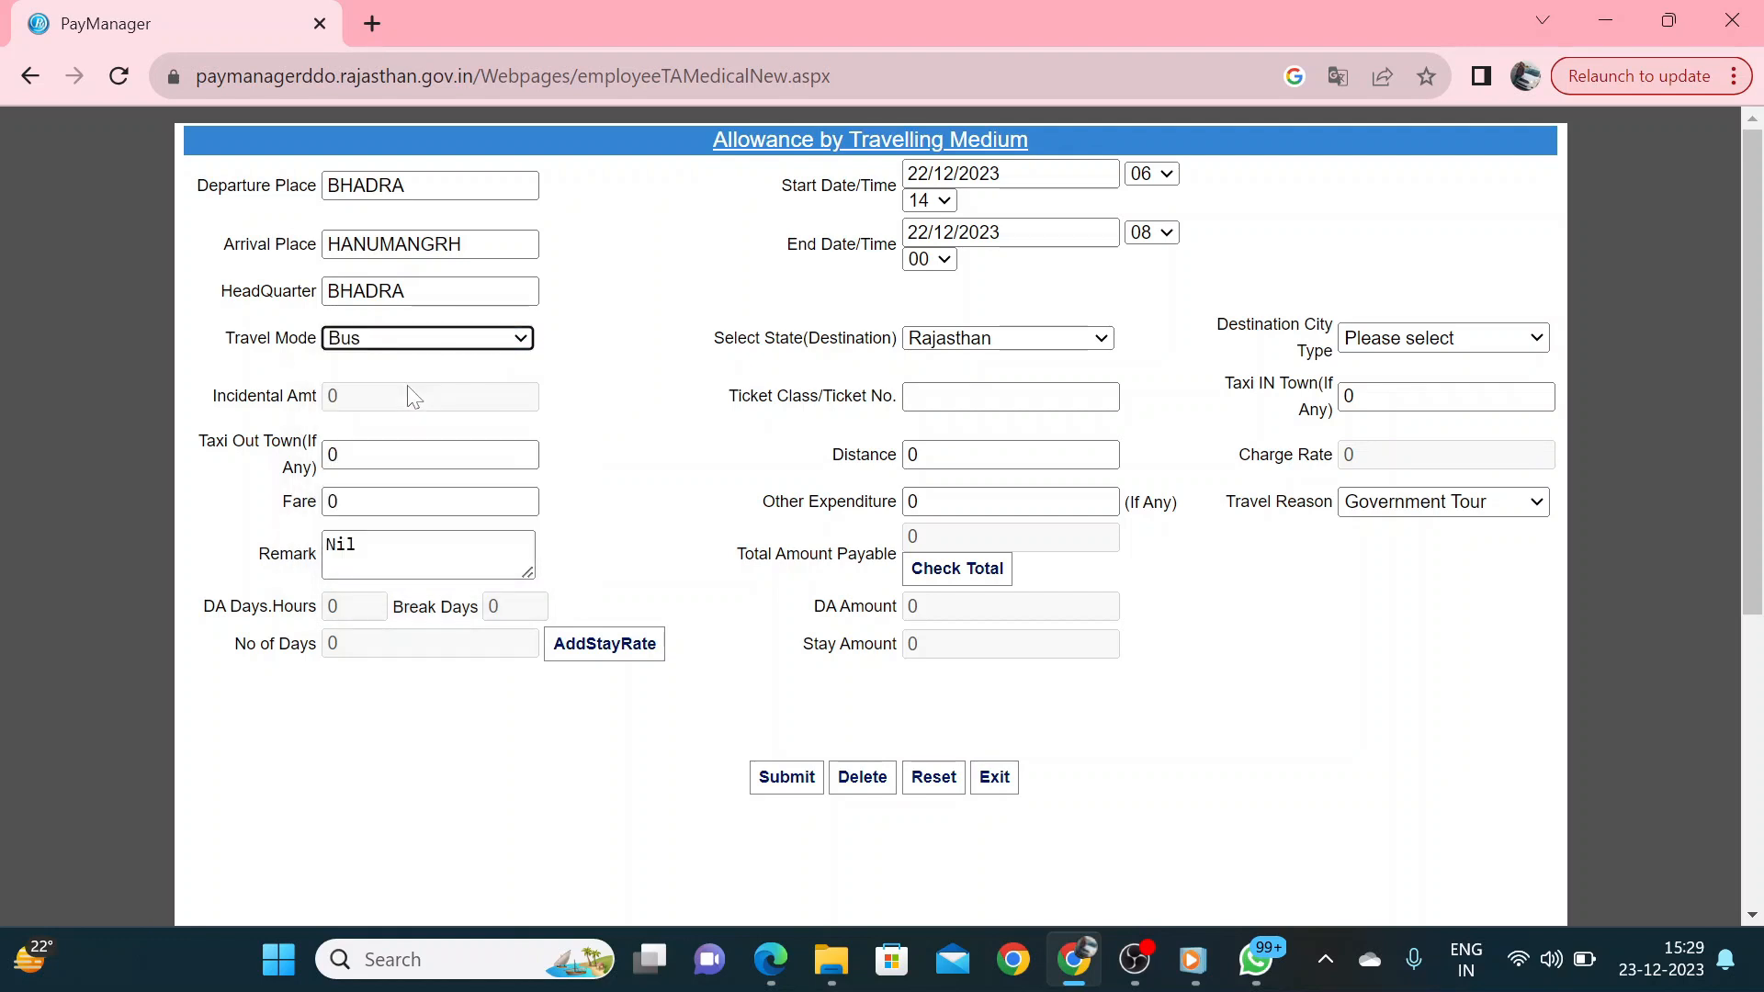
Set the destination city type to Other Place In State and the journey's distance to 135
click(1511, 349)
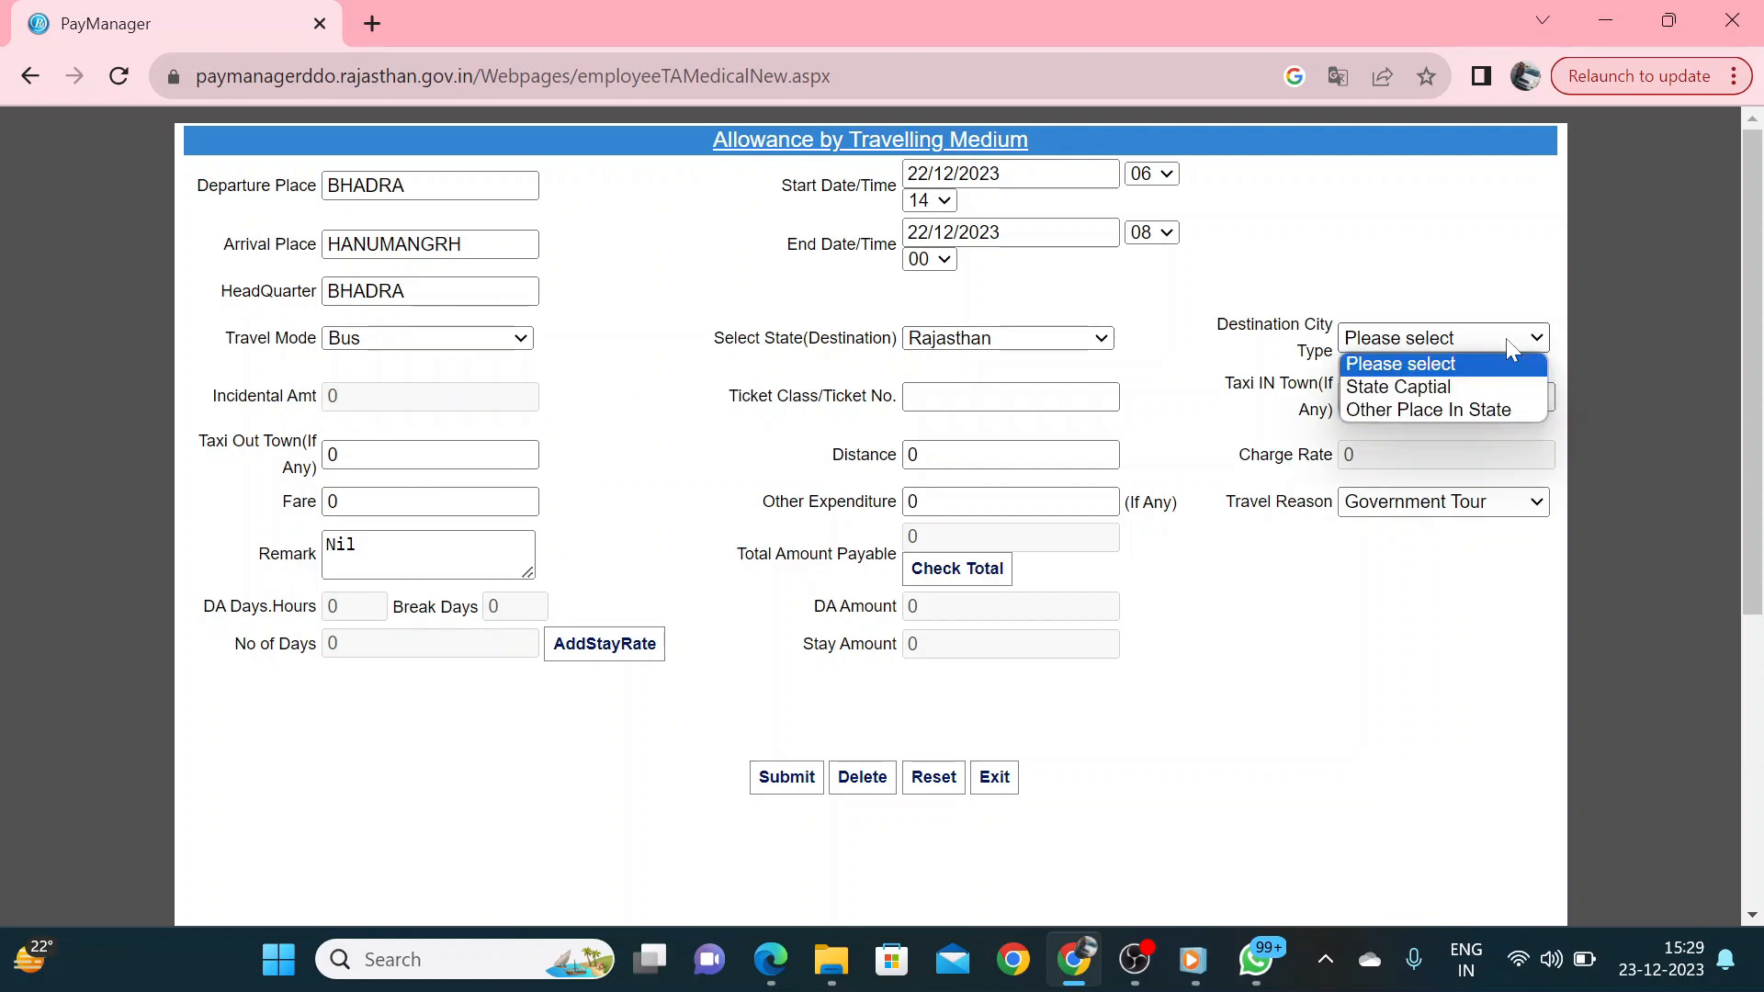
click(1440, 404)
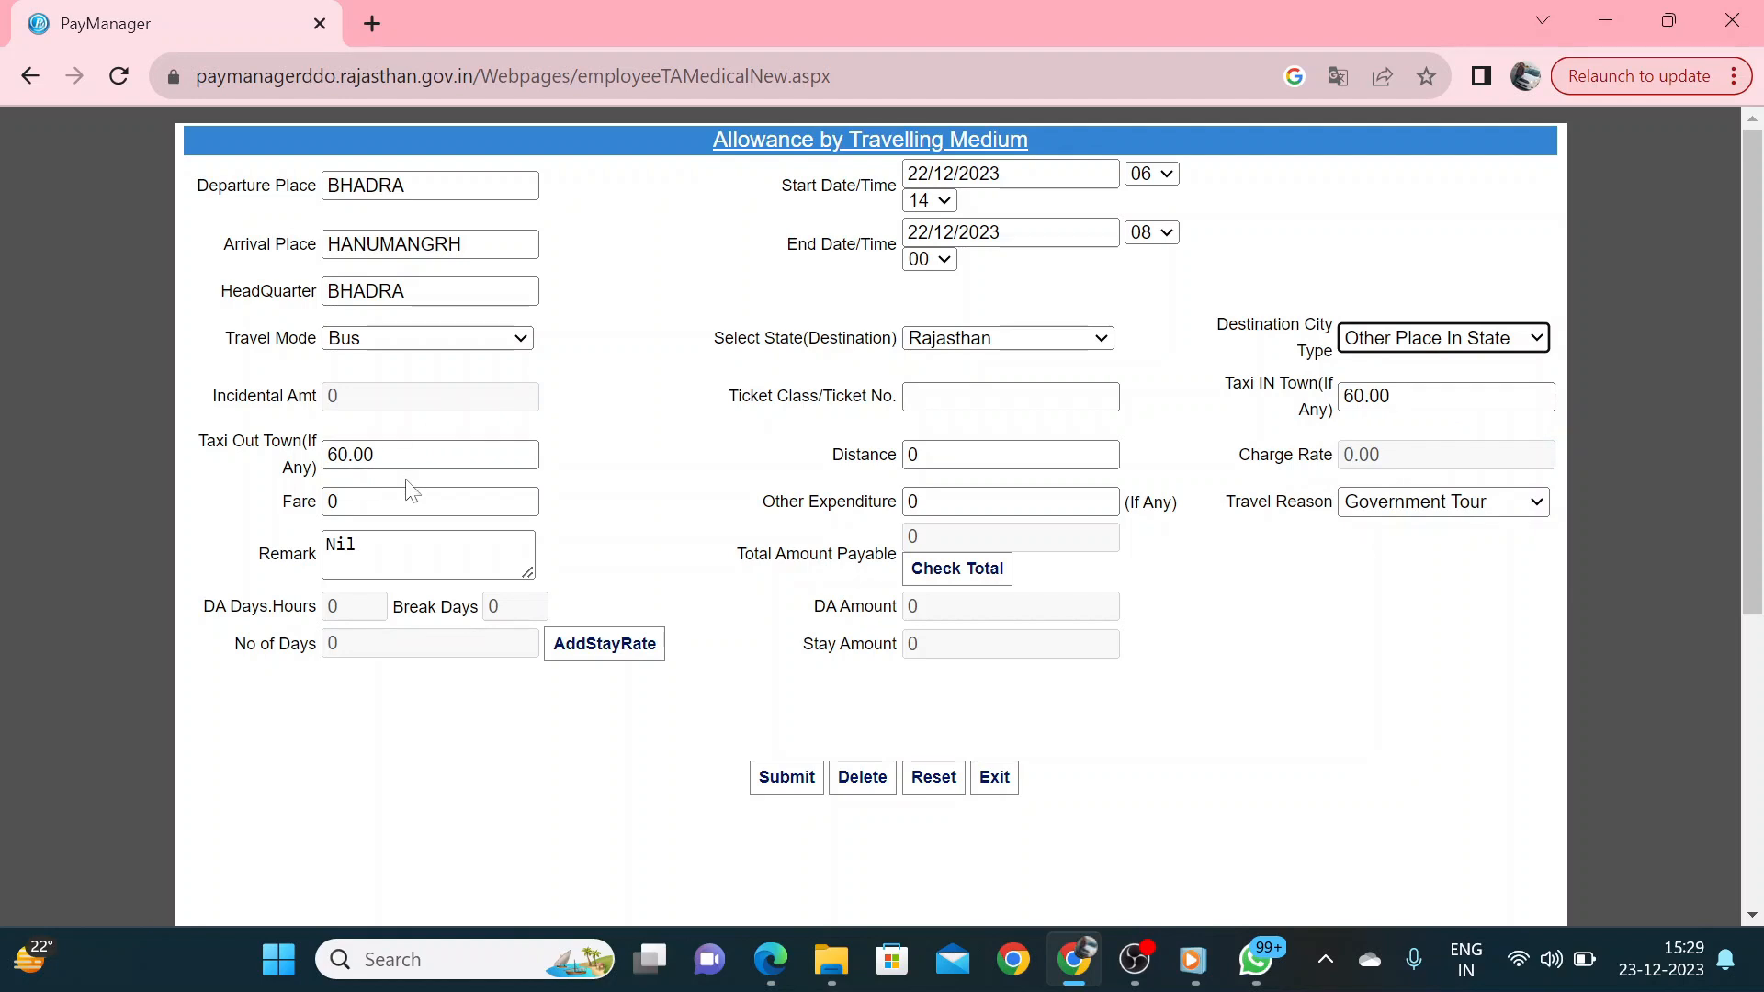
click(1010, 397)
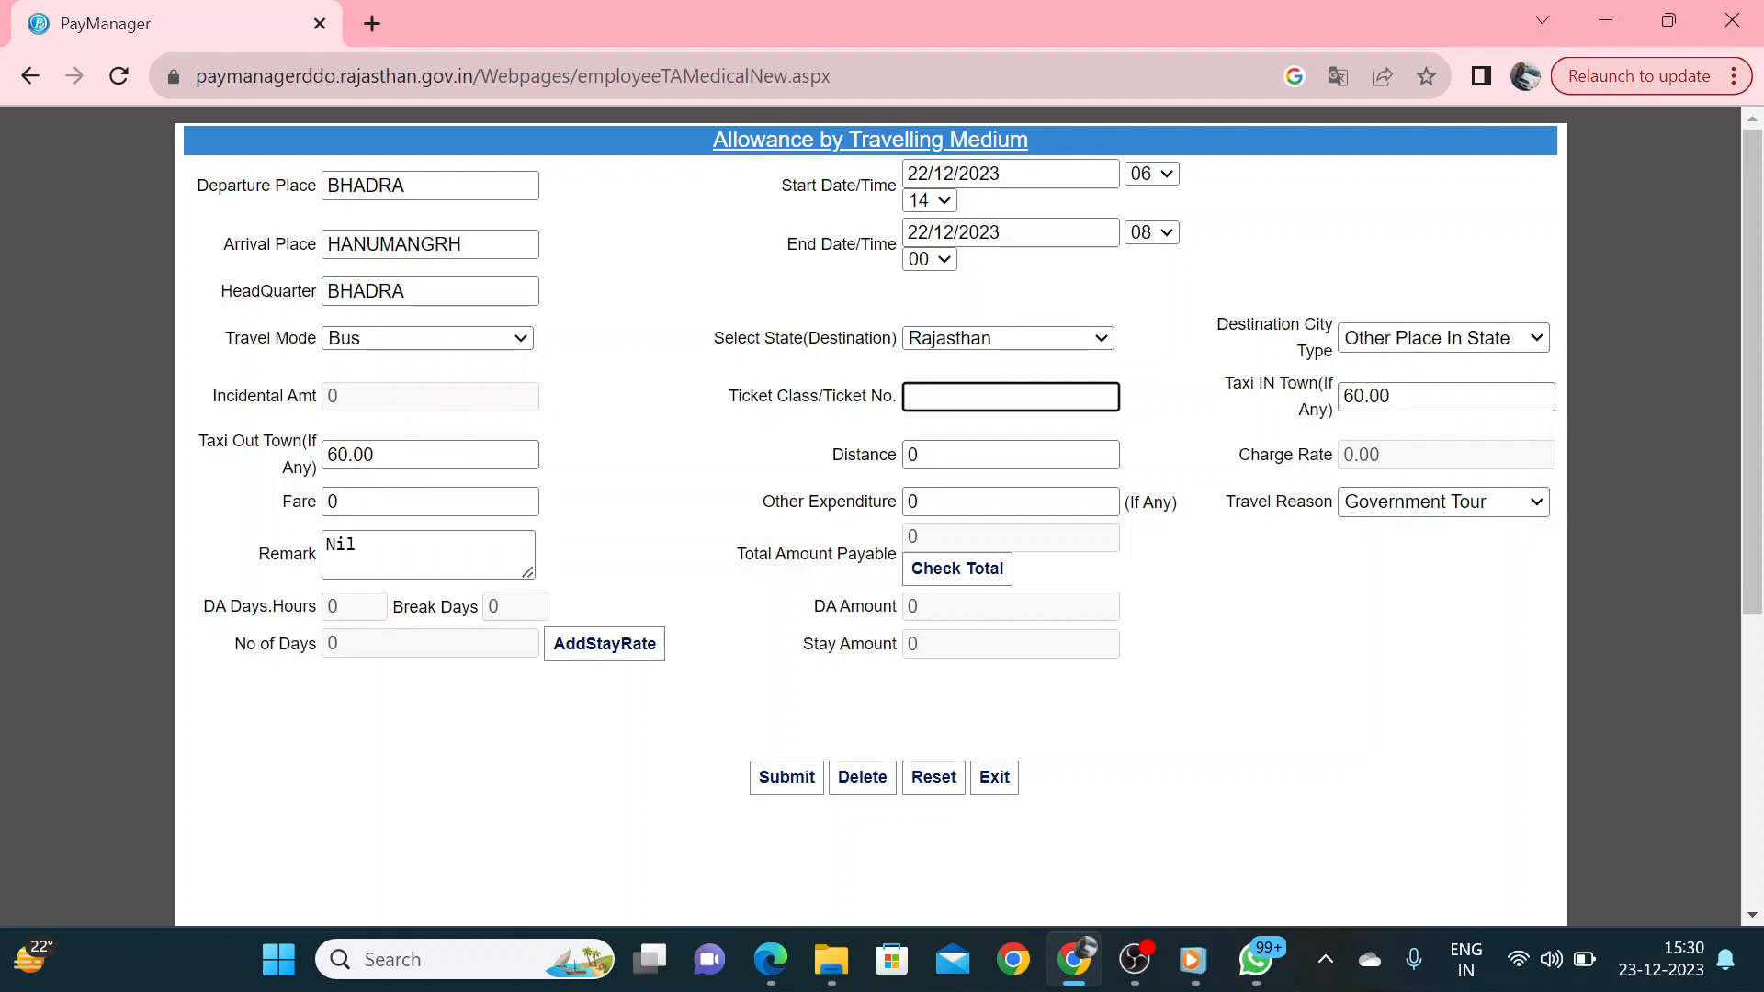
click(1381, 396)
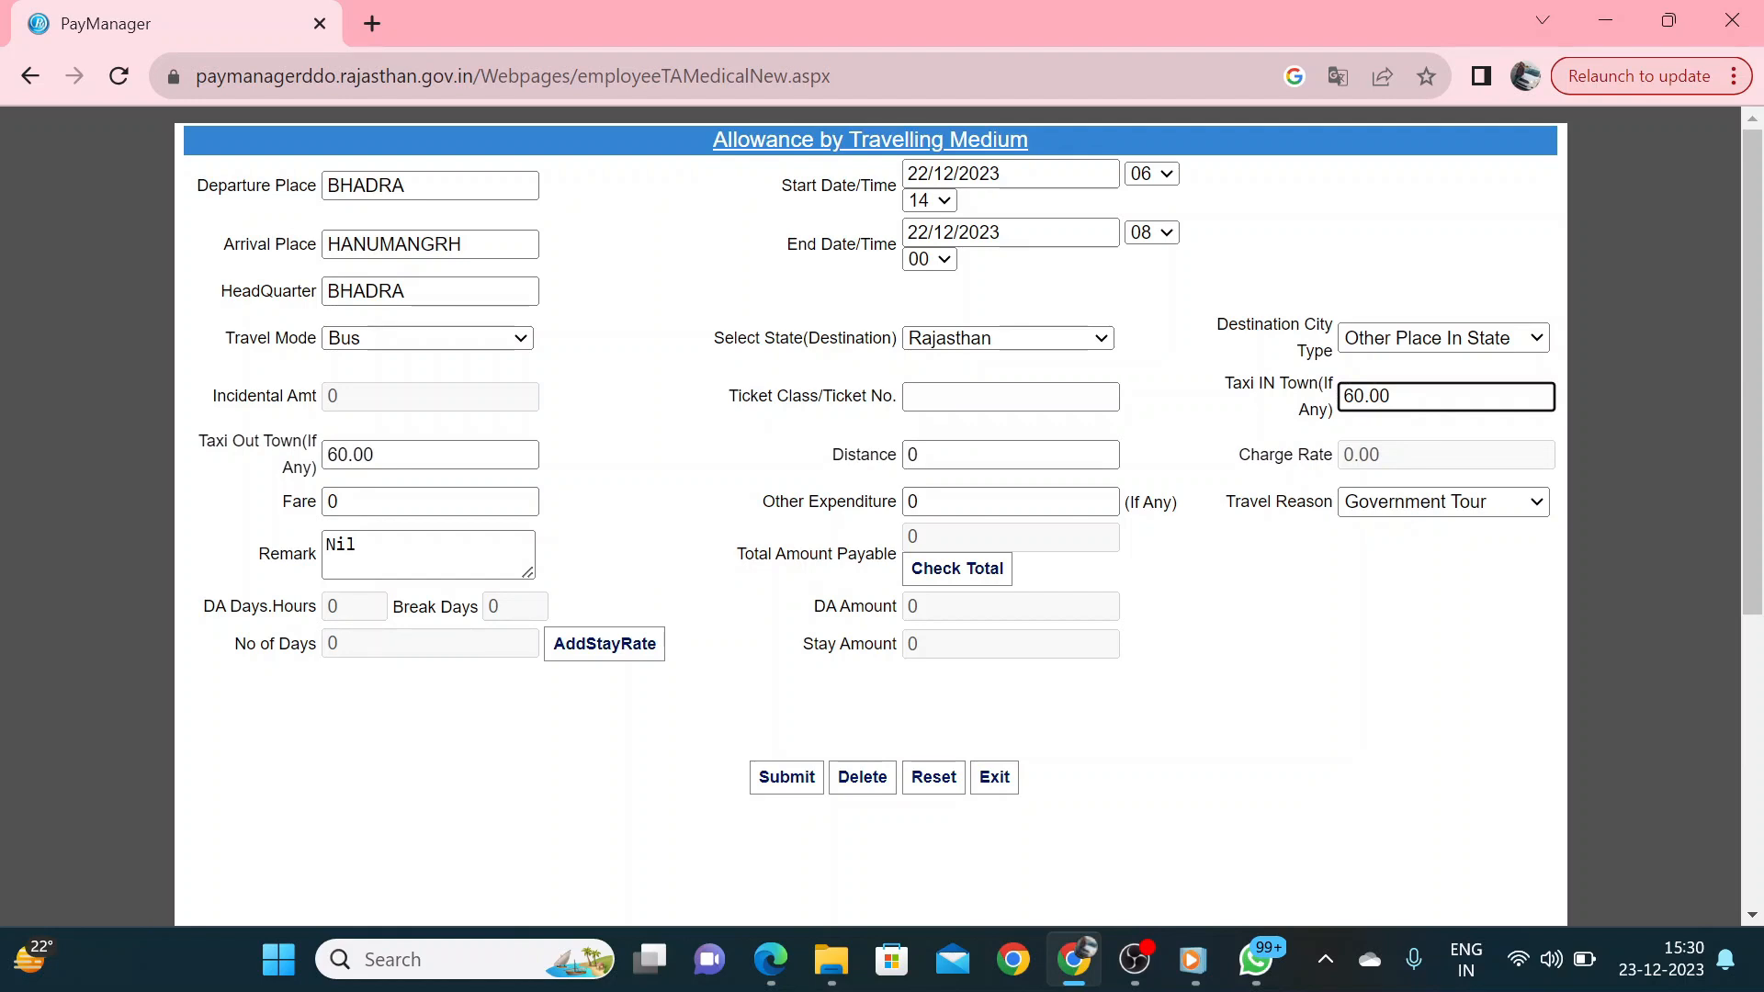
click(921, 454)
text(135)
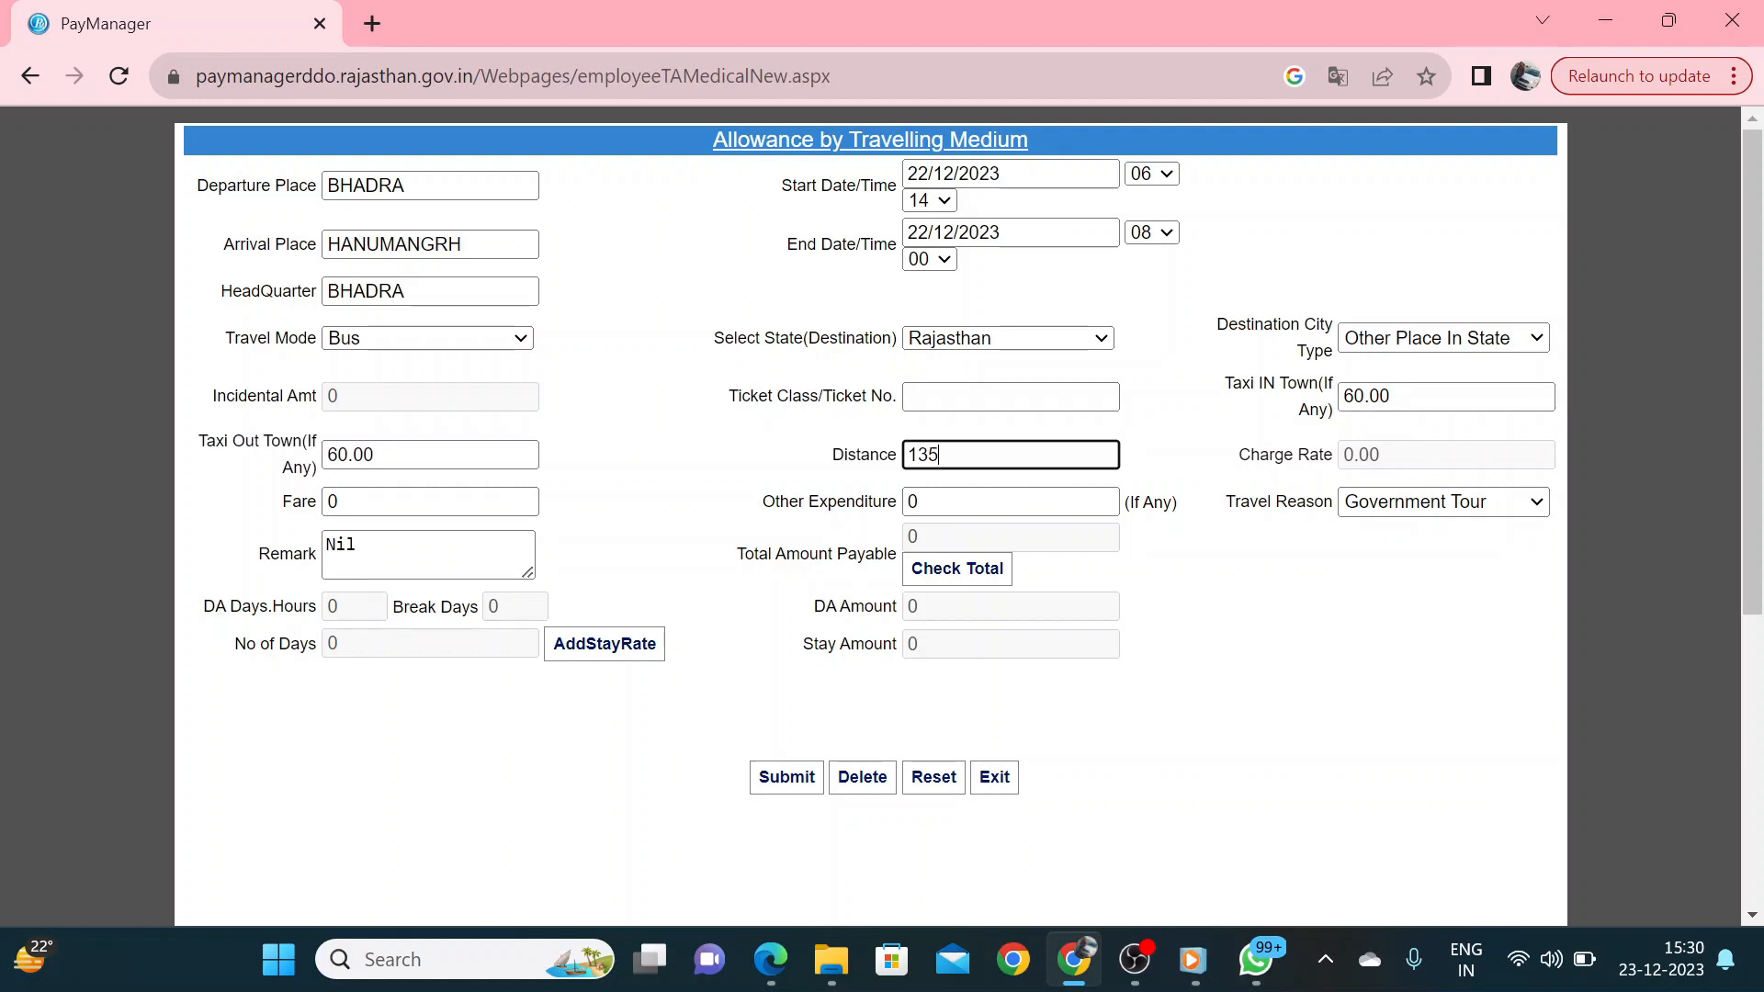
Set the journey's fare to 150 and replace the remark with CE OFFICE
click(469, 497)
key(BackSpace)
text(150)
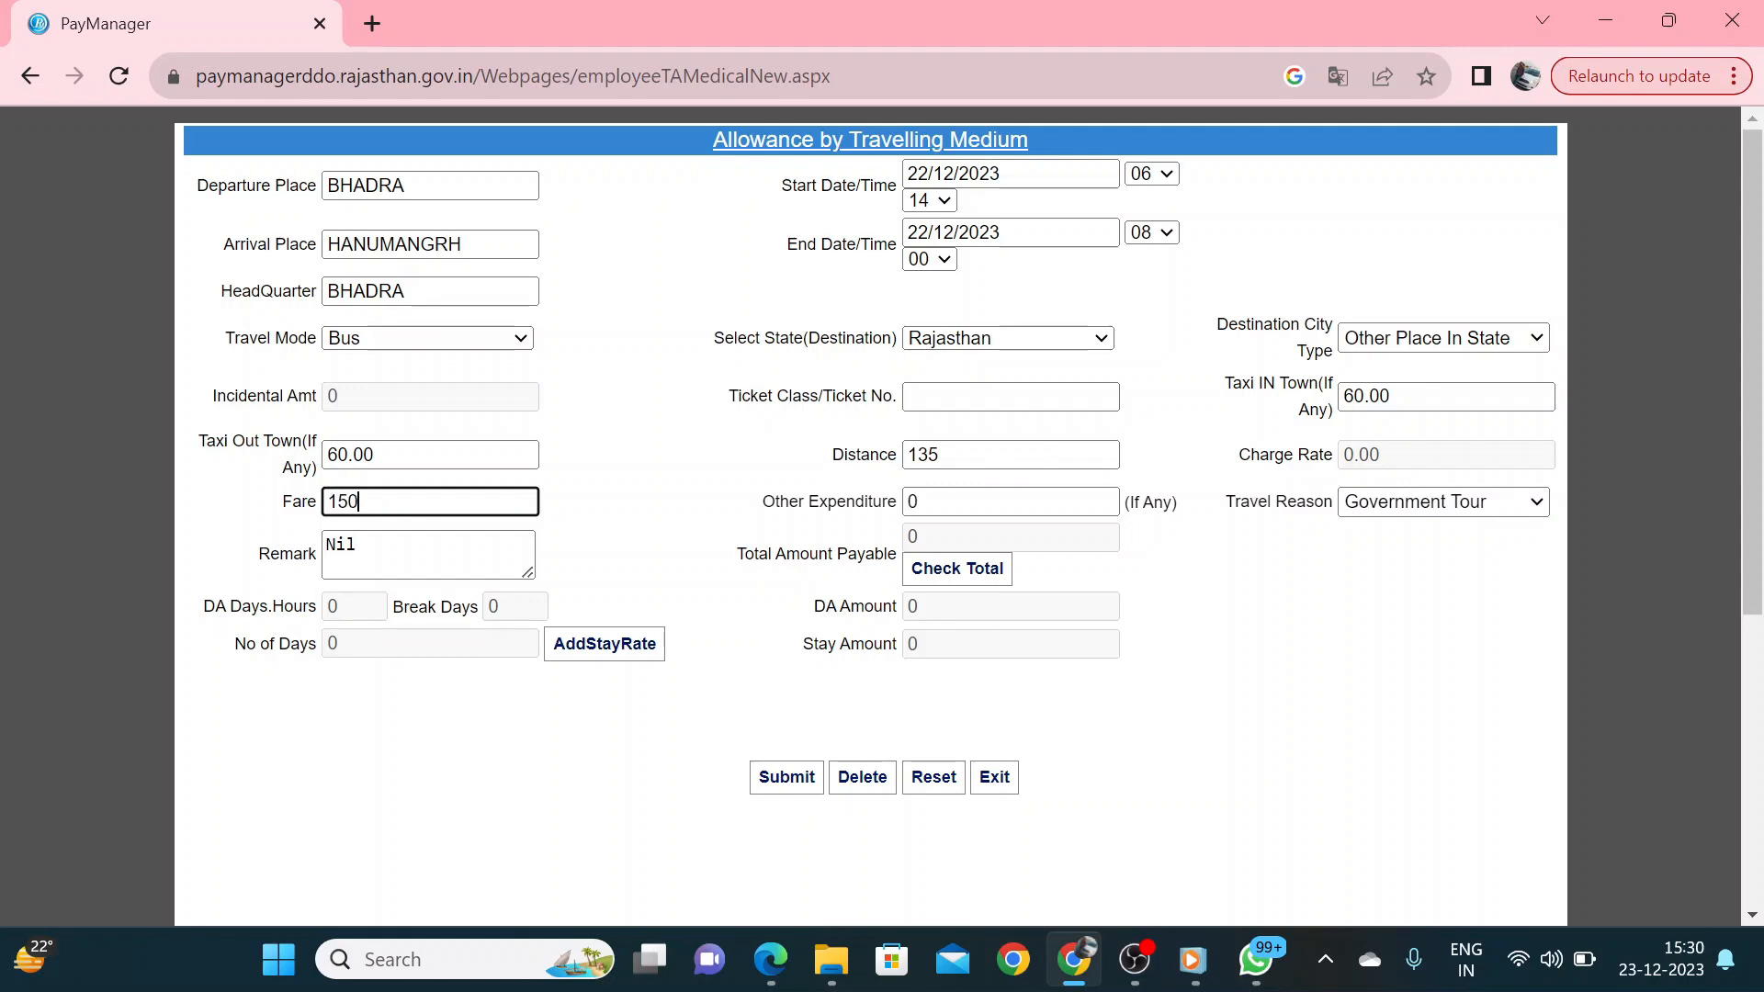
key(Tab)
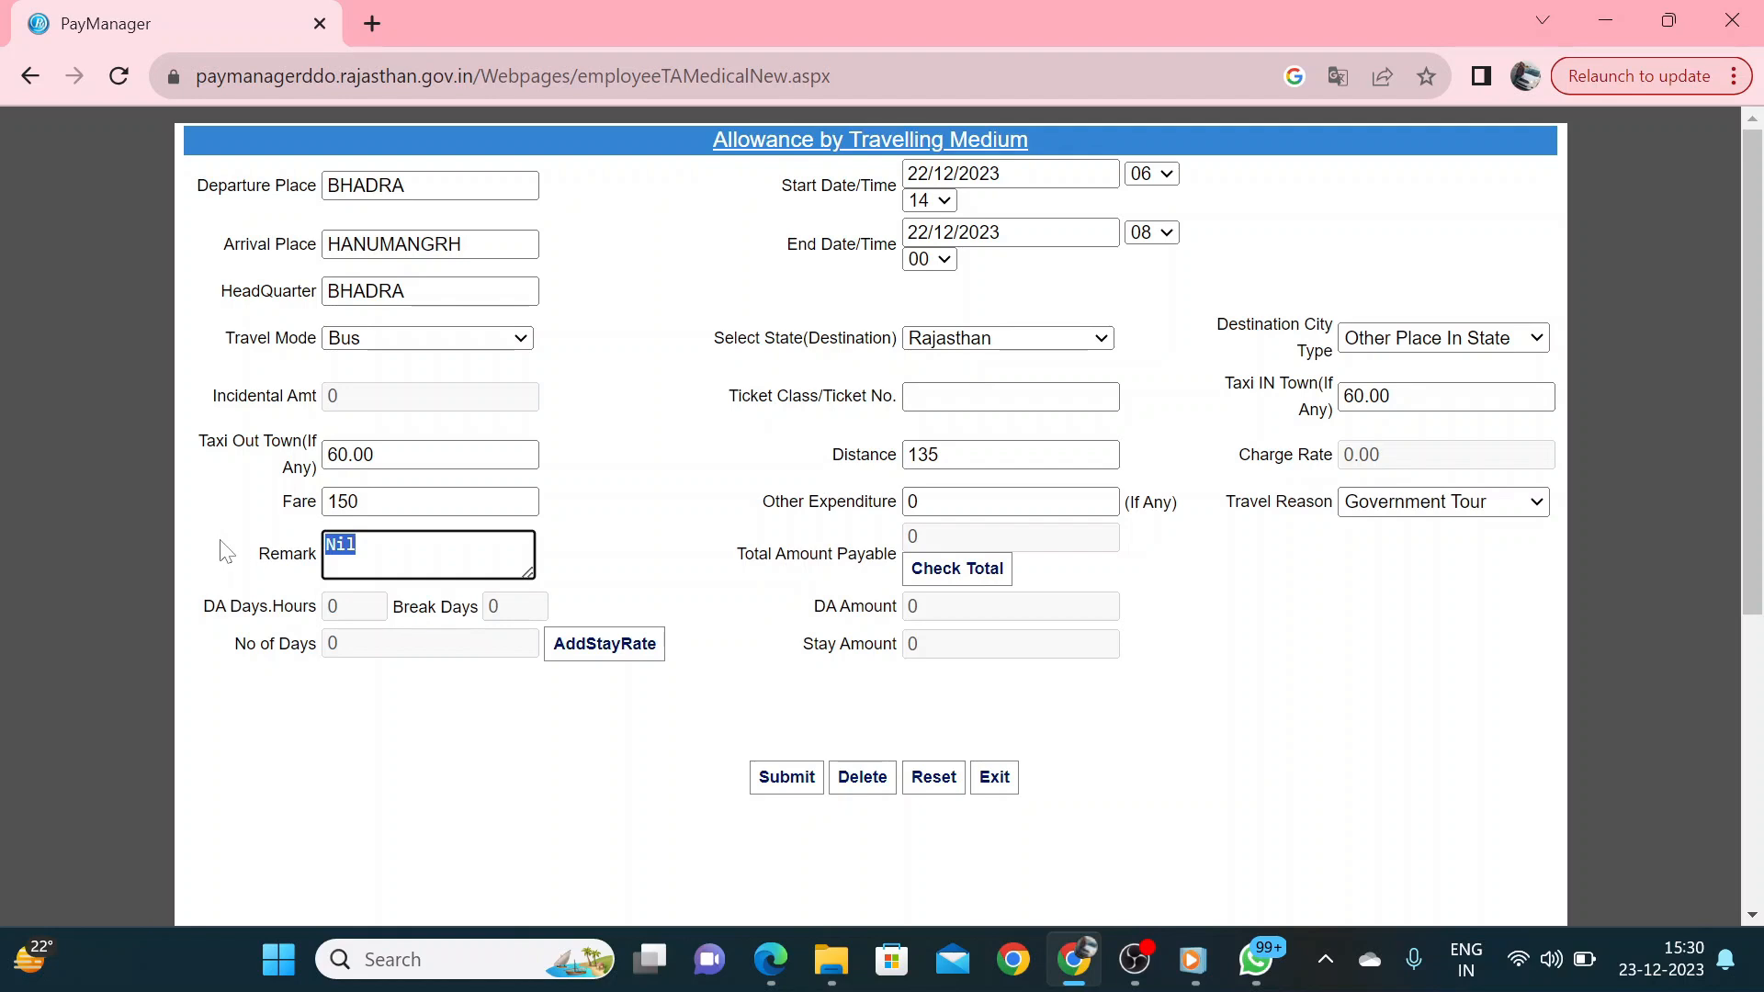
text(CE OFFICE)
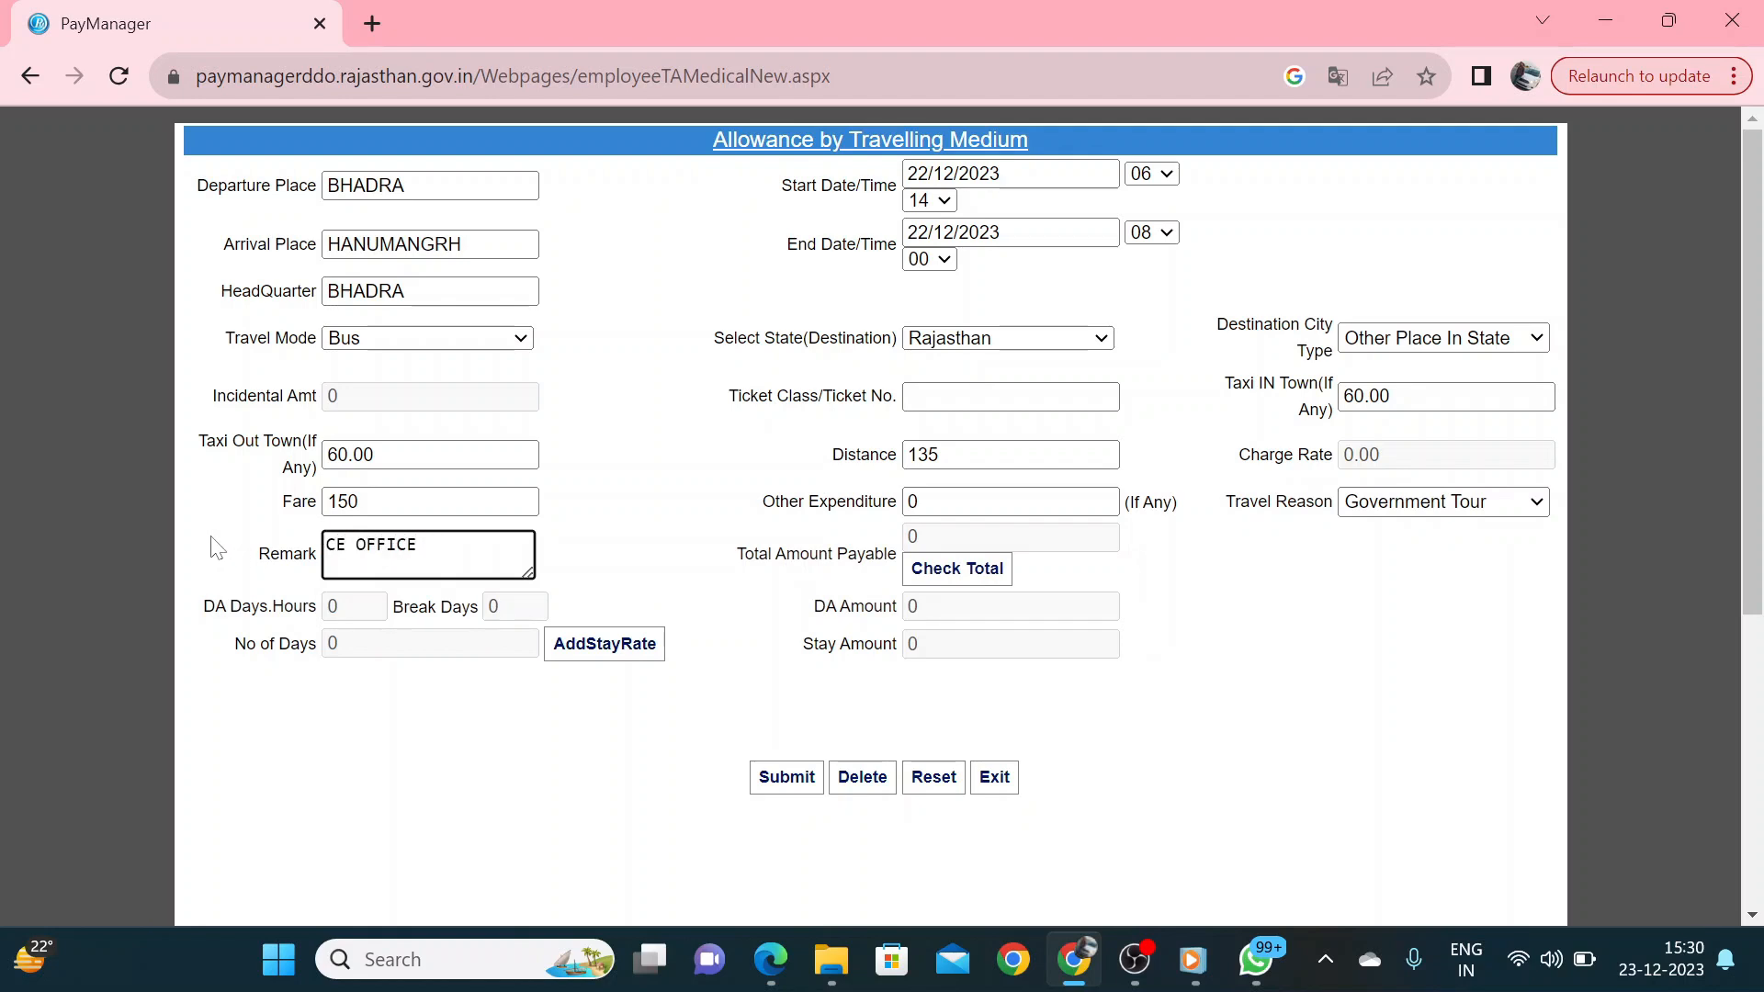
Choose Government Tour as the travel reason and submit the outward journey record
click(1450, 503)
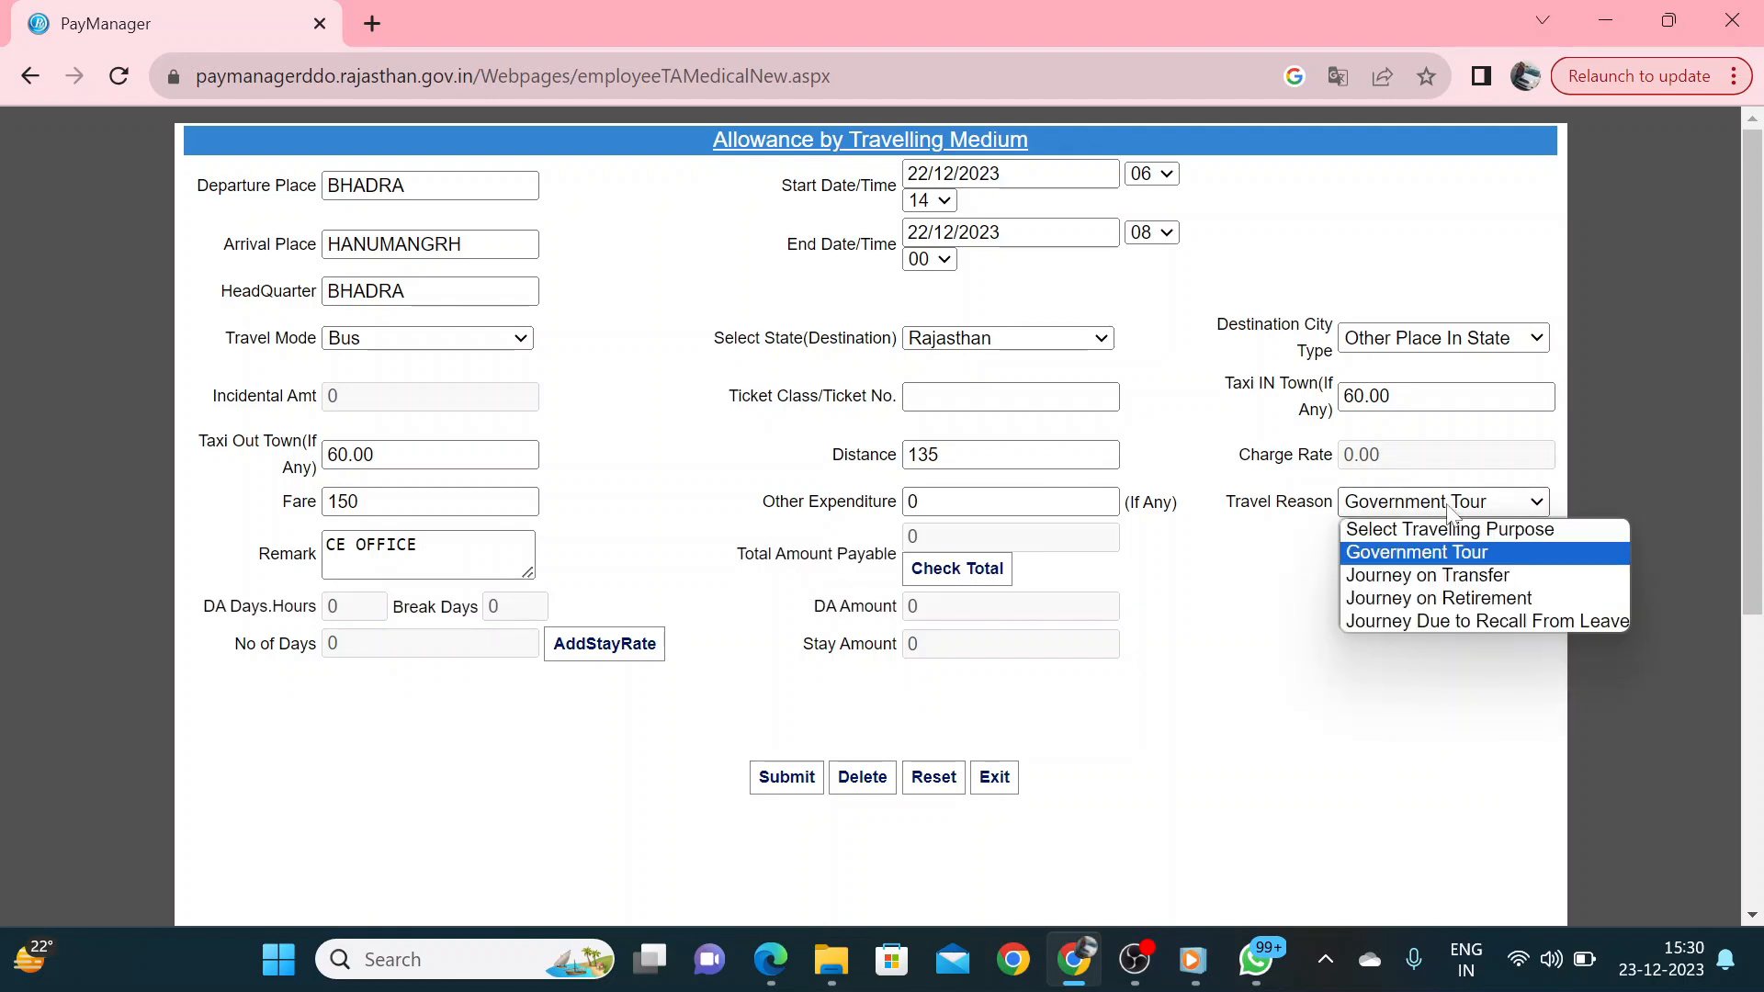
click(1406, 561)
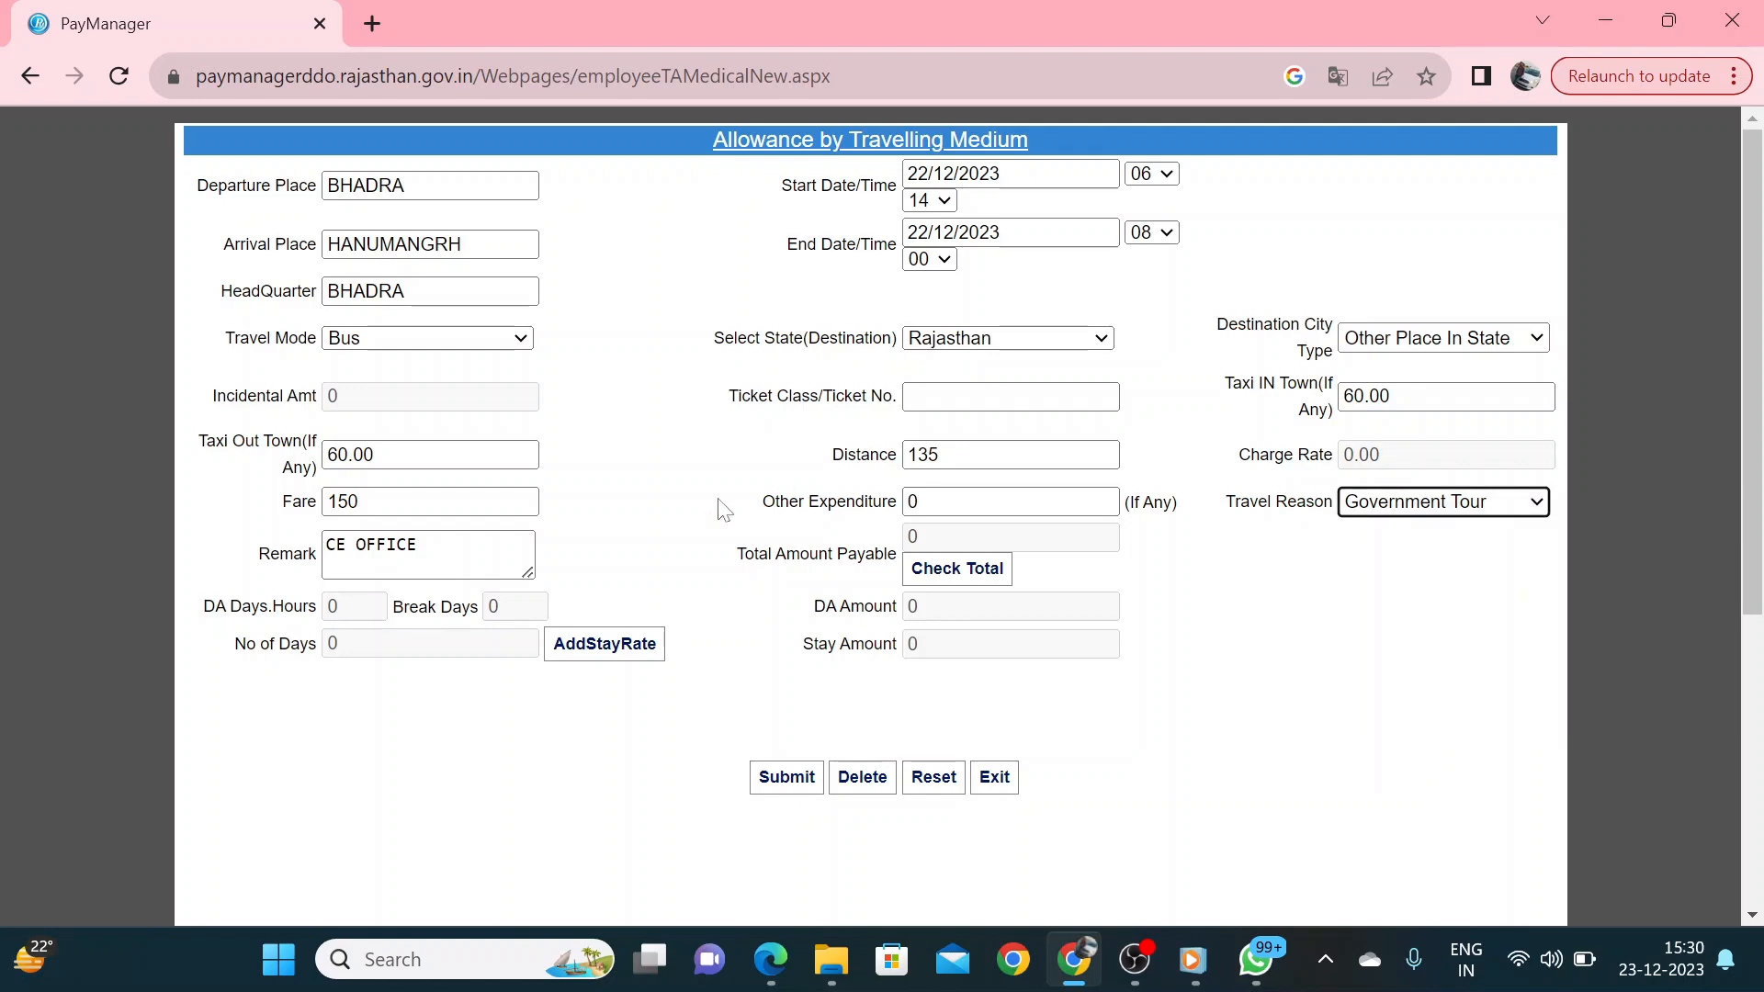
click(786, 778)
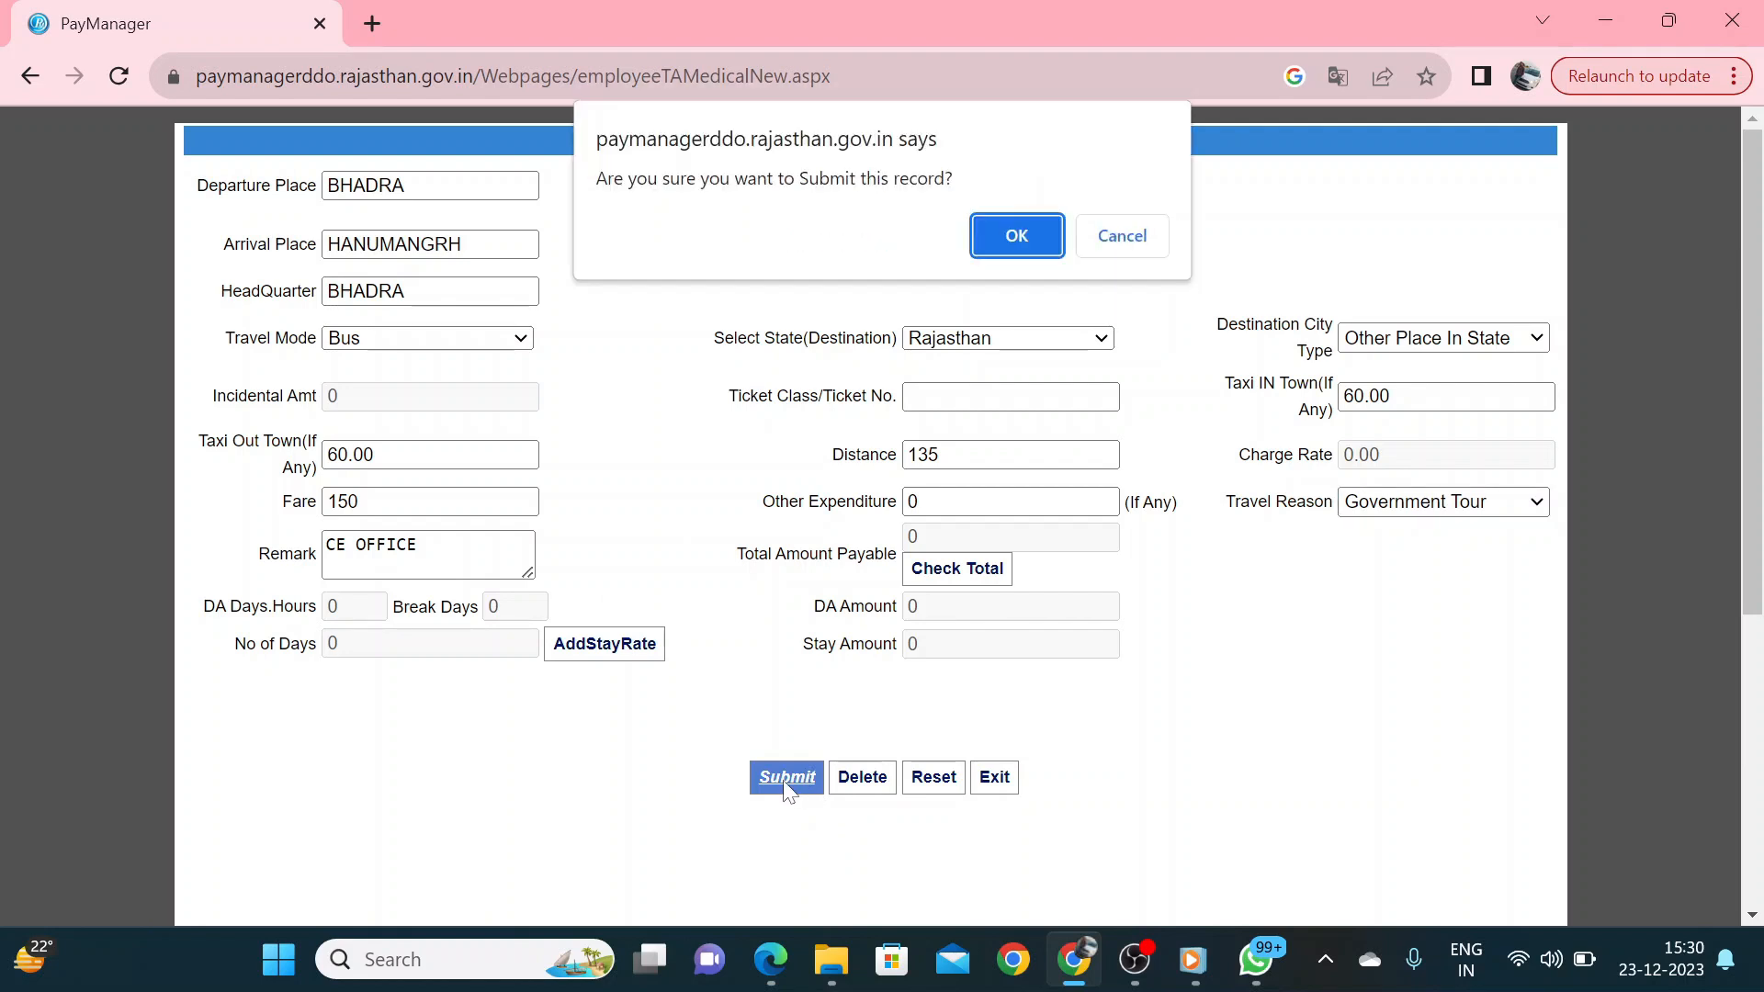
click(1016, 239)
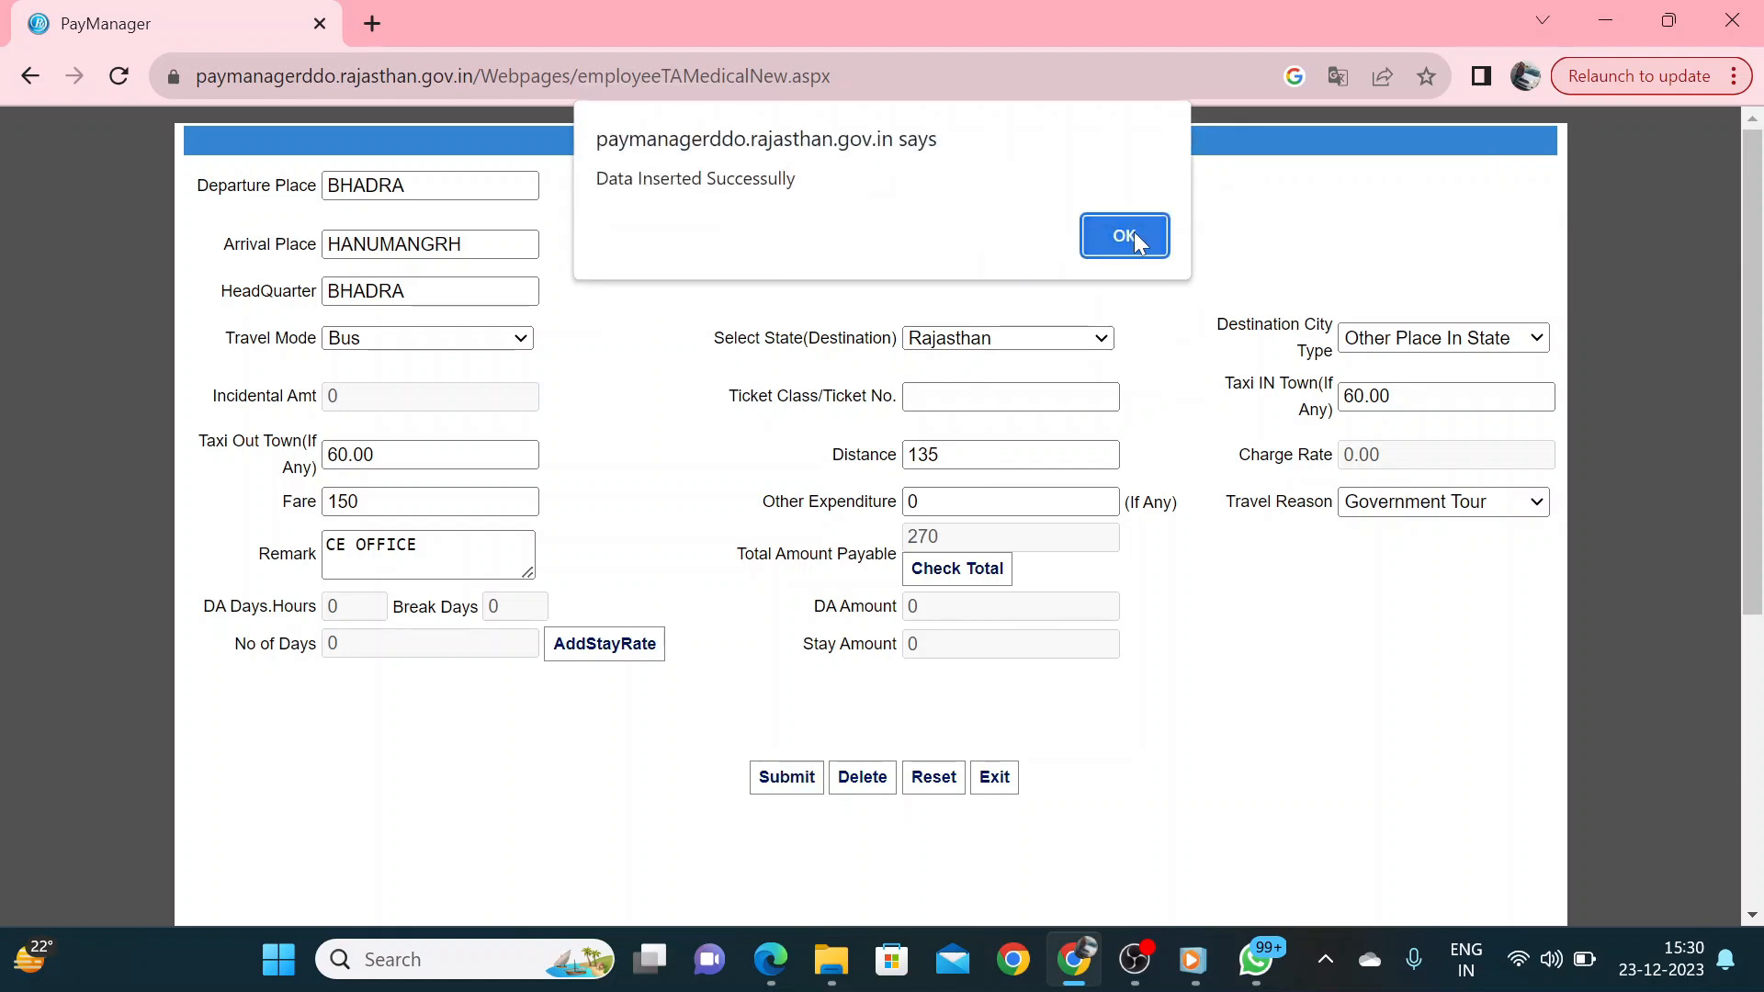
click(1134, 236)
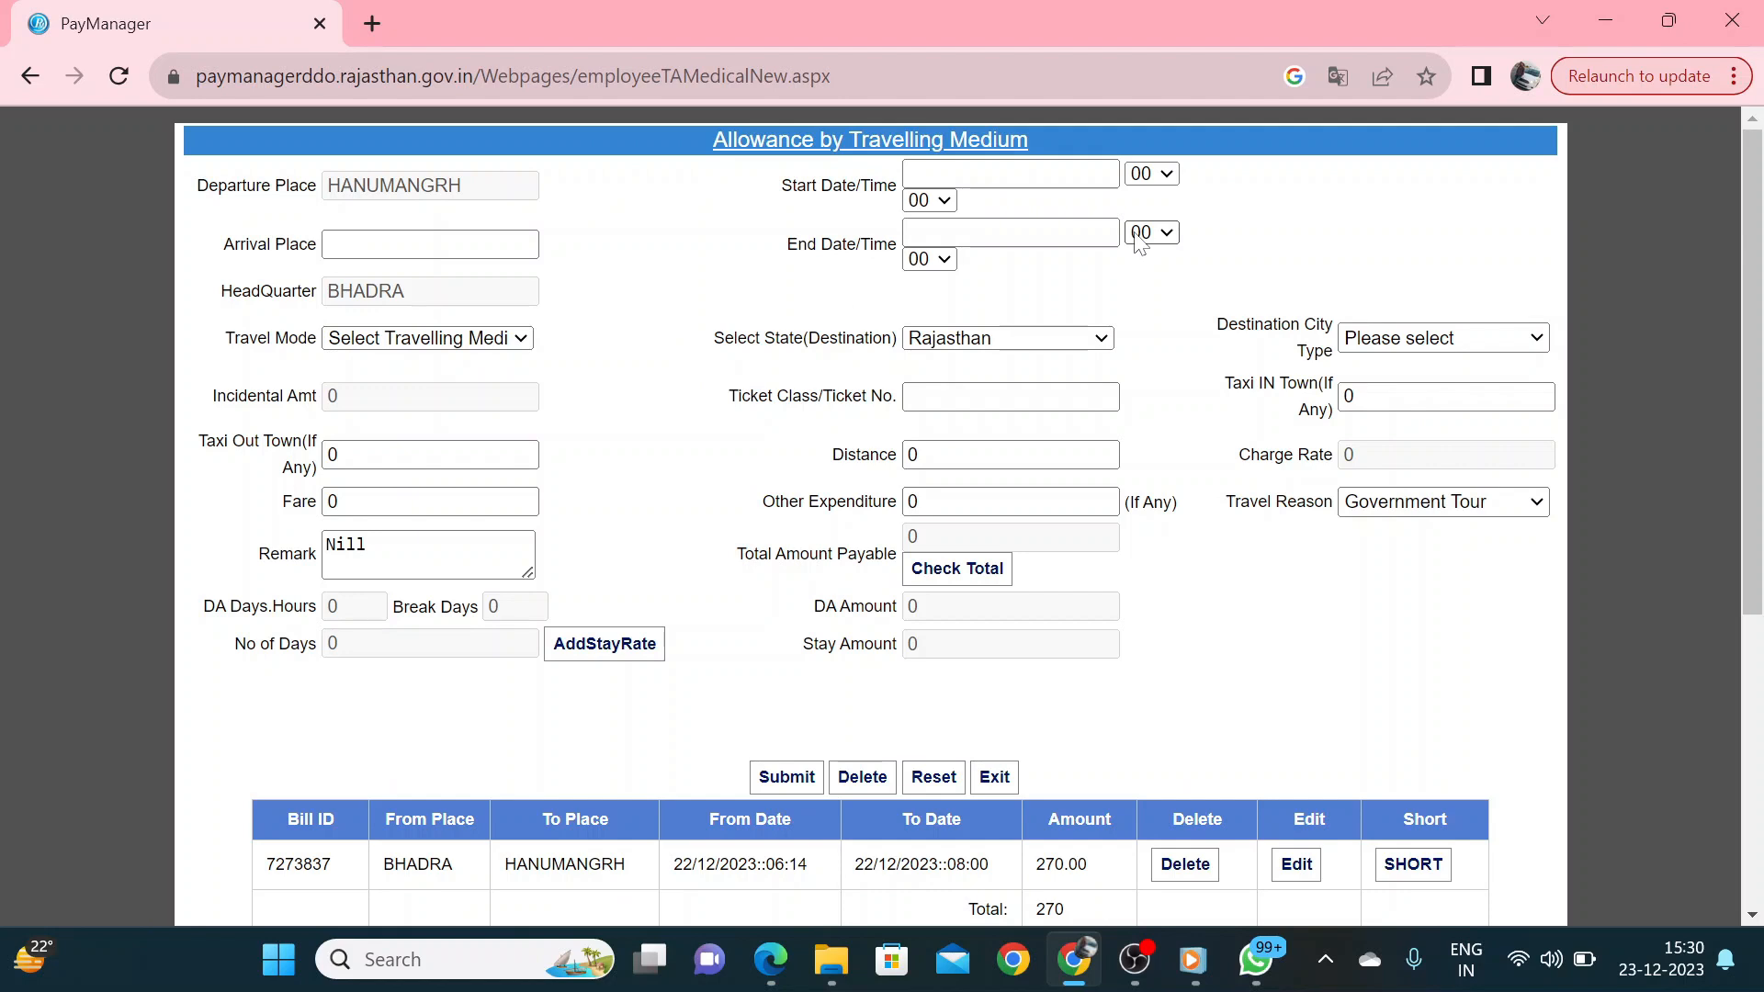
Set the return journey's start to 22/12/2023 with hour 19 and enter BHADRA as the arrival place
click(1012, 174)
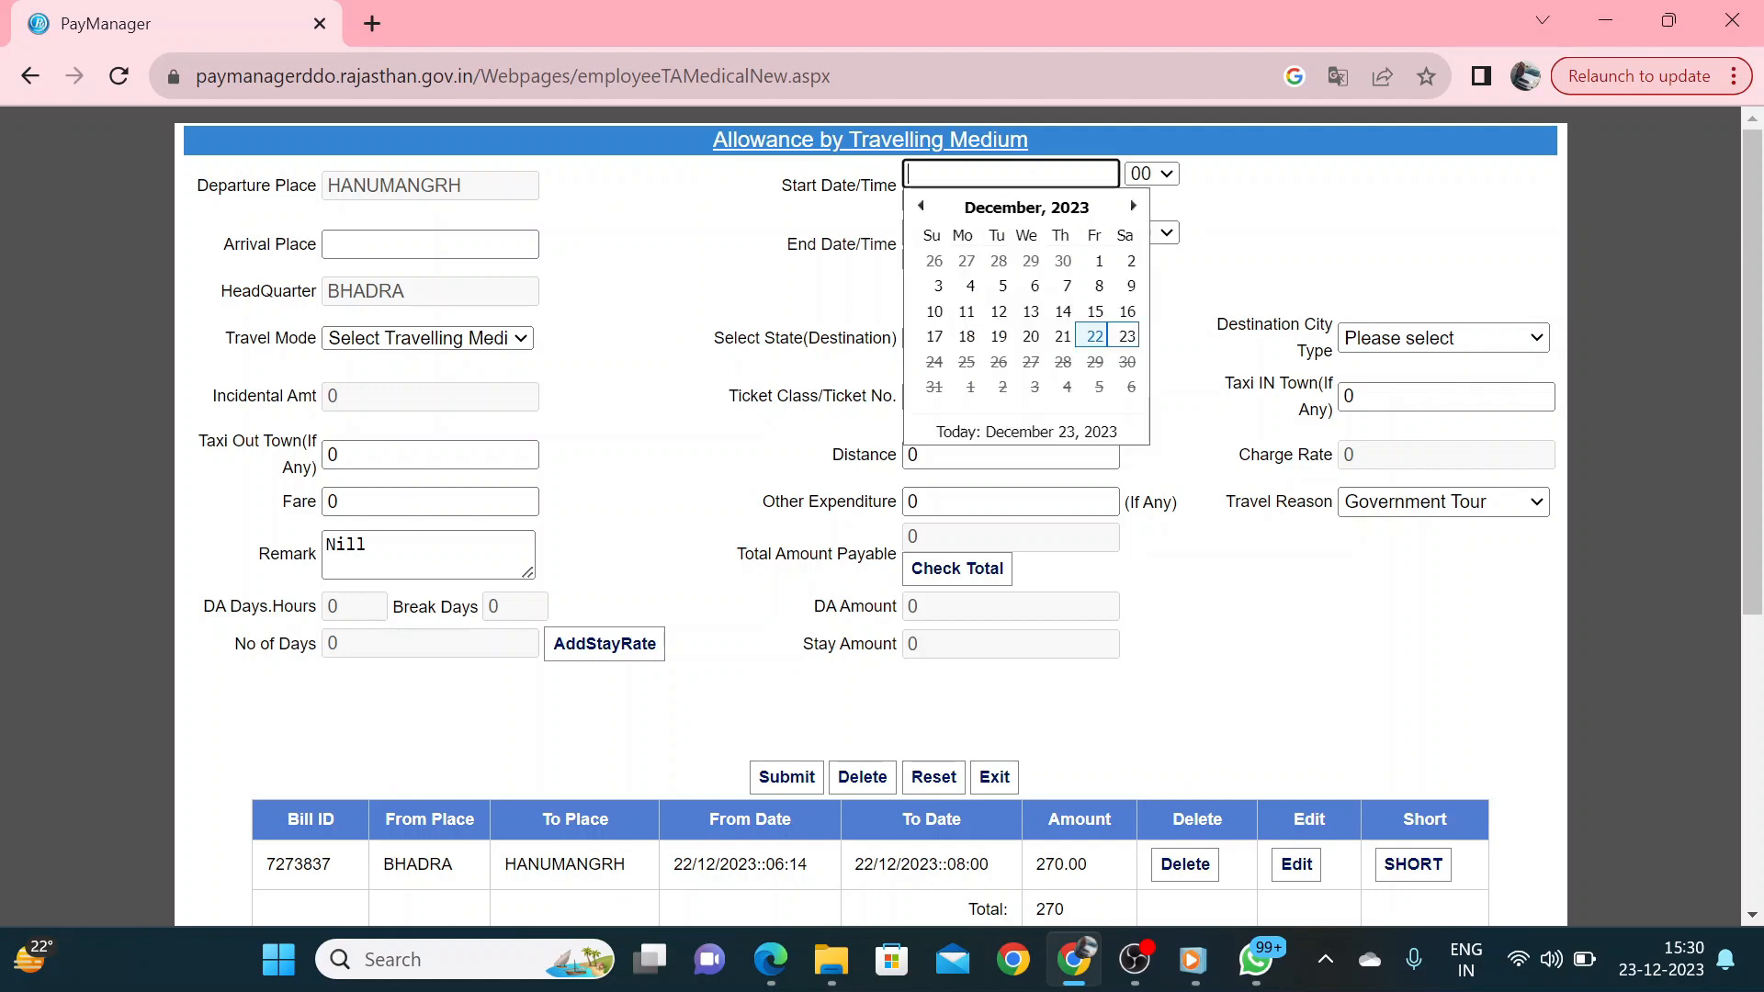
click(1095, 336)
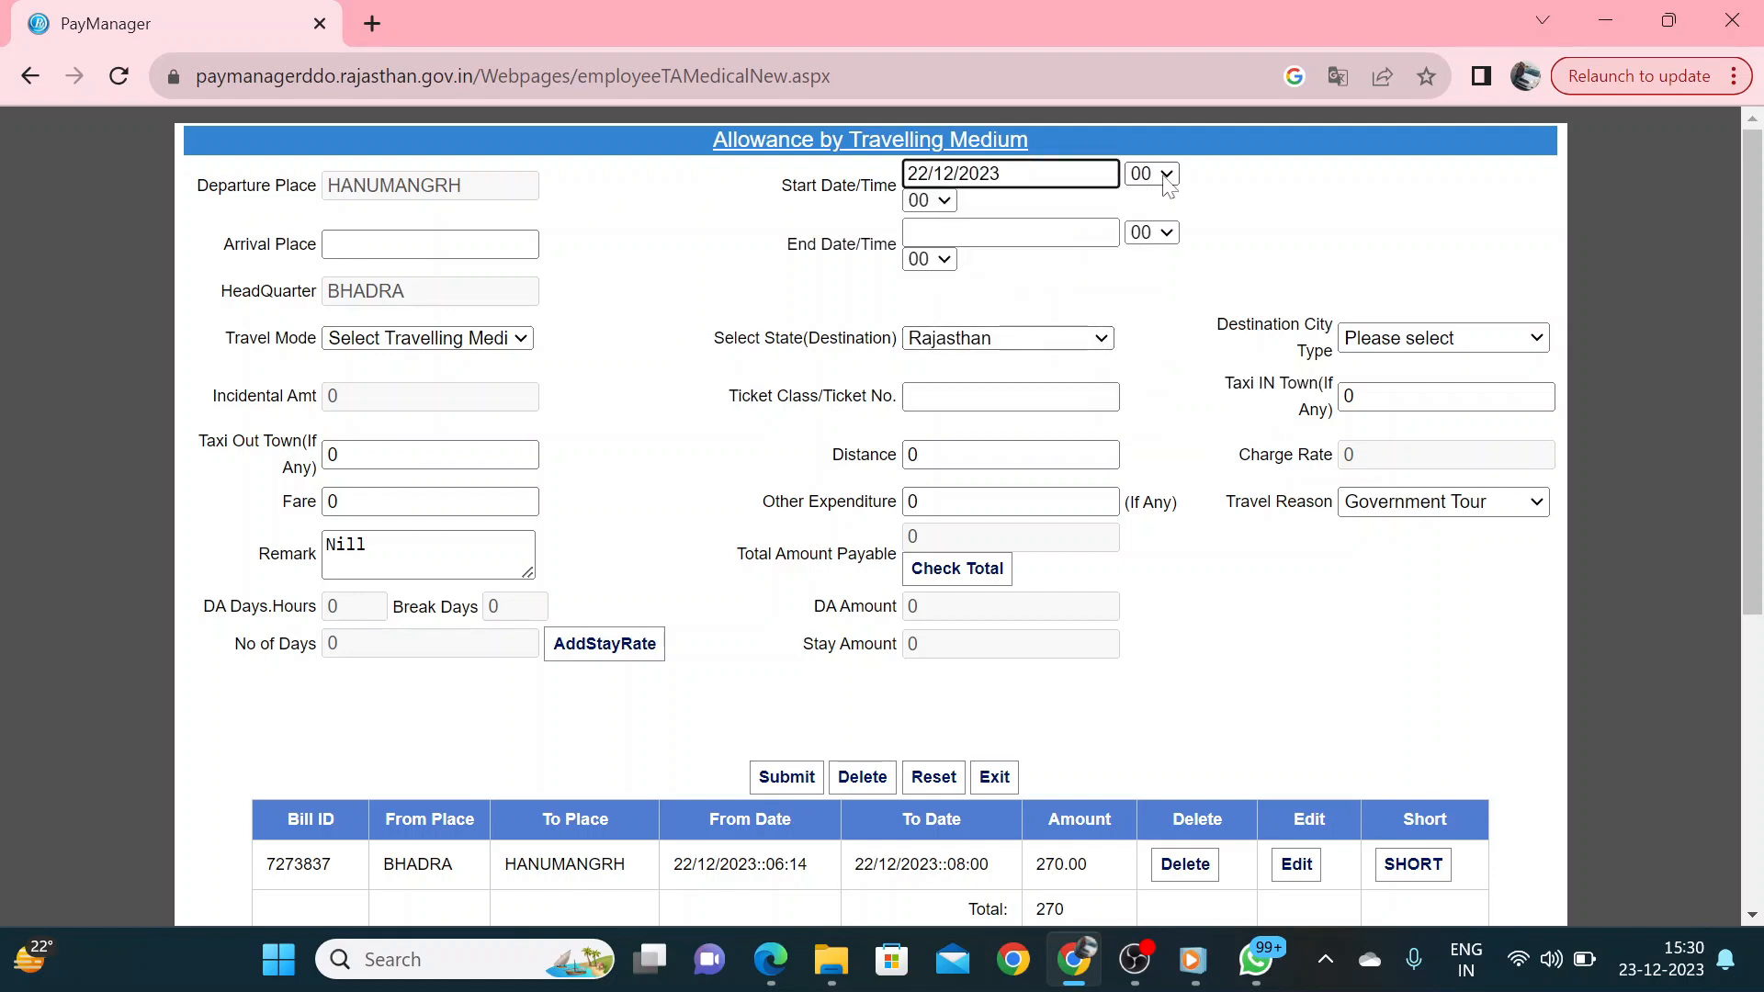
click(1165, 174)
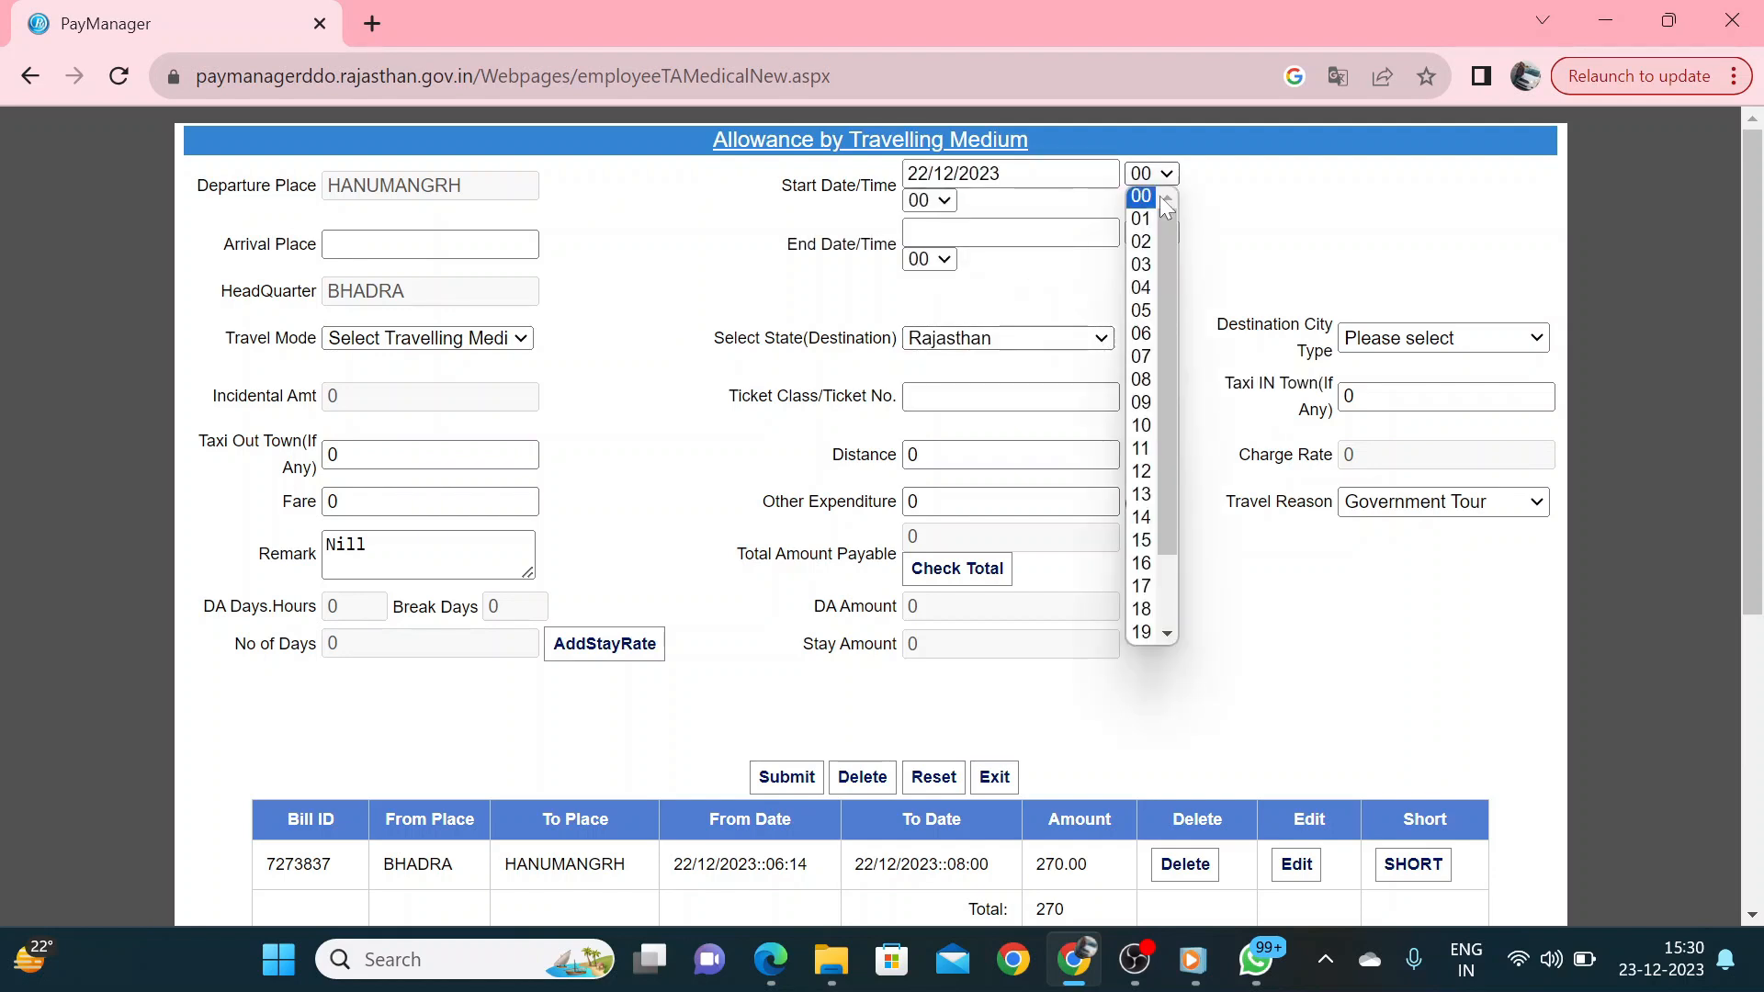
click(1141, 632)
click(459, 242)
text(BHADRA)
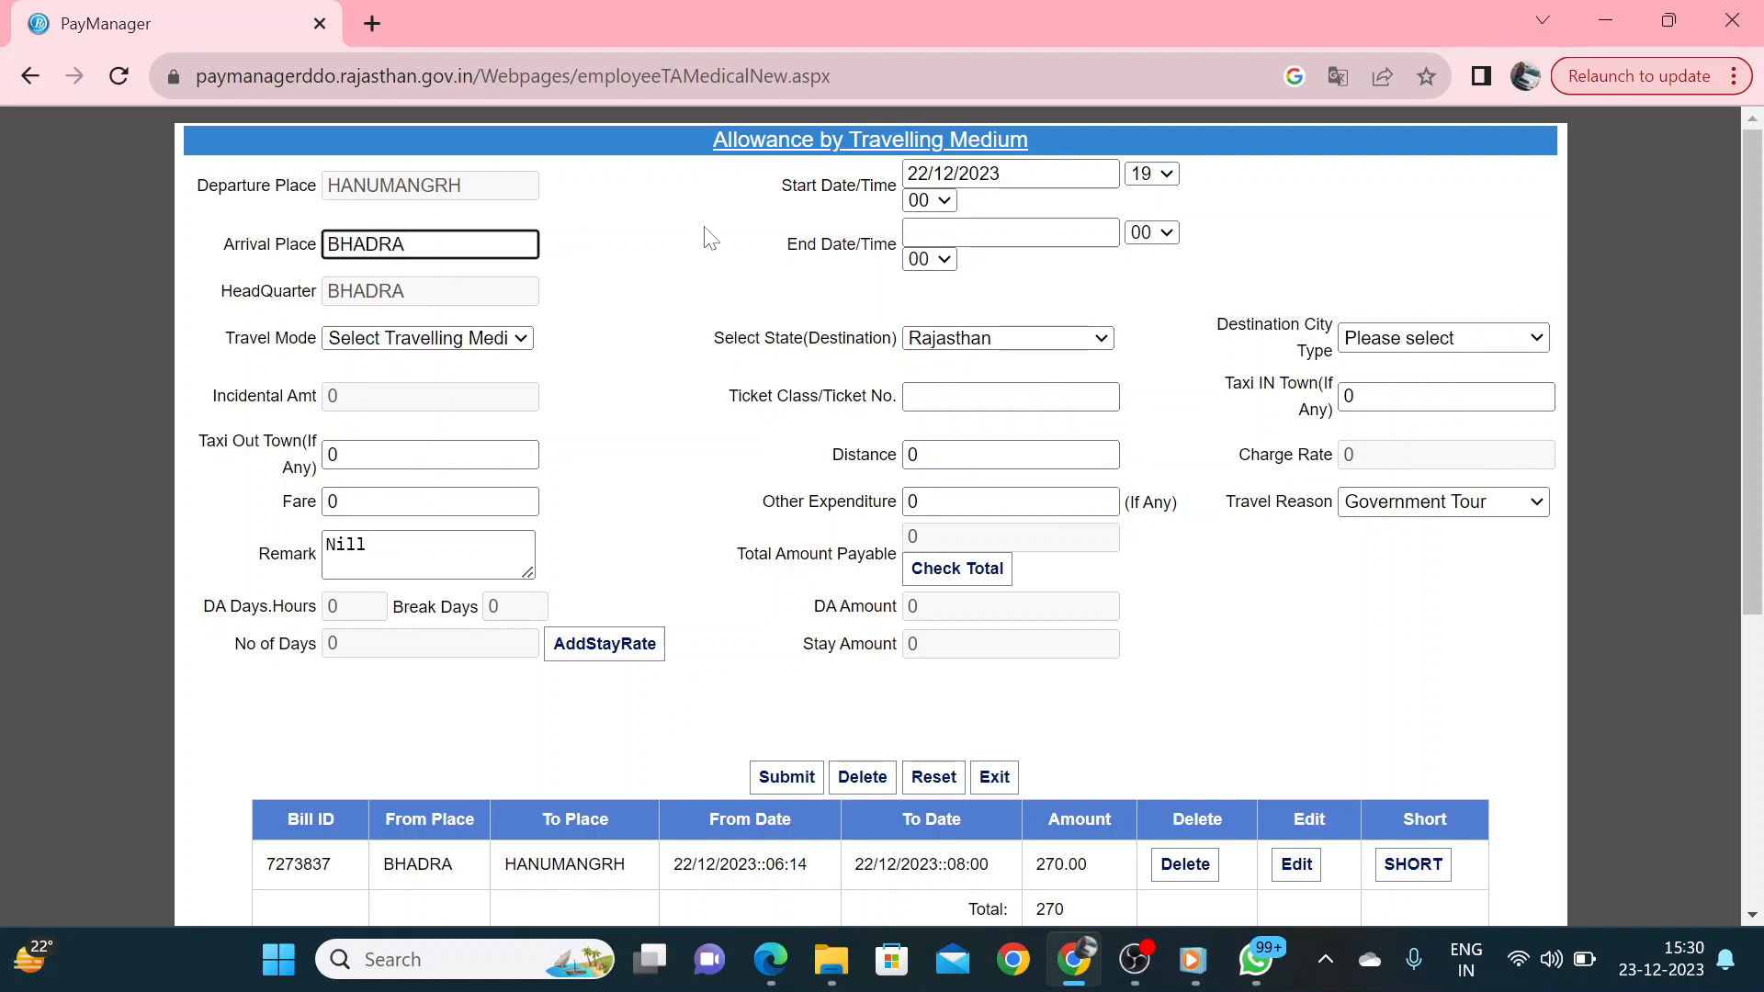
Set the return journey's end date to 22/12/2023 with hour 22
click(974, 234)
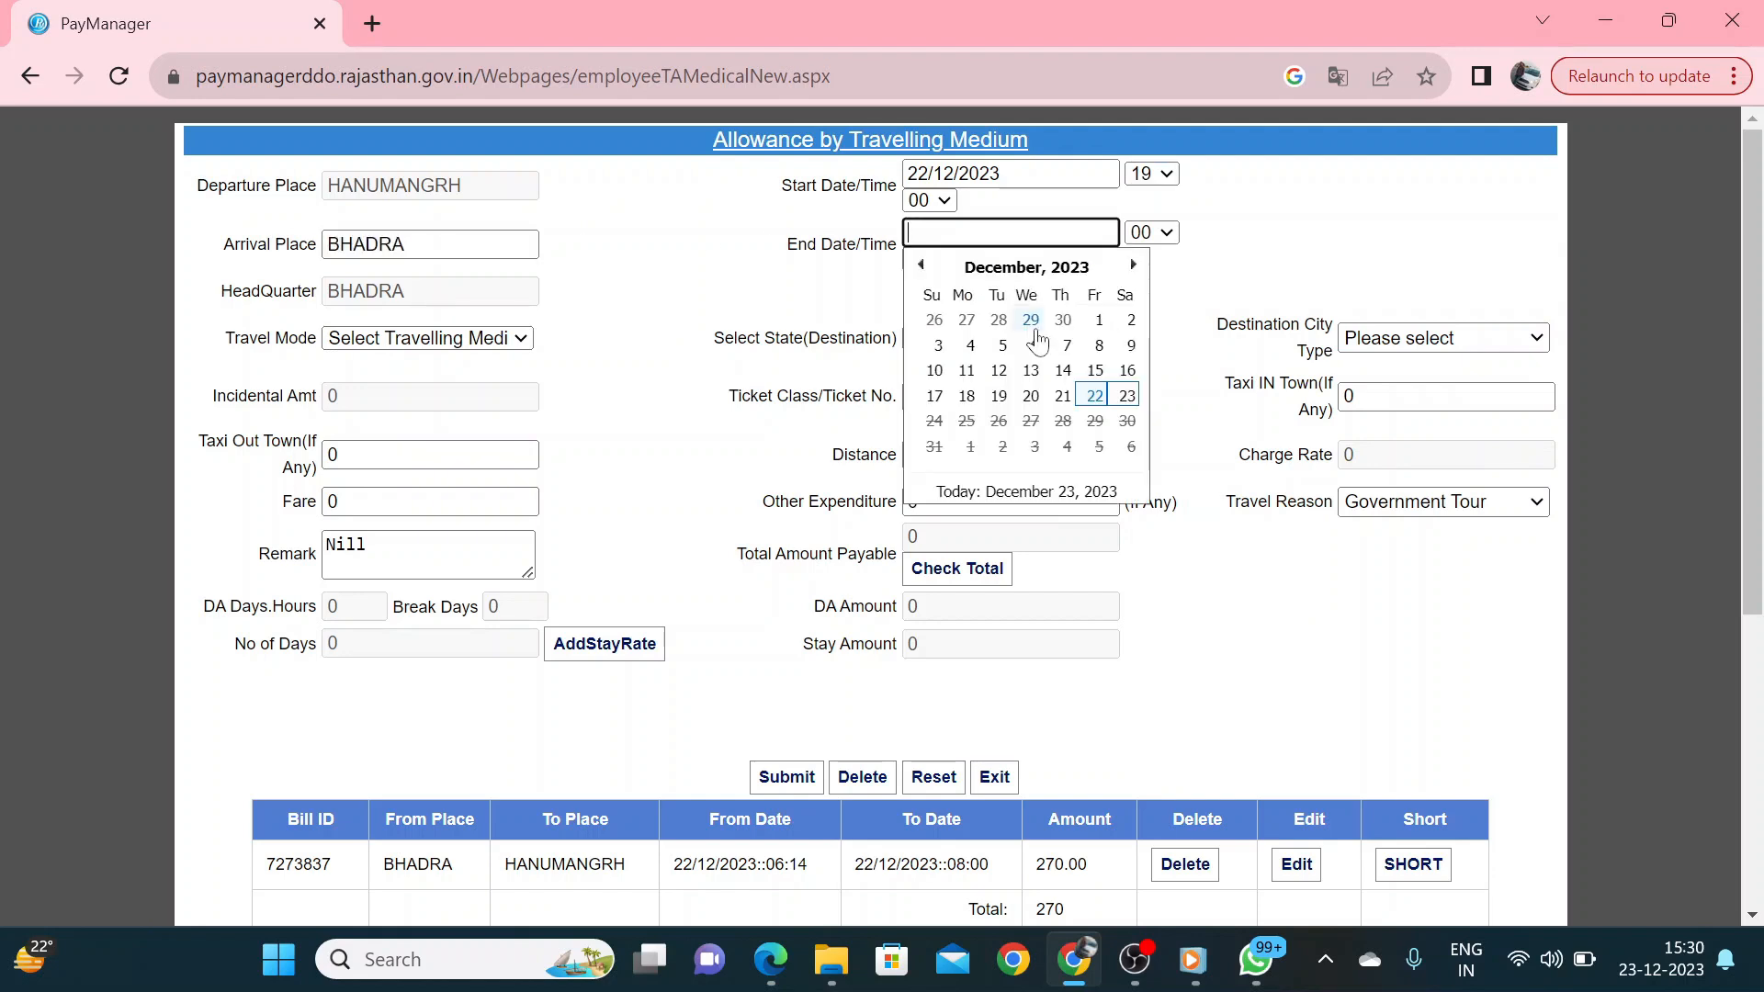
click(1094, 396)
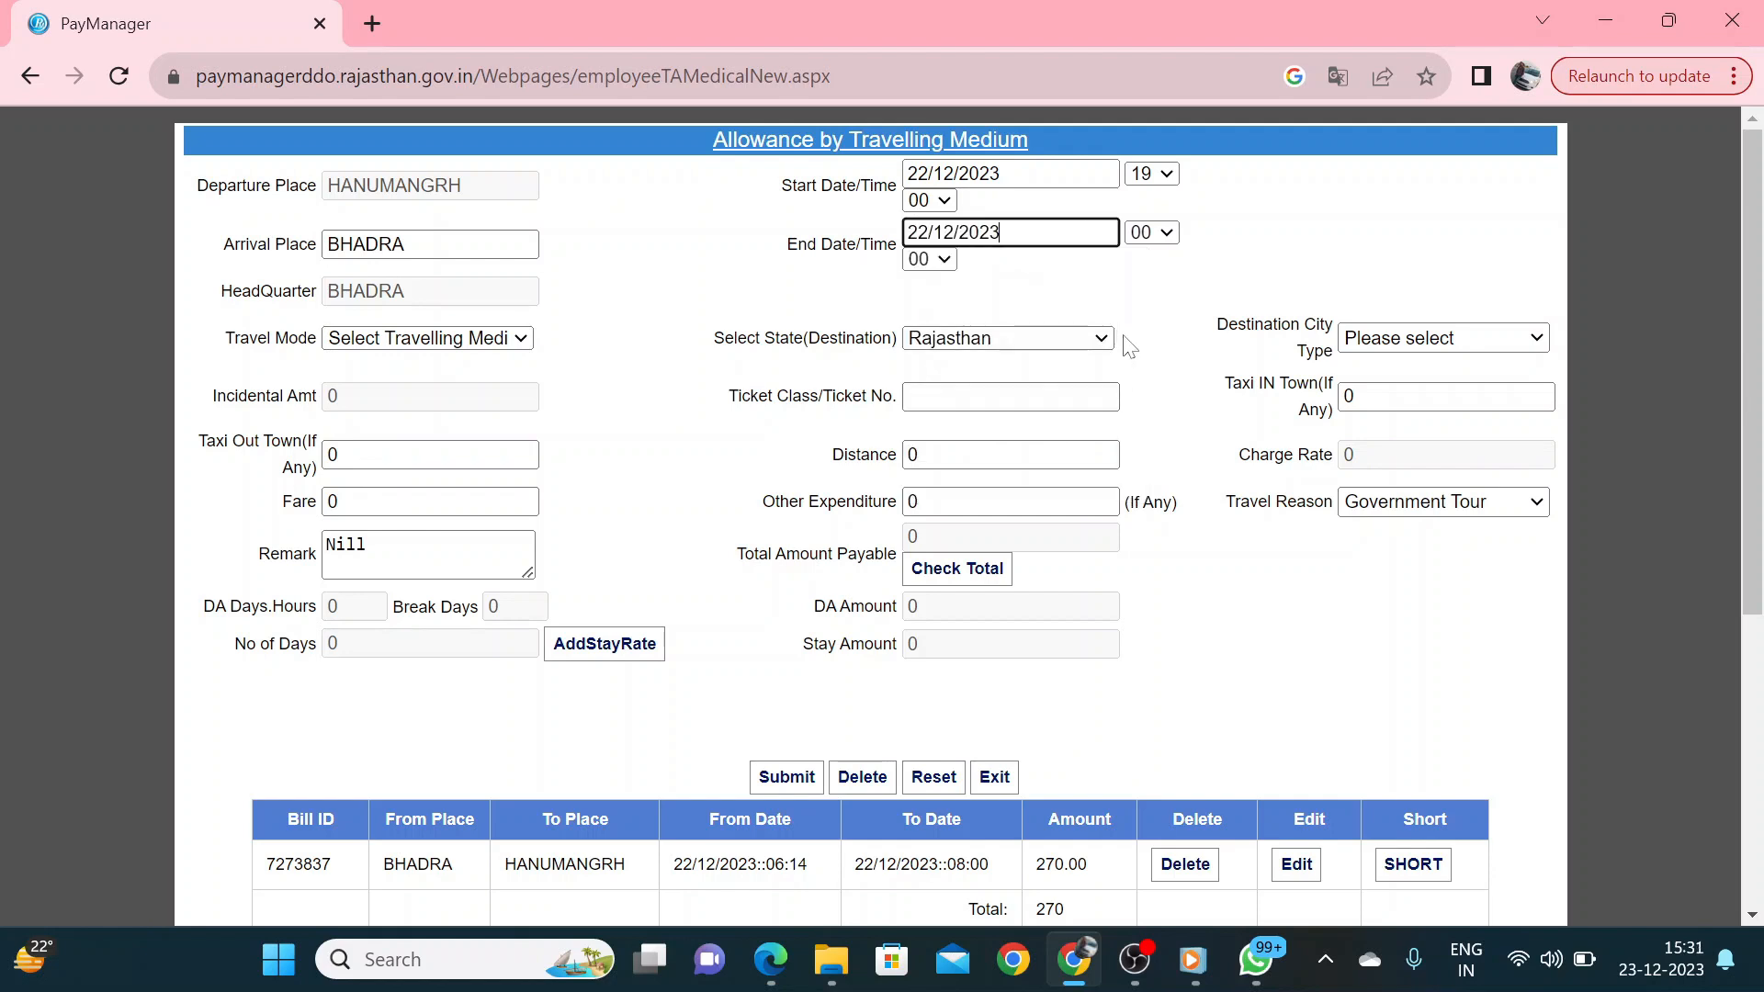
click(1165, 232)
drag(1168, 611, 1163, 679)
click(1142, 670)
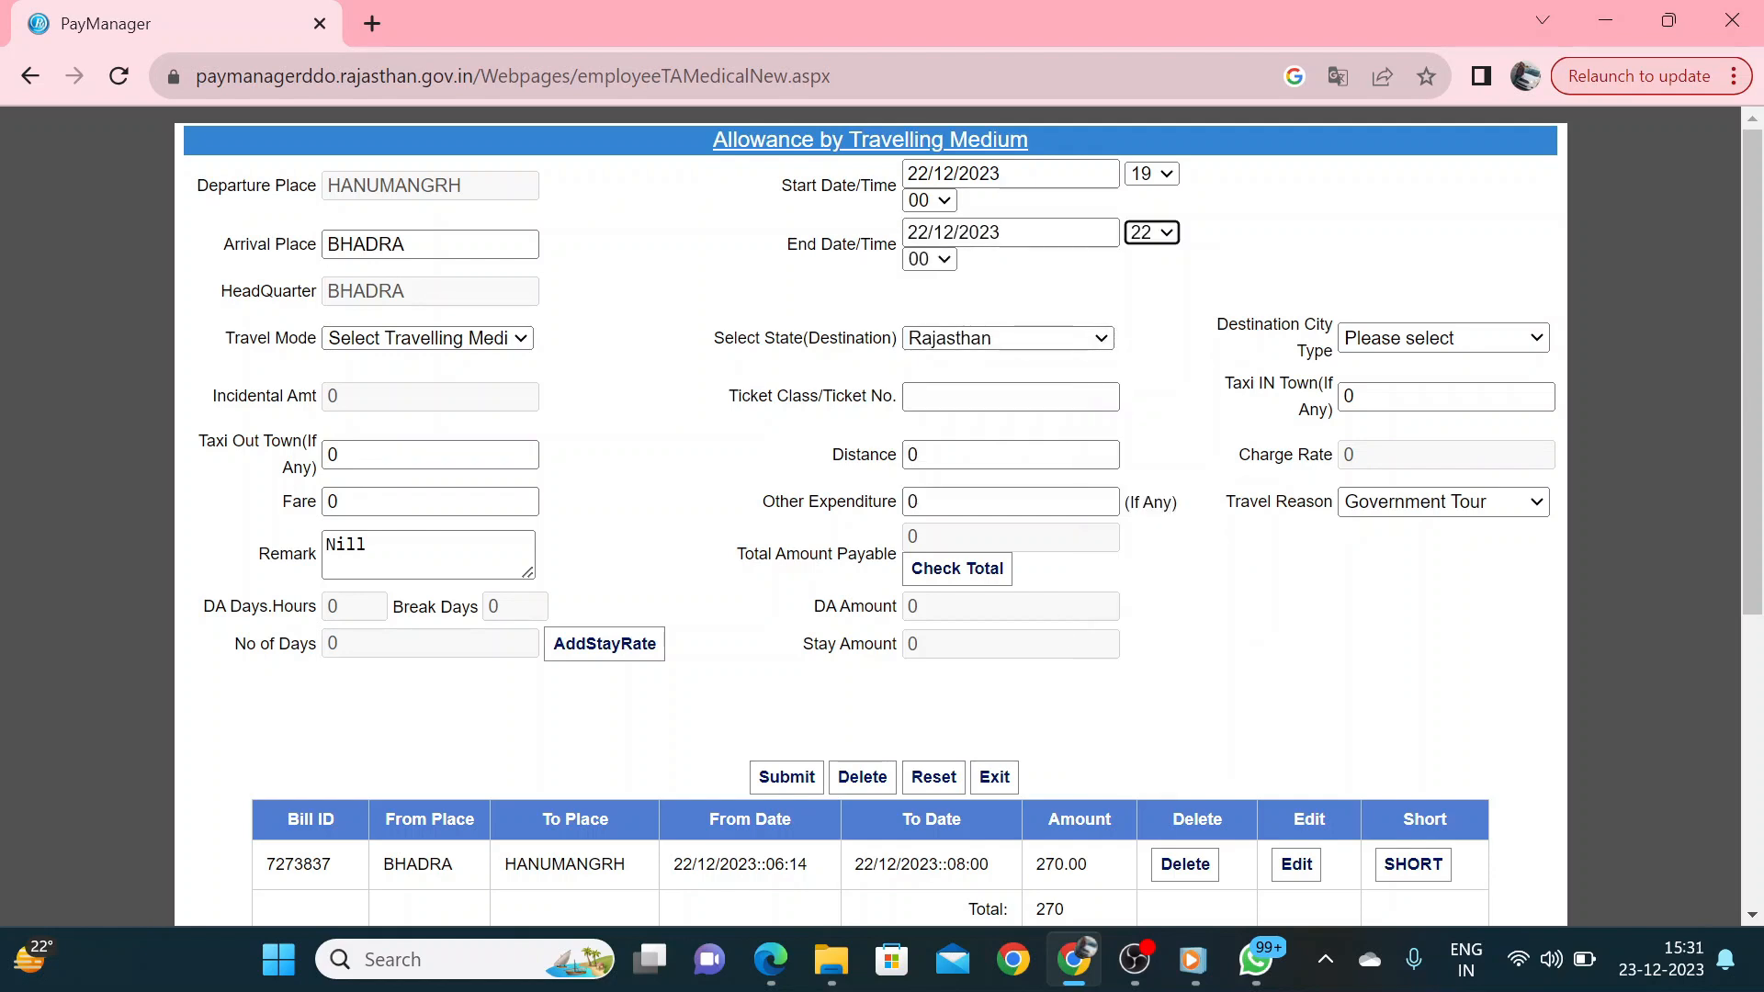
Set the return journey's travel mode to Bus and its destination city type to Other Place In State
click(521, 338)
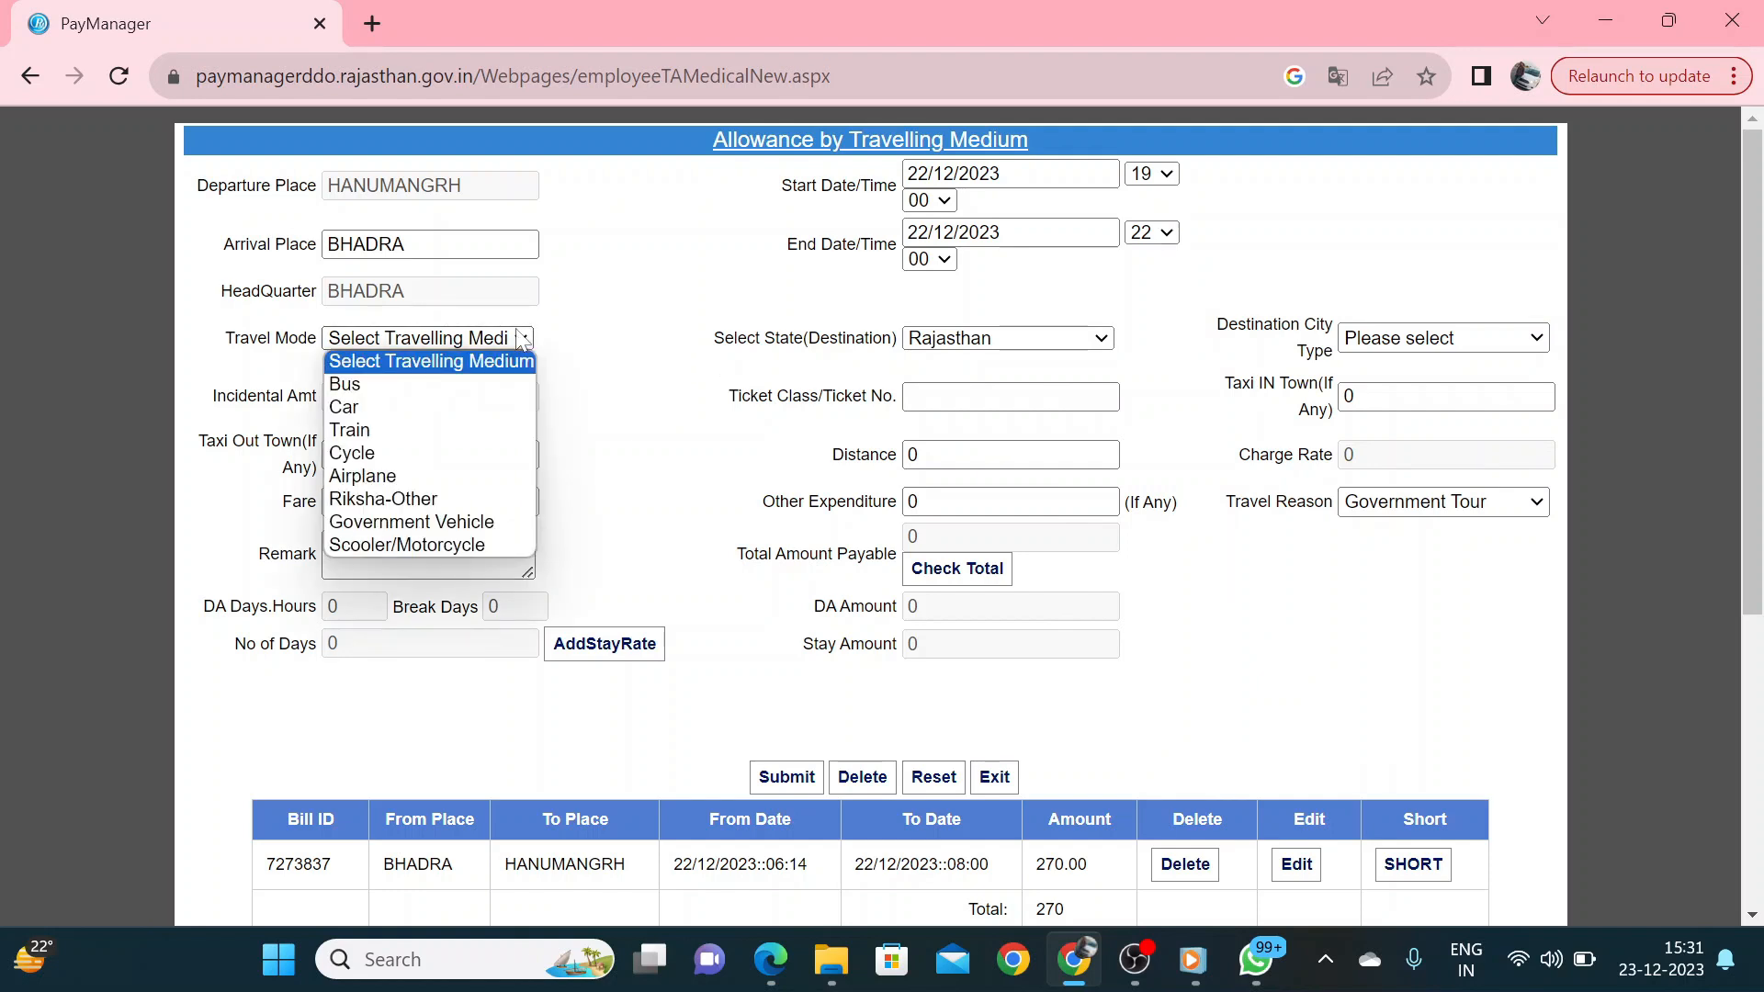
click(370, 386)
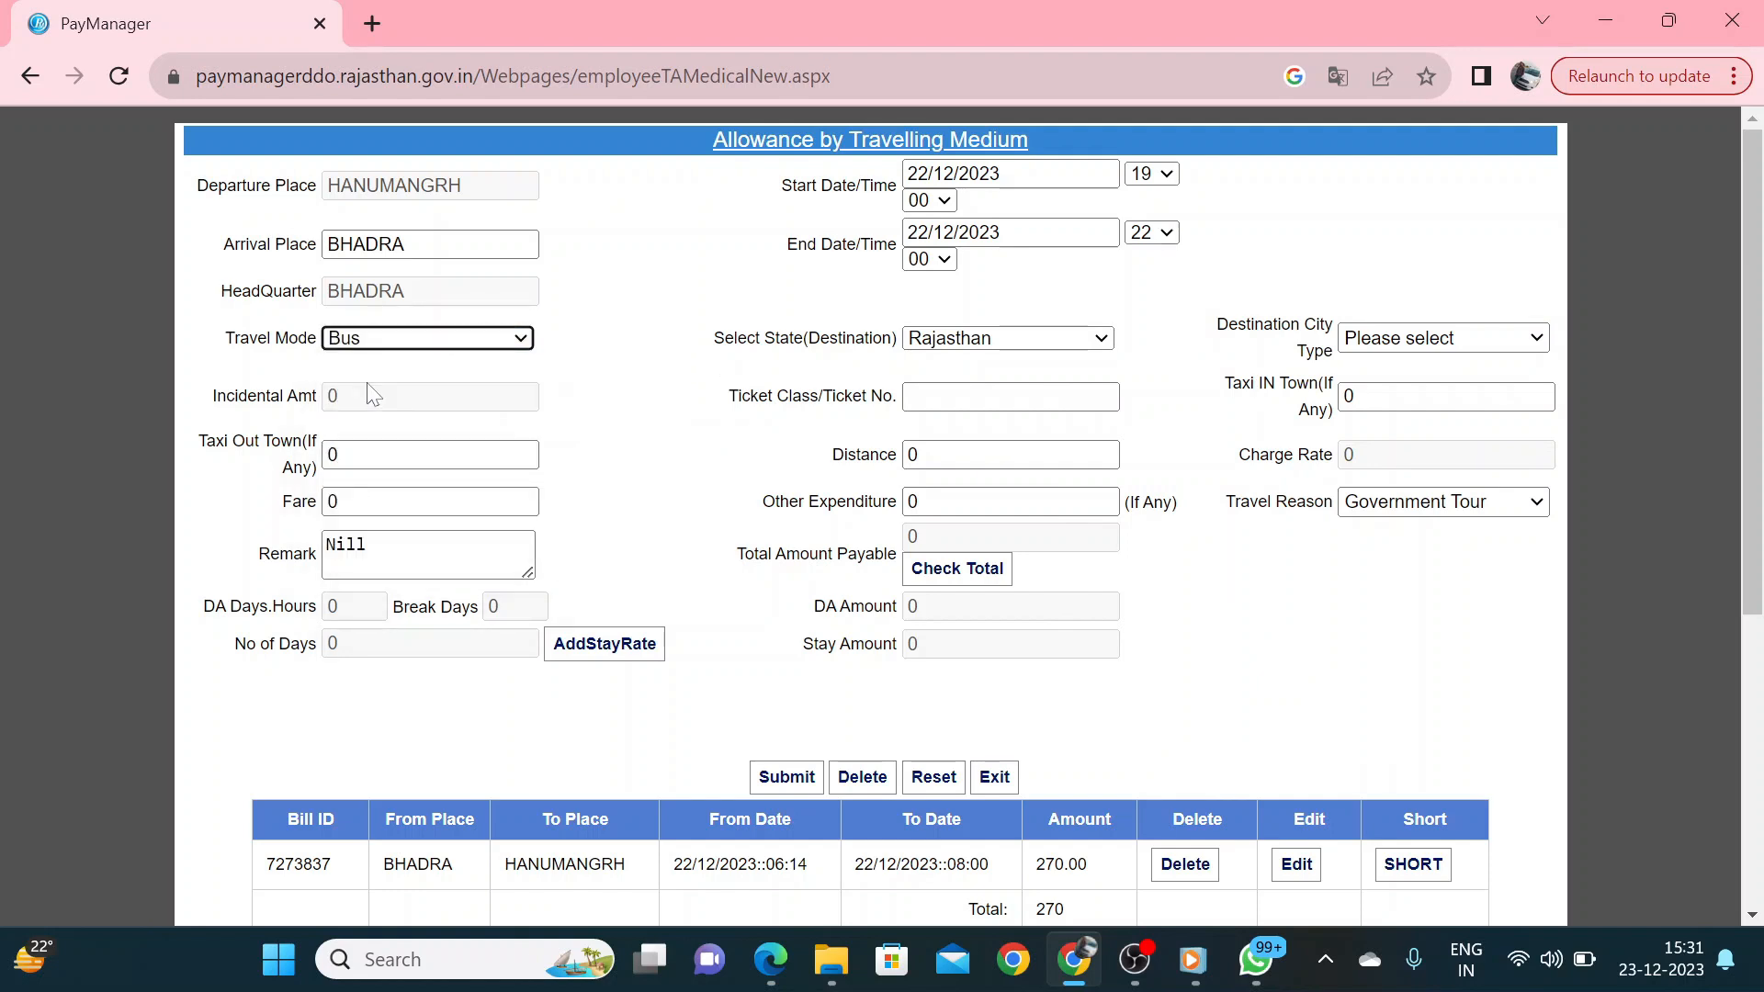
click(1435, 347)
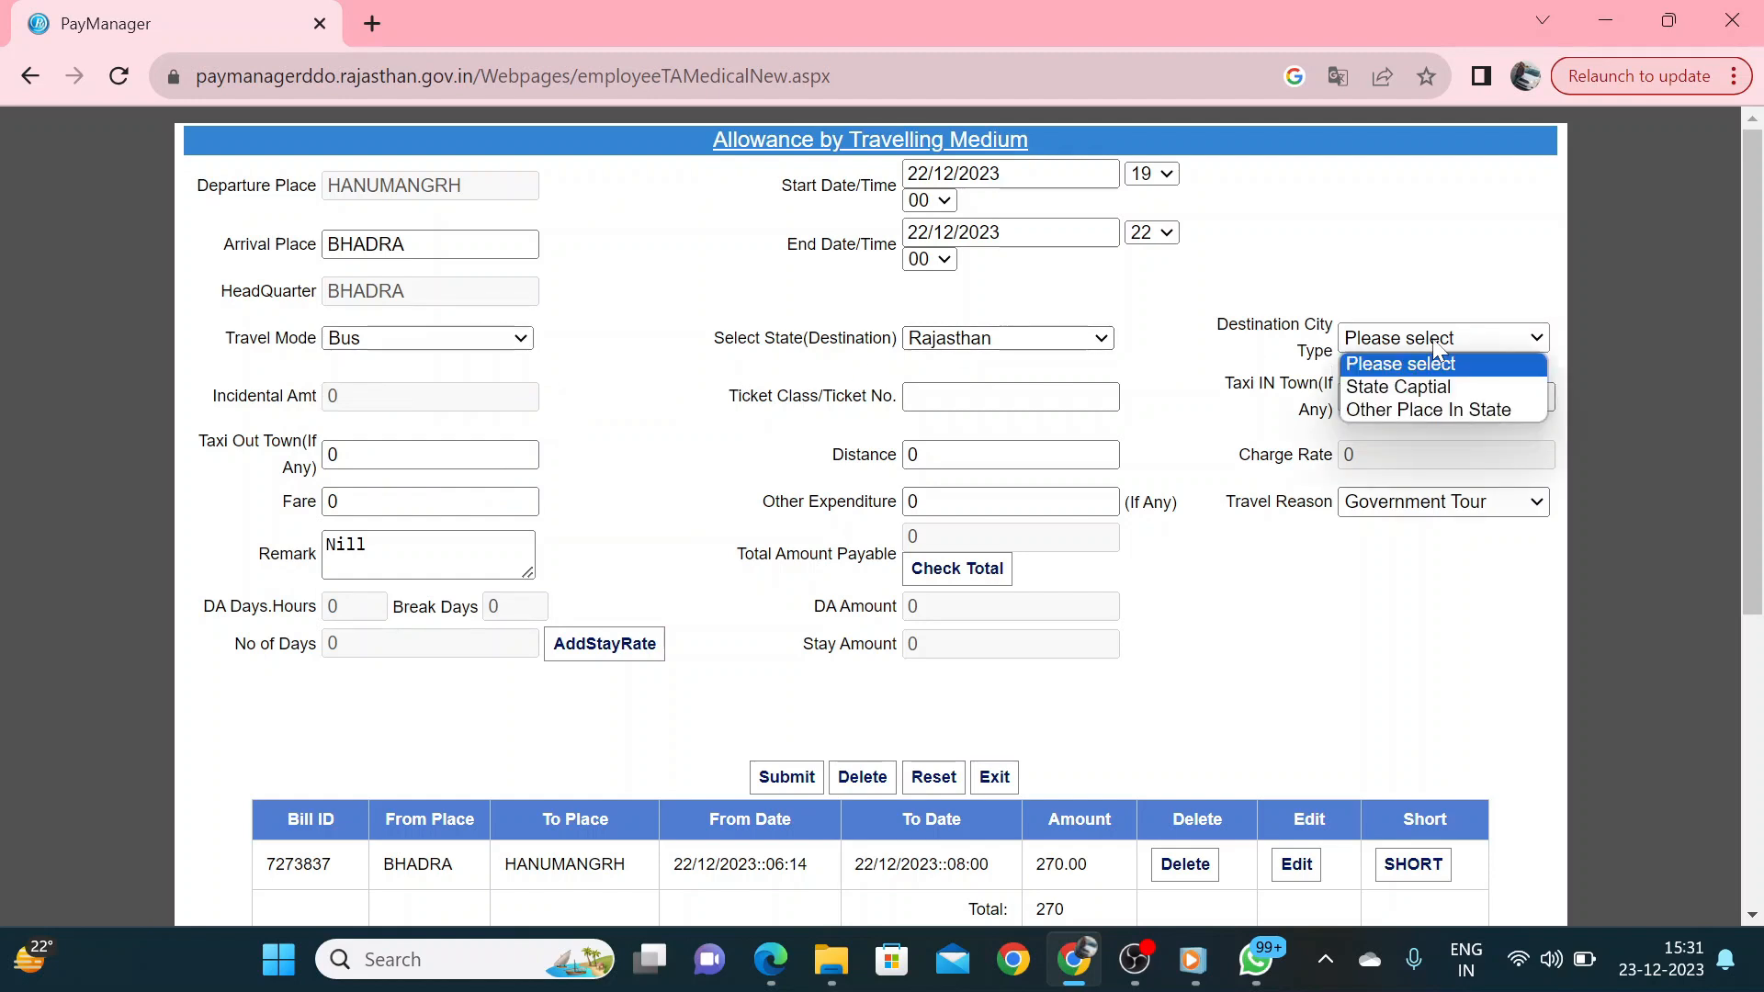
click(1446, 402)
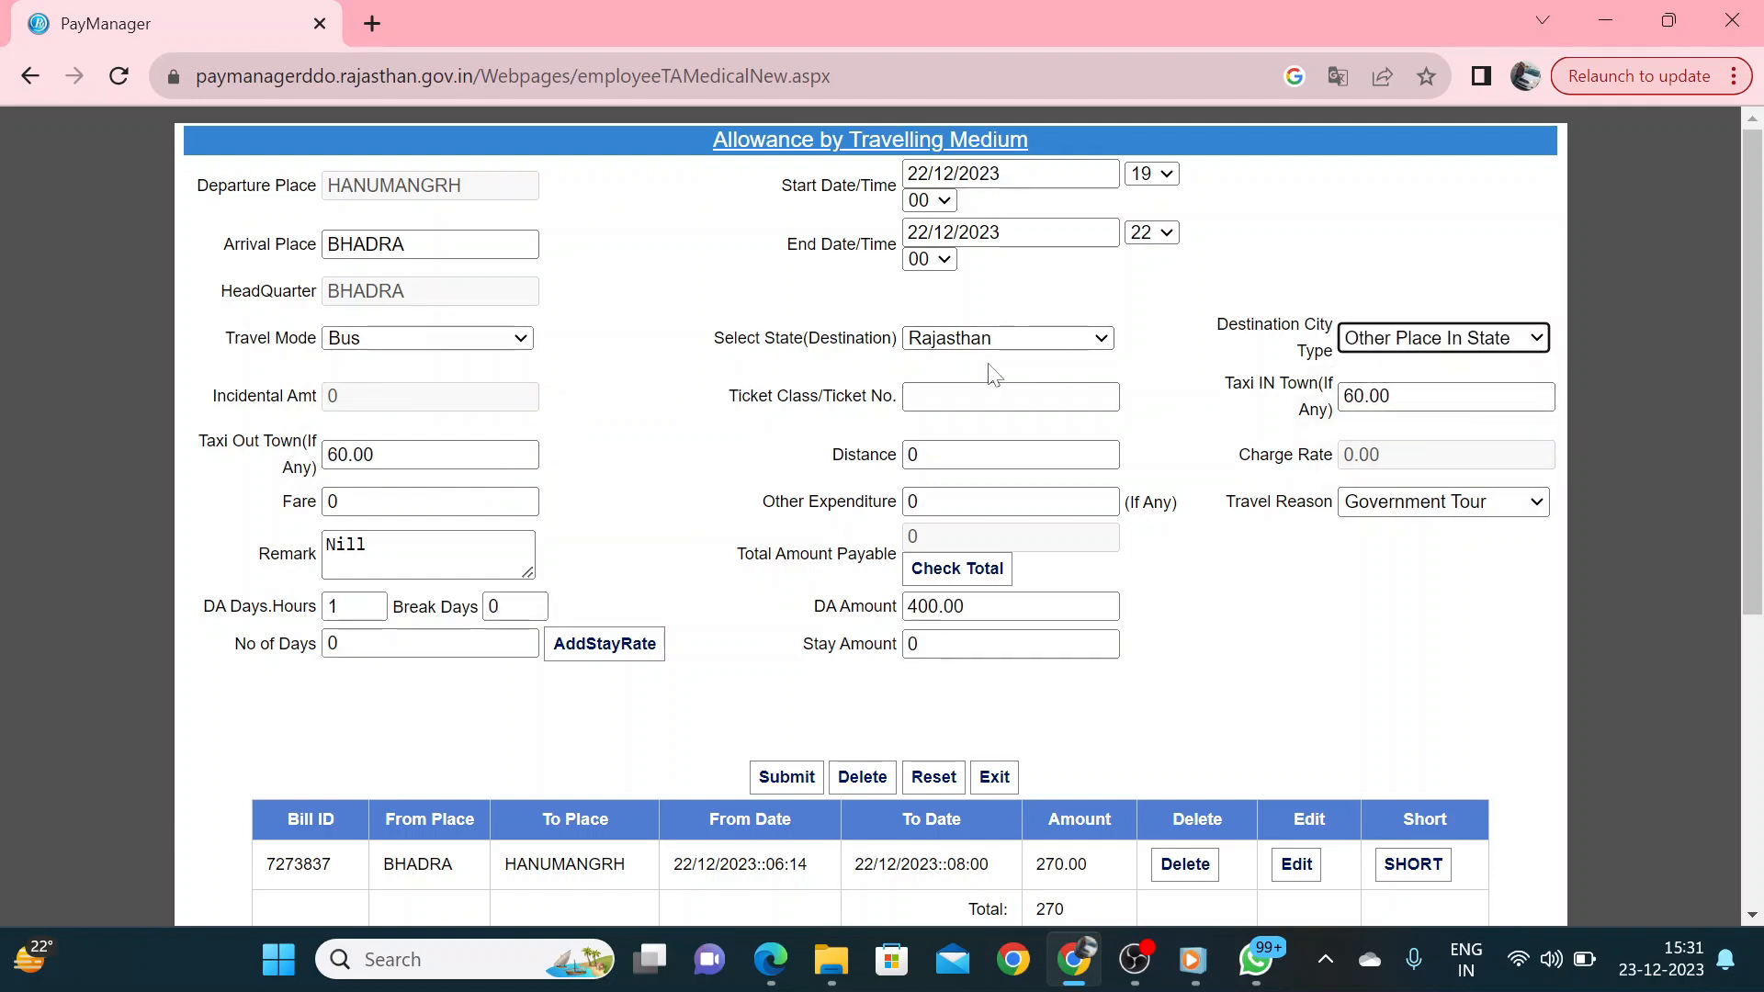
click(998, 397)
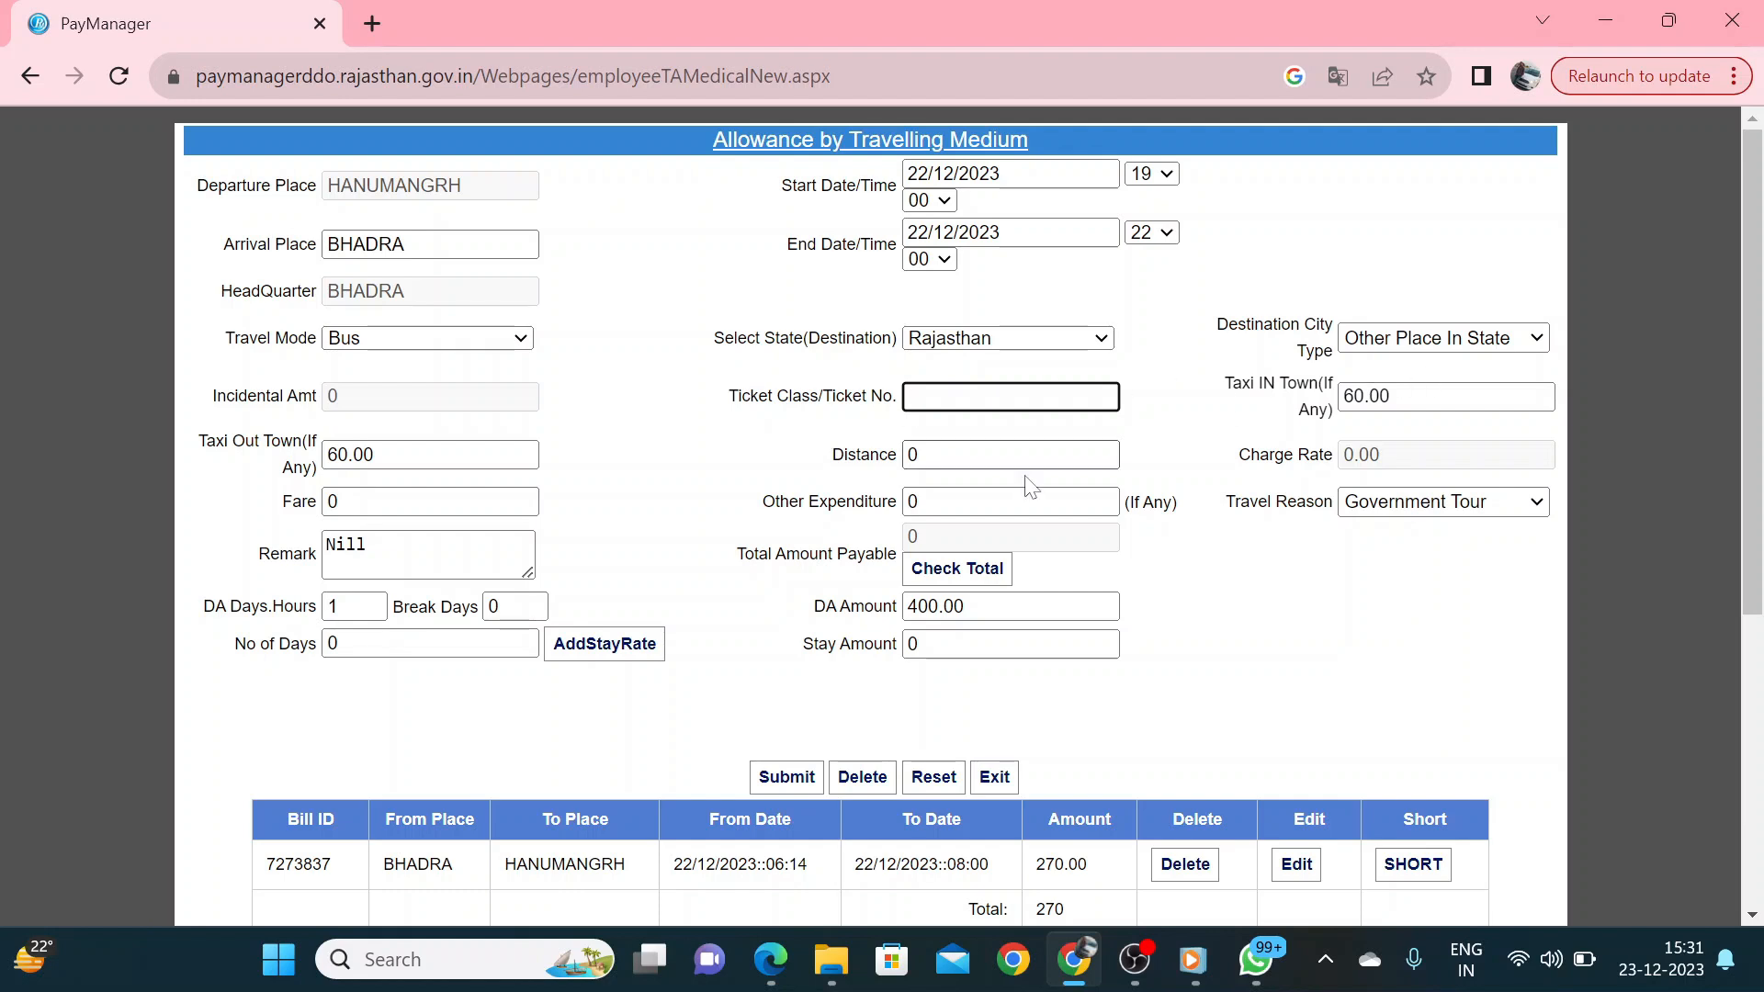
Fill in the return journey's distance as 134, fare as 150 and remark as CE OFFCIE WORK
click(946, 455)
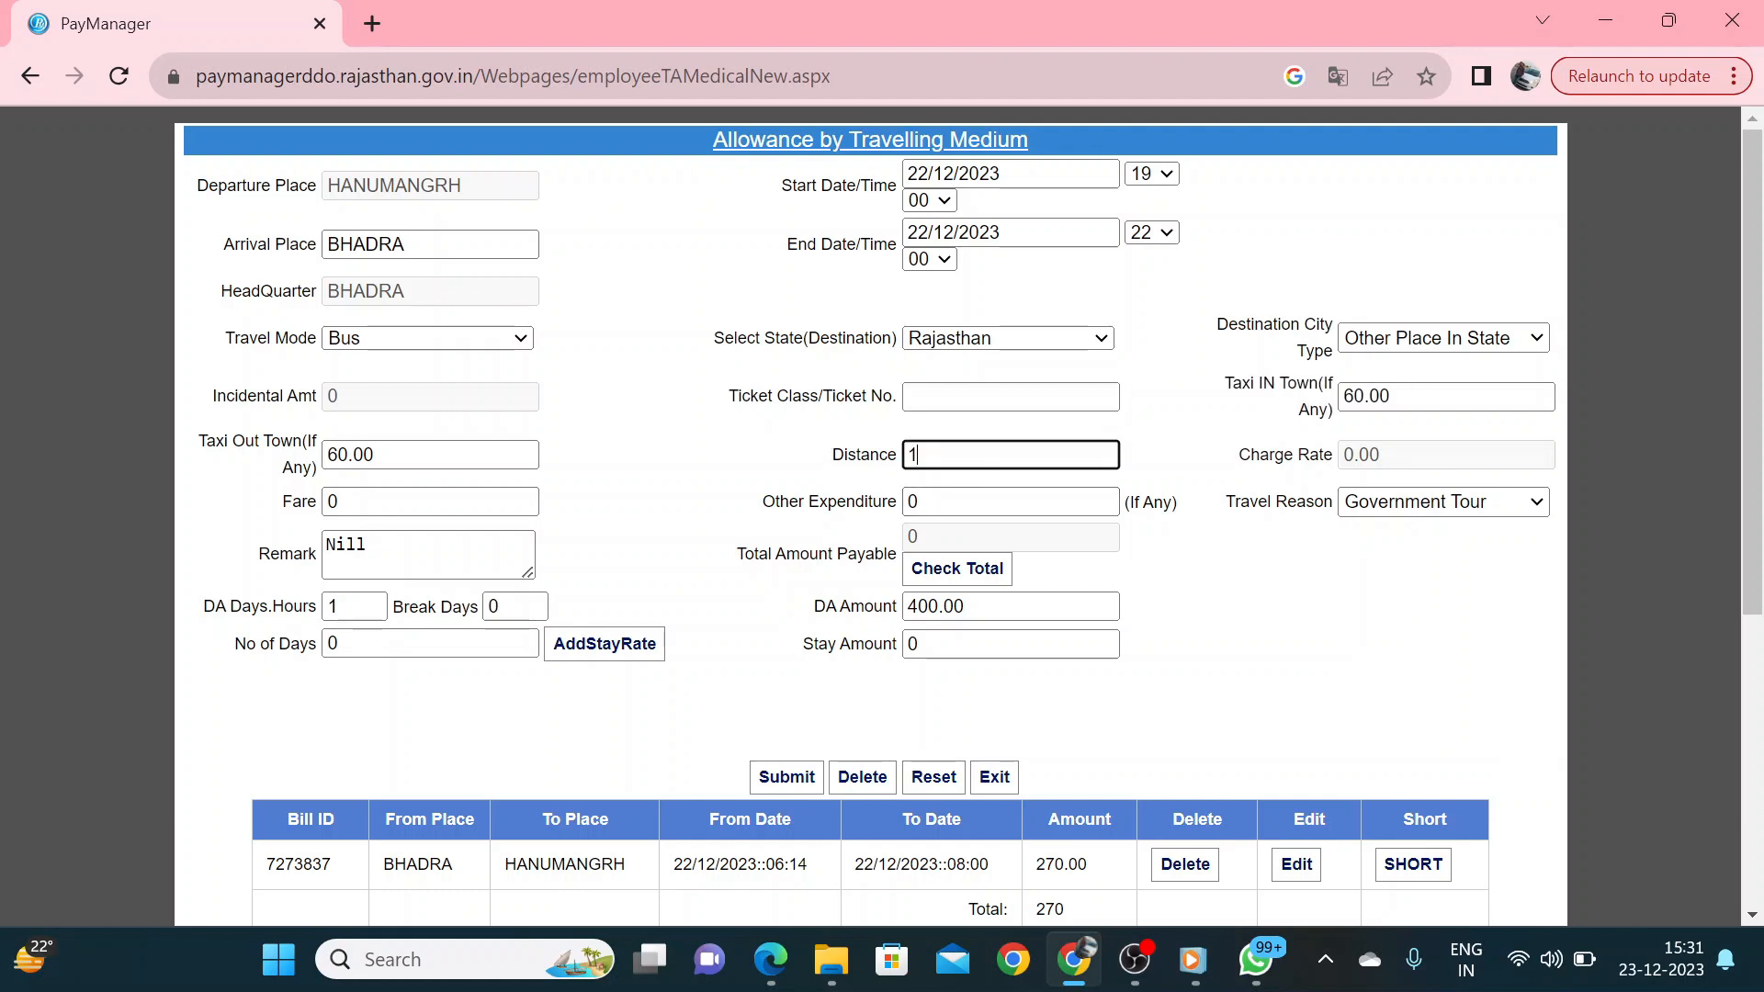
drag(367, 503, 184, 514)
text(150)
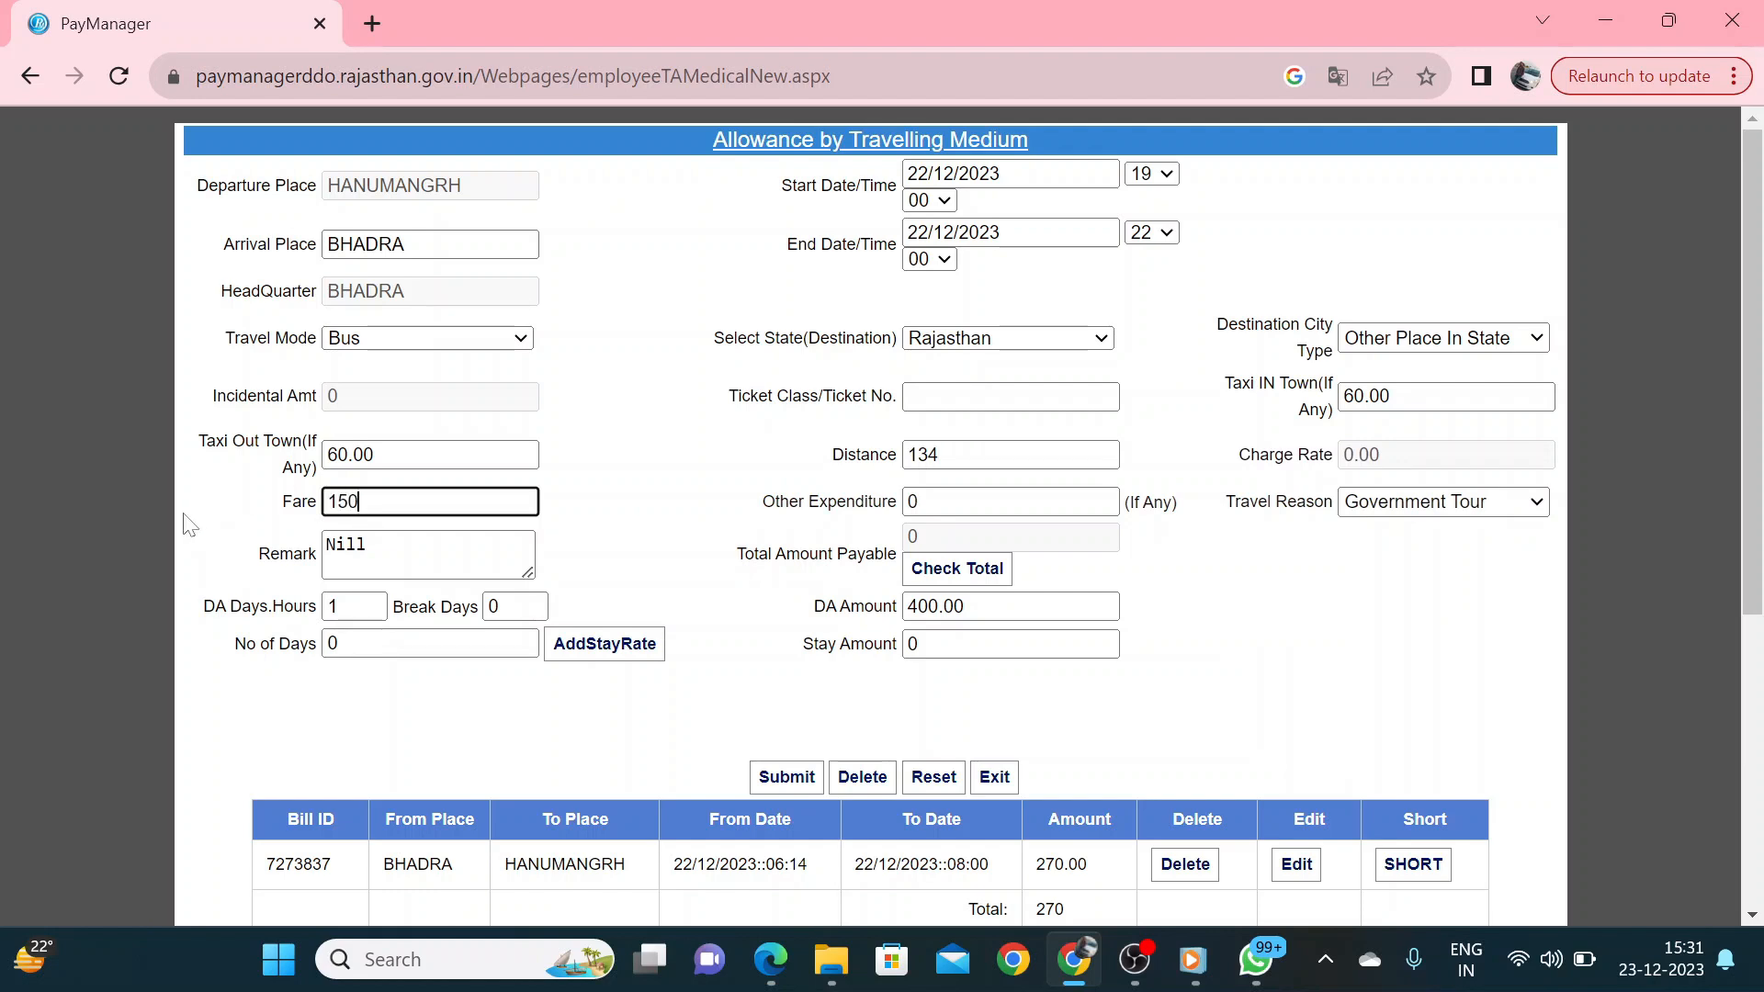
key(Tab)
text(qE OFFCIE)
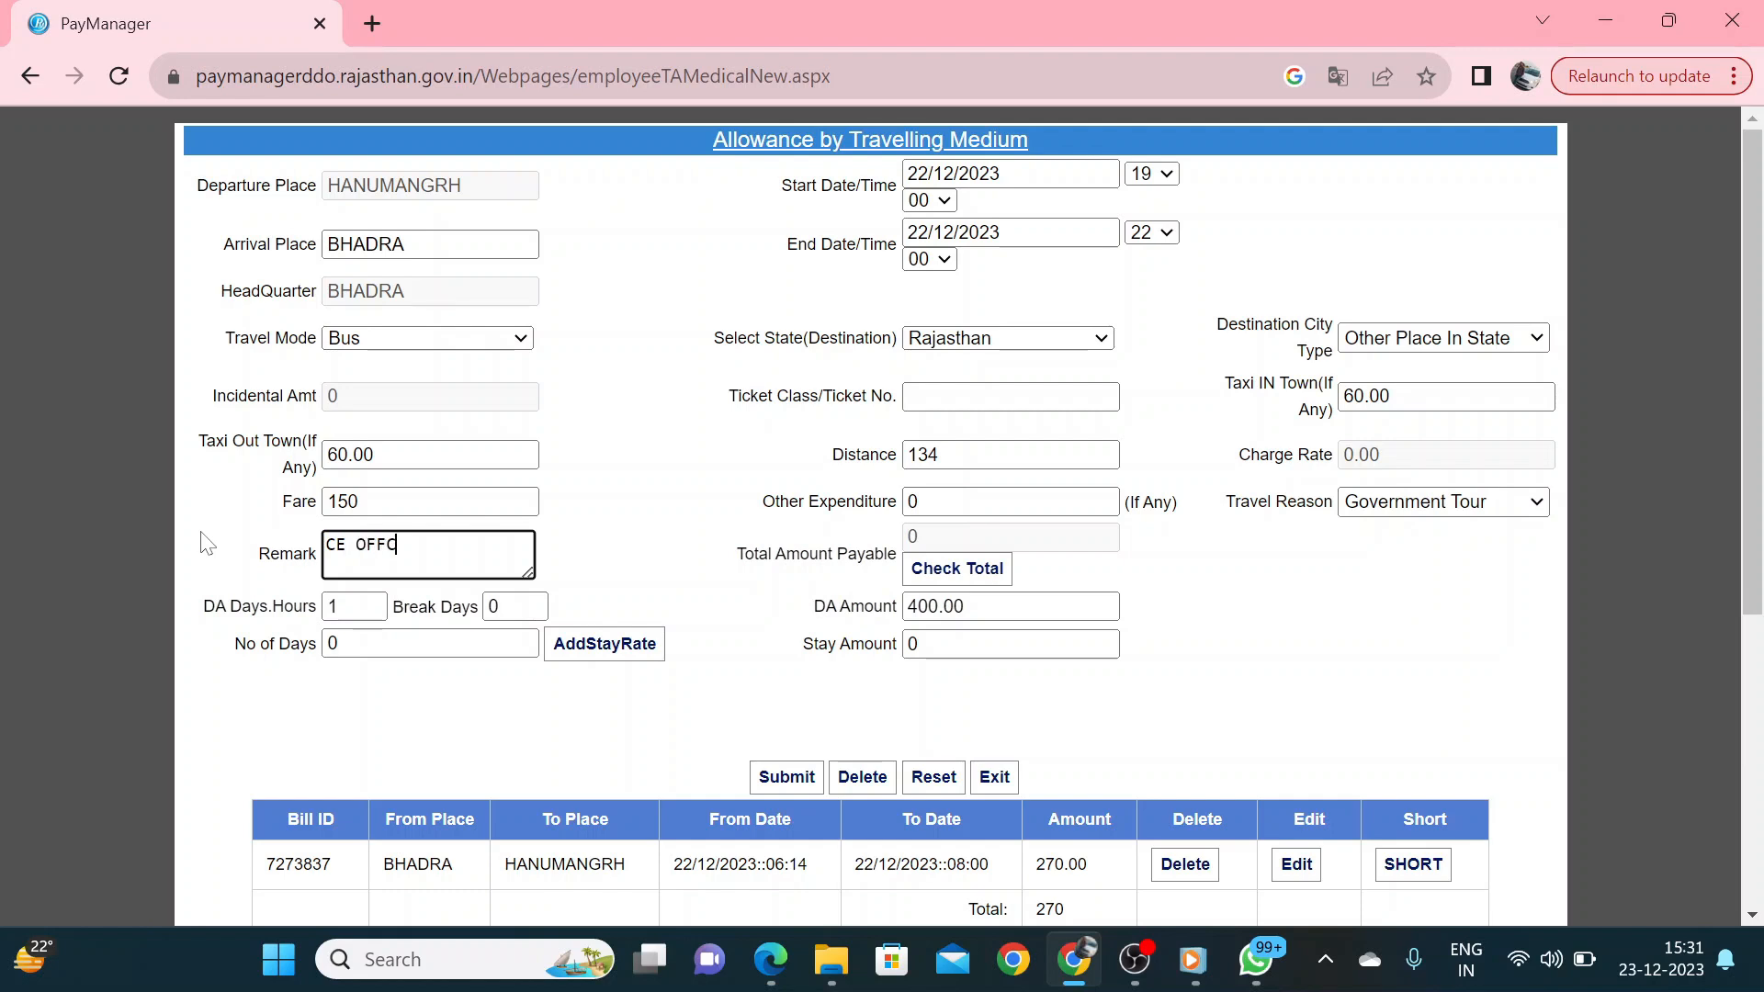
text( WORK)
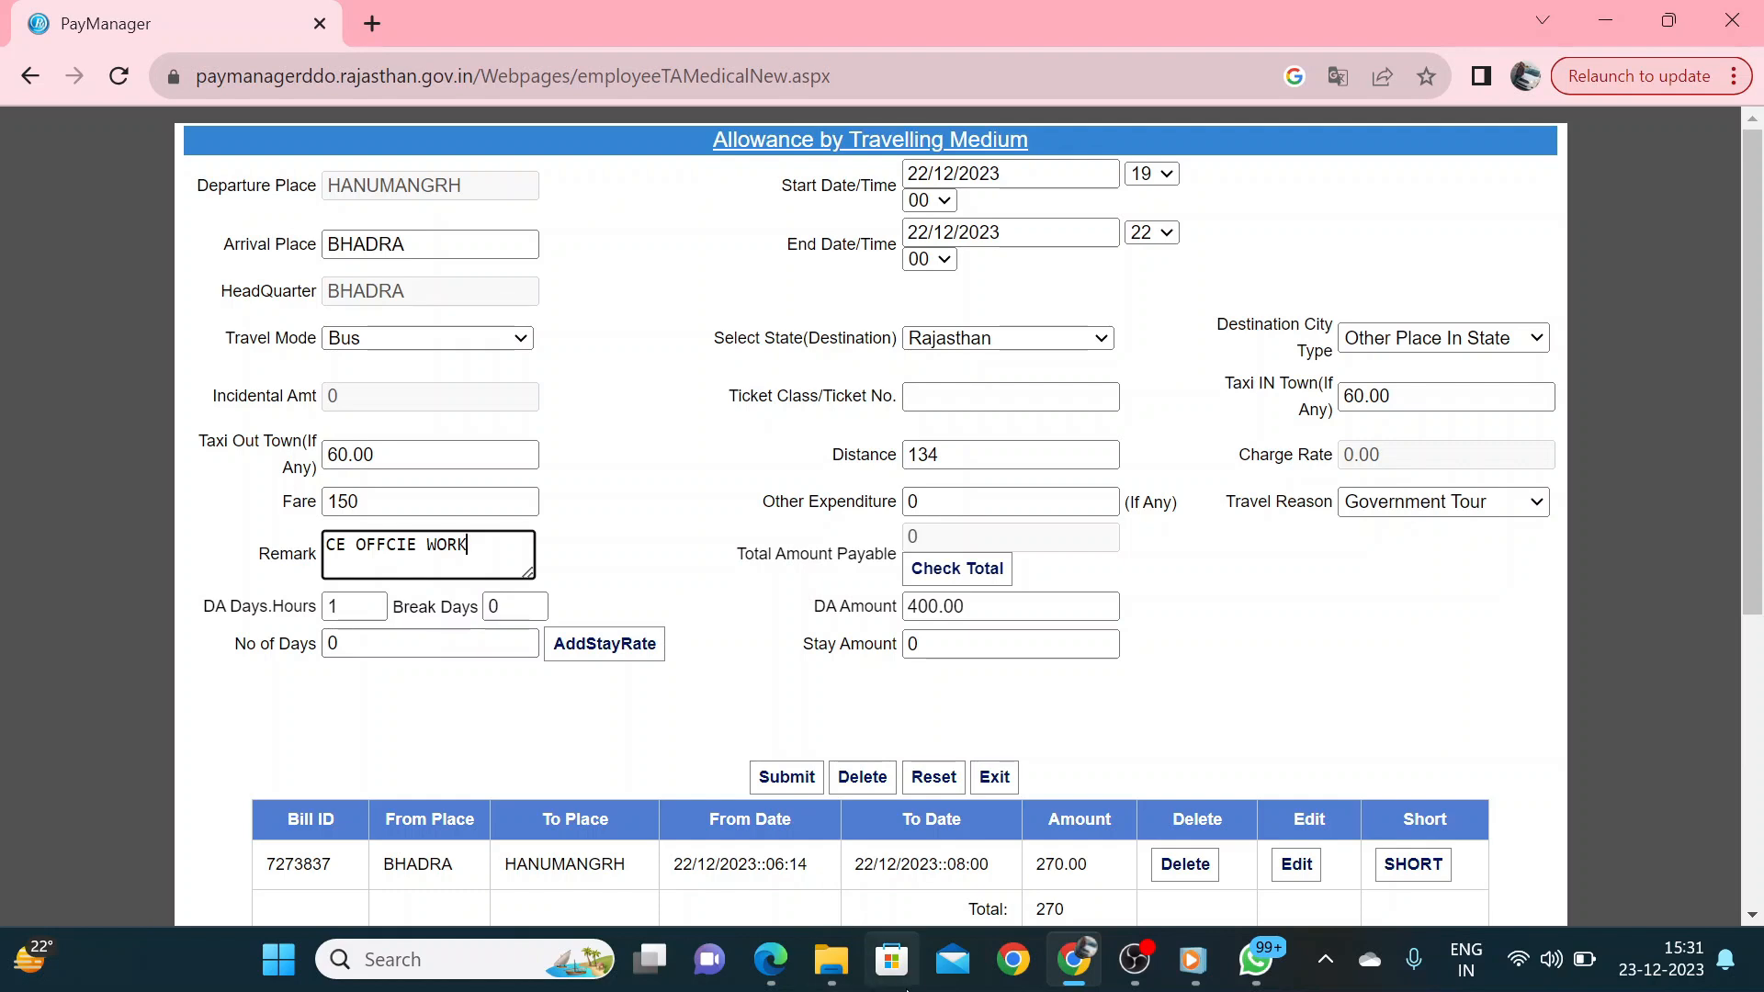
Check the daily allowance rates and hour rules in the scanned PDF in Microsoft Edge, and return to the PayManager journey form
click(772, 964)
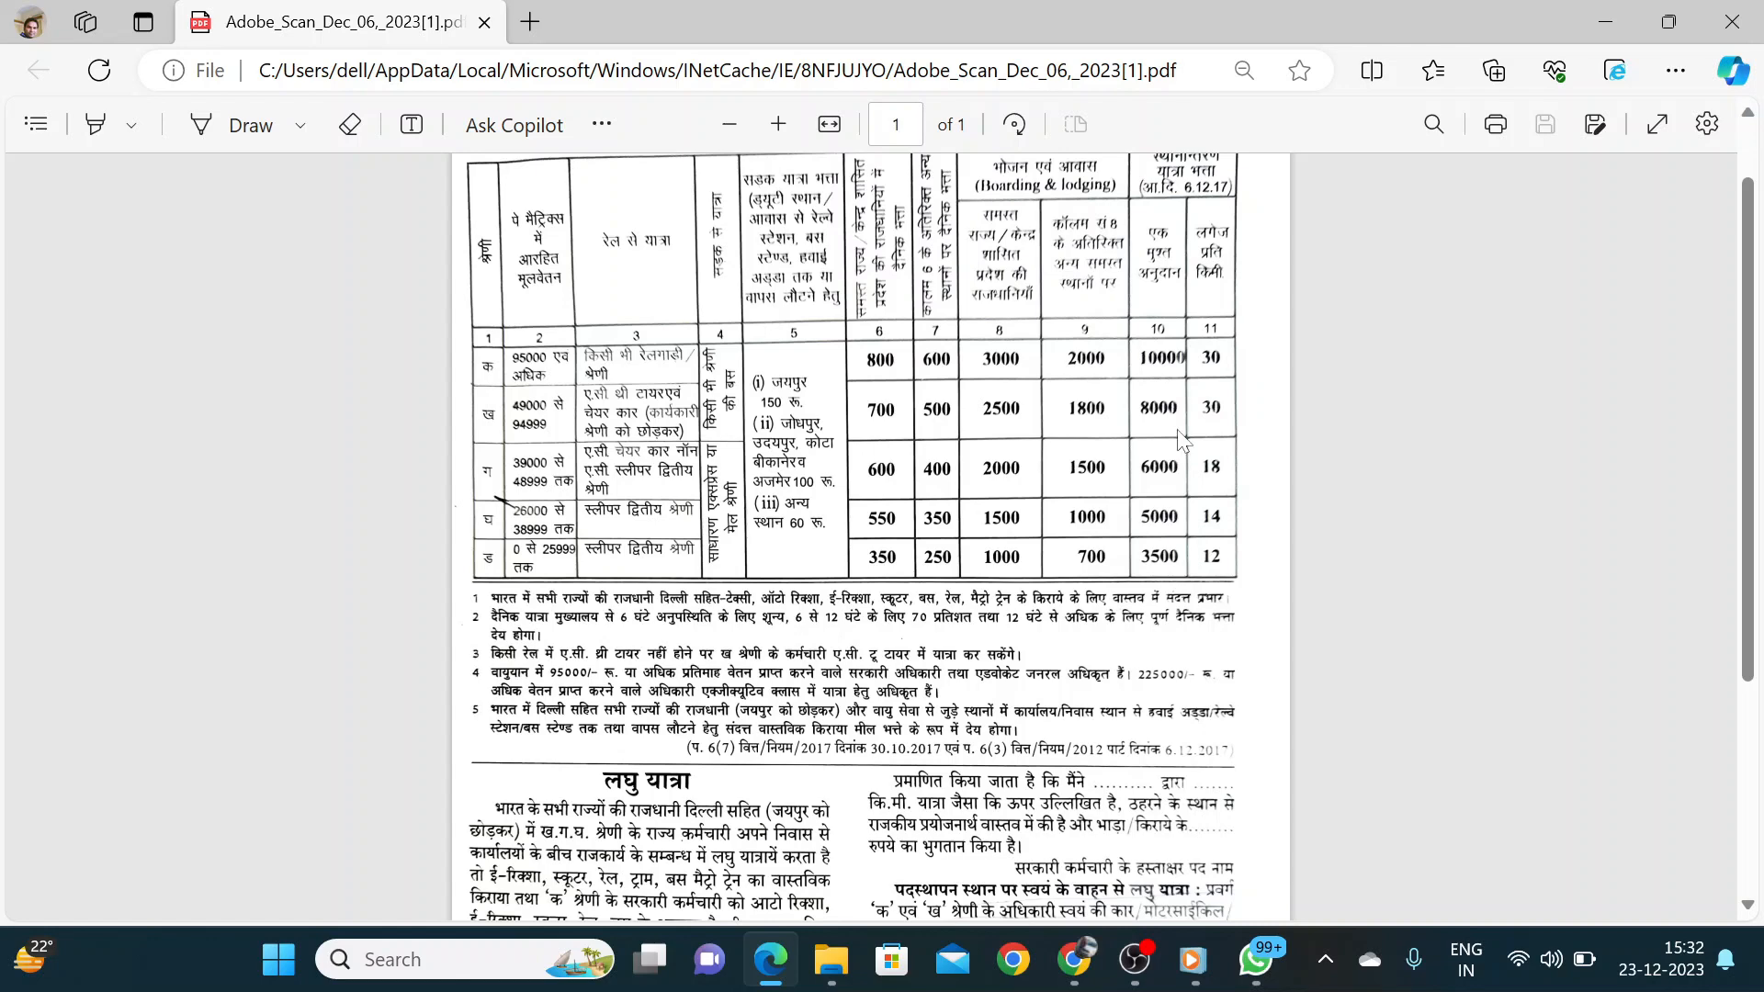
click(1599, 20)
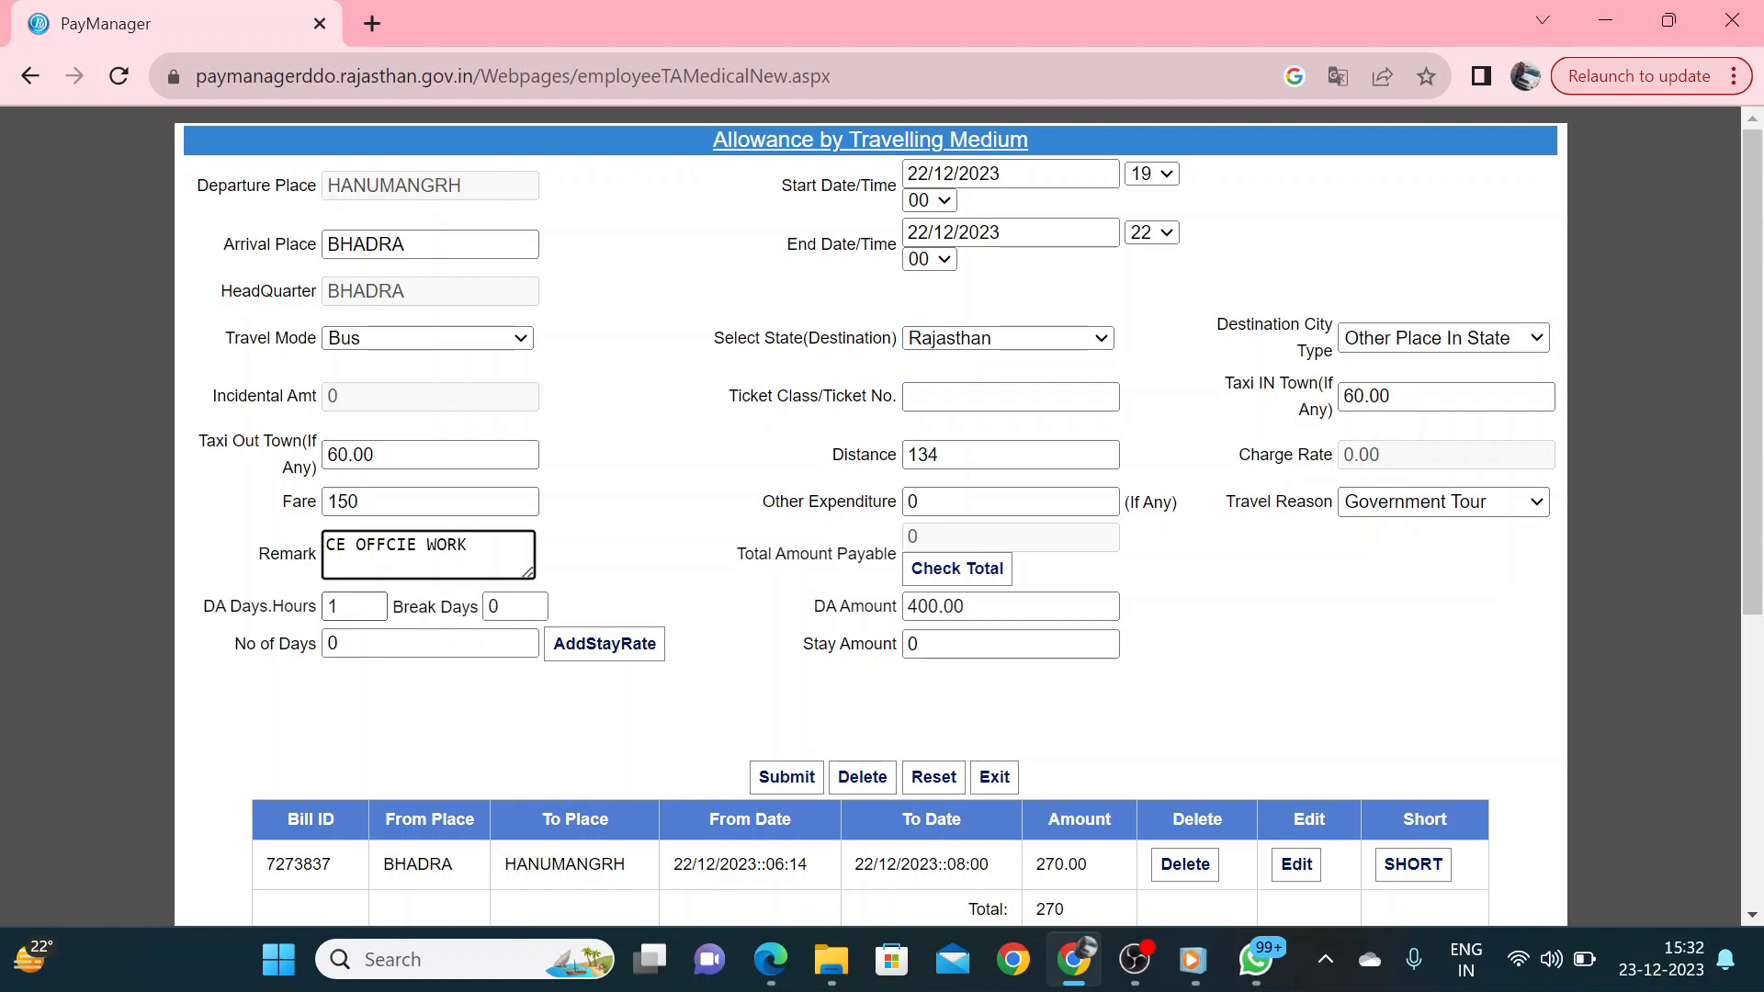
click(783, 478)
scroll(785, 480, down, 1)
scroll(785, 480, down, 1)
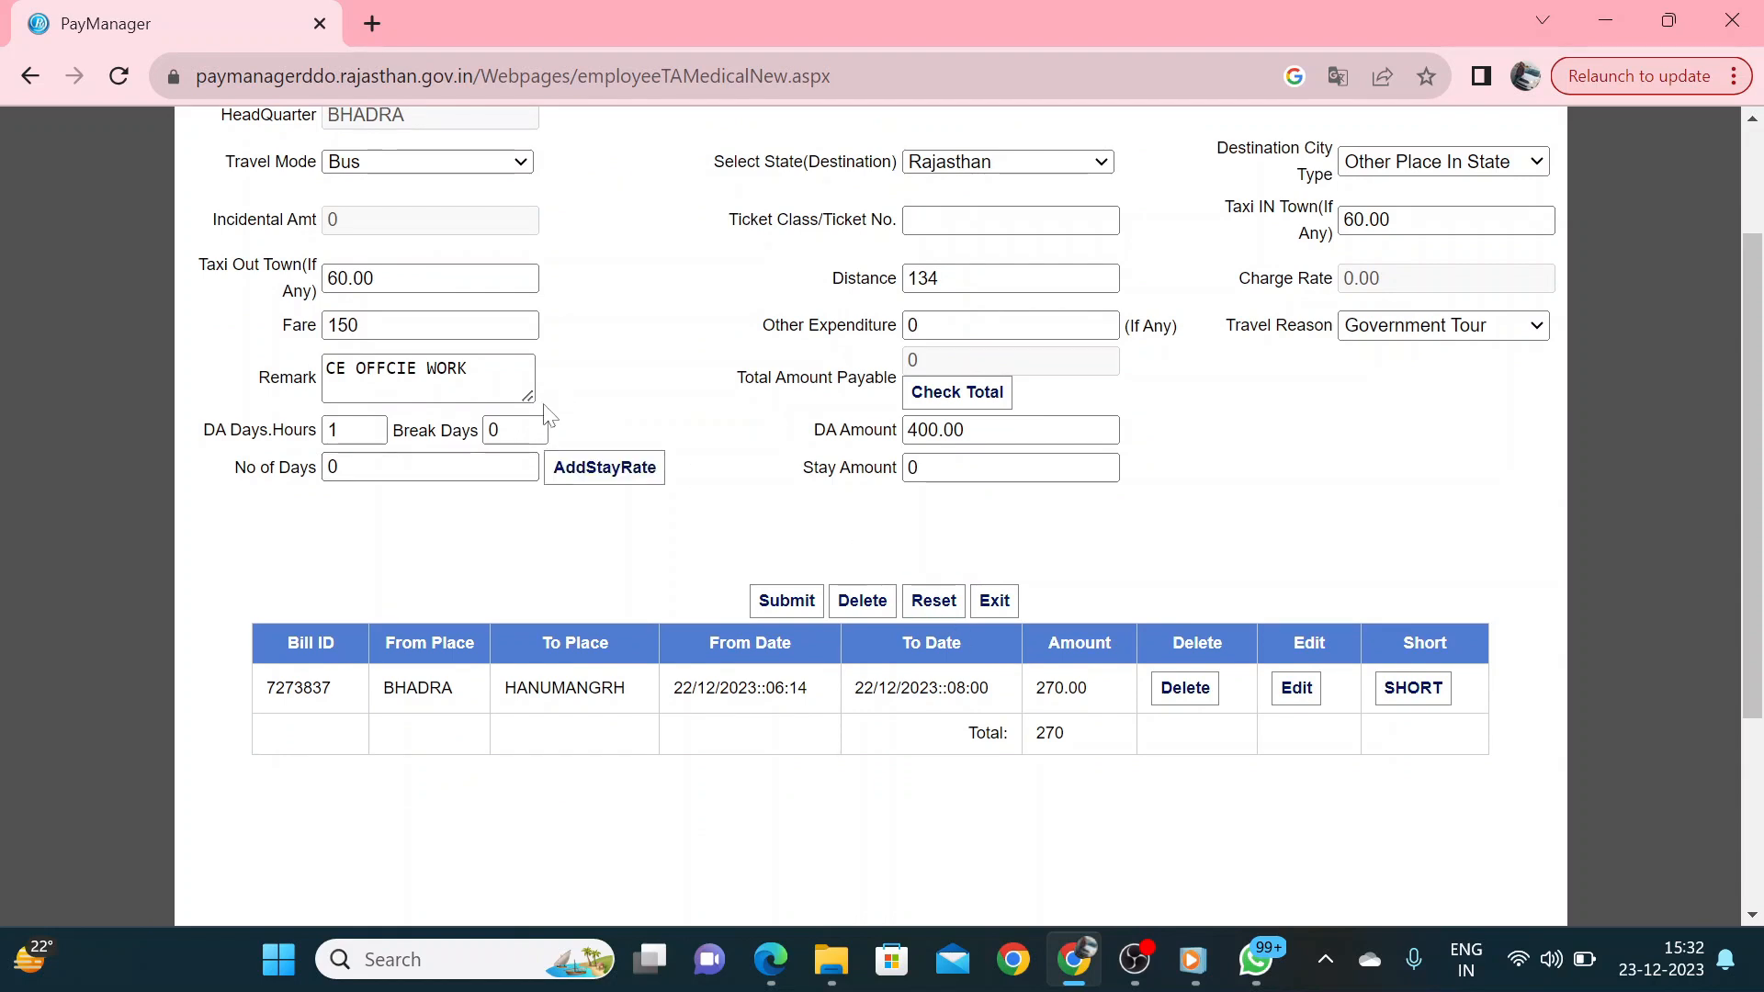
Submit the return journey from HANUMANGRH to BHADRA, dismiss the confirmation and review the journeys saved in the bill
scroll(836, 308, up, 2)
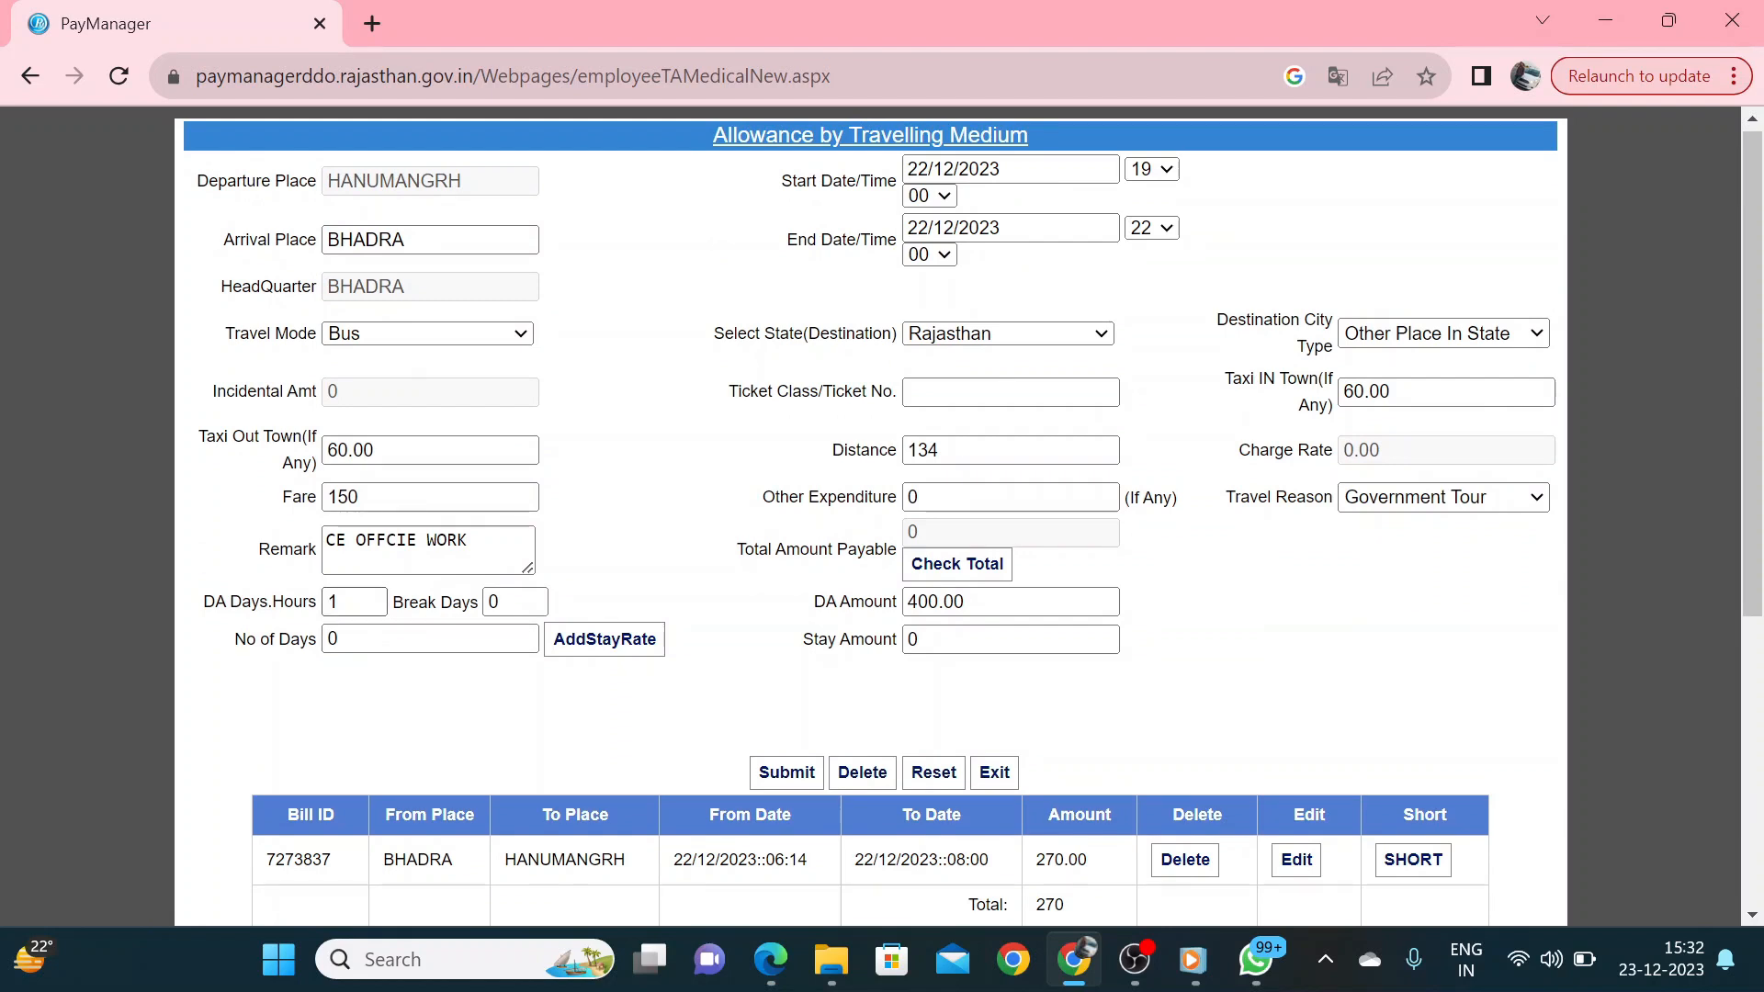
scroll(710, 722, down, 2)
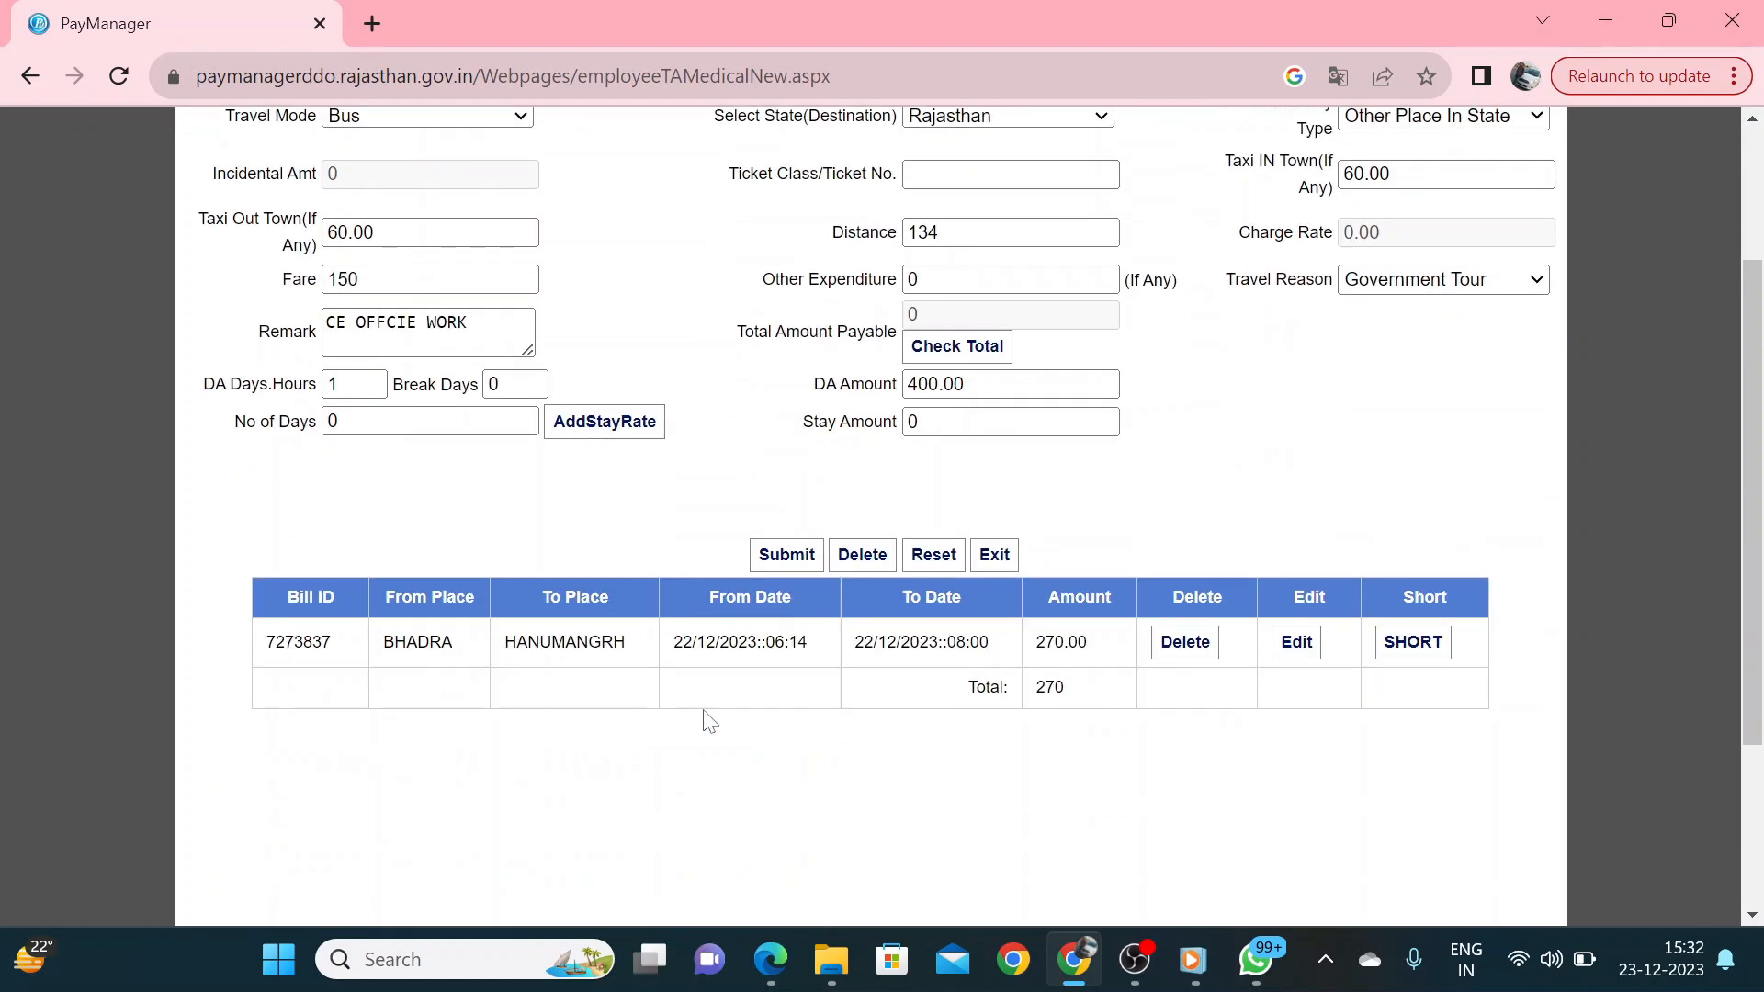
click(790, 558)
click(1006, 245)
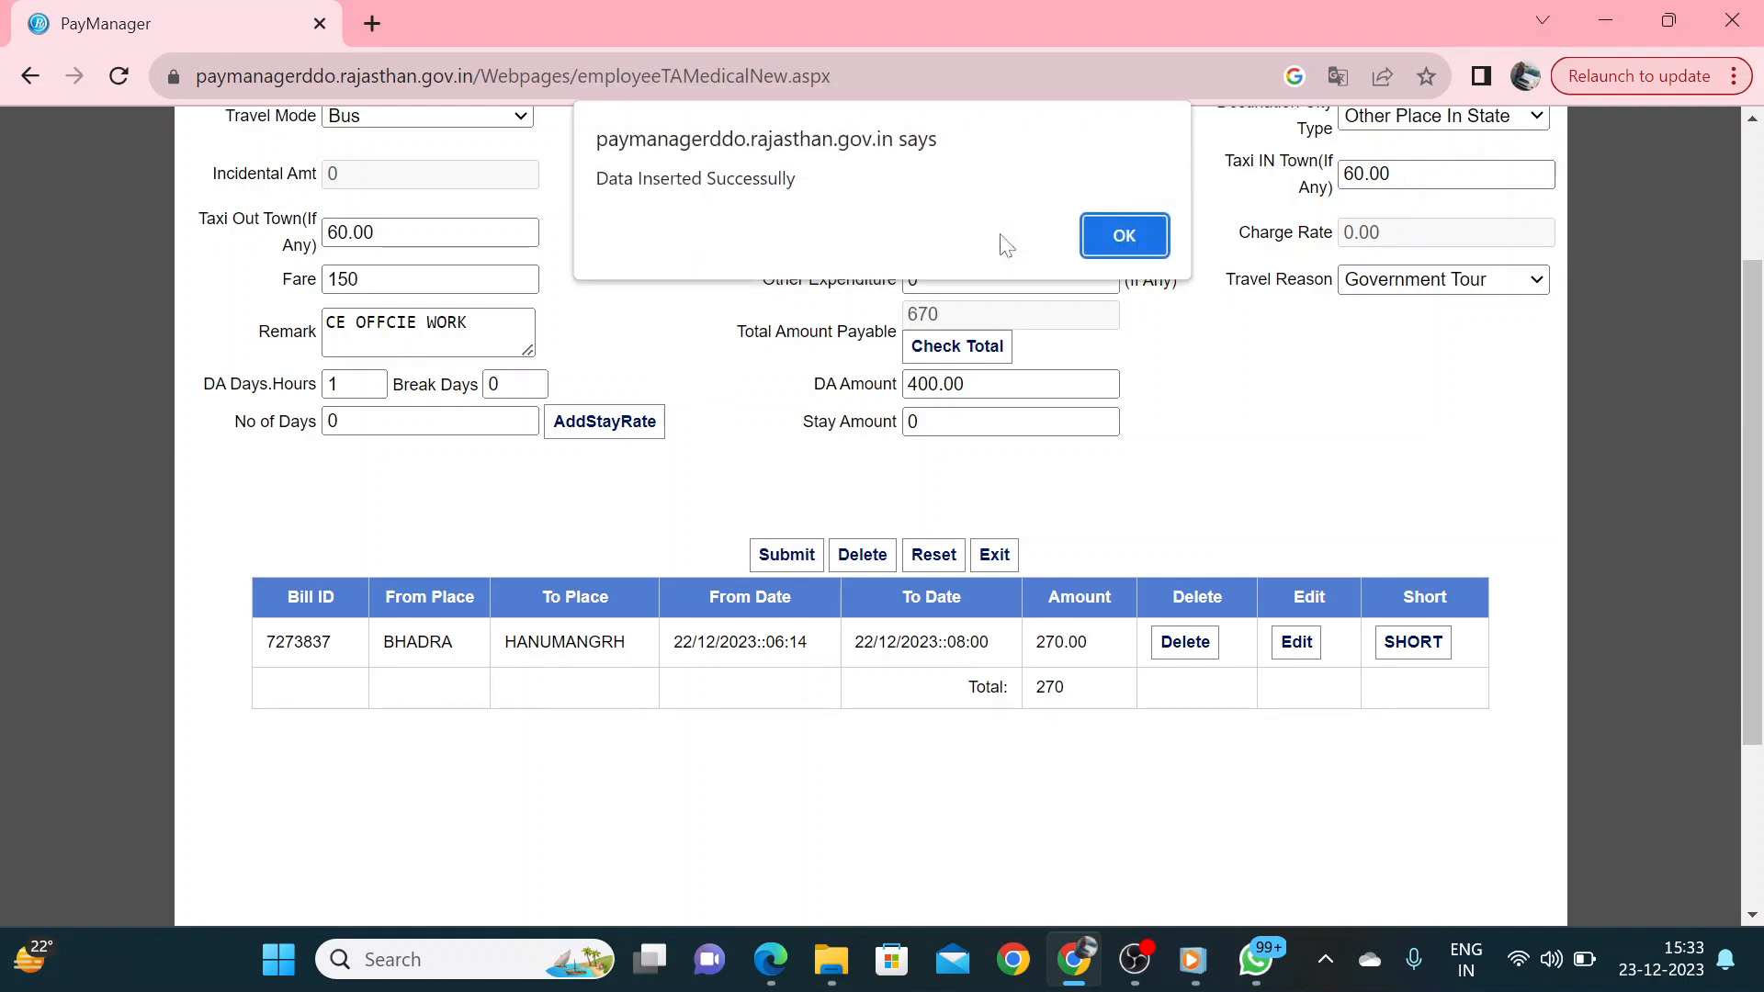
click(1125, 240)
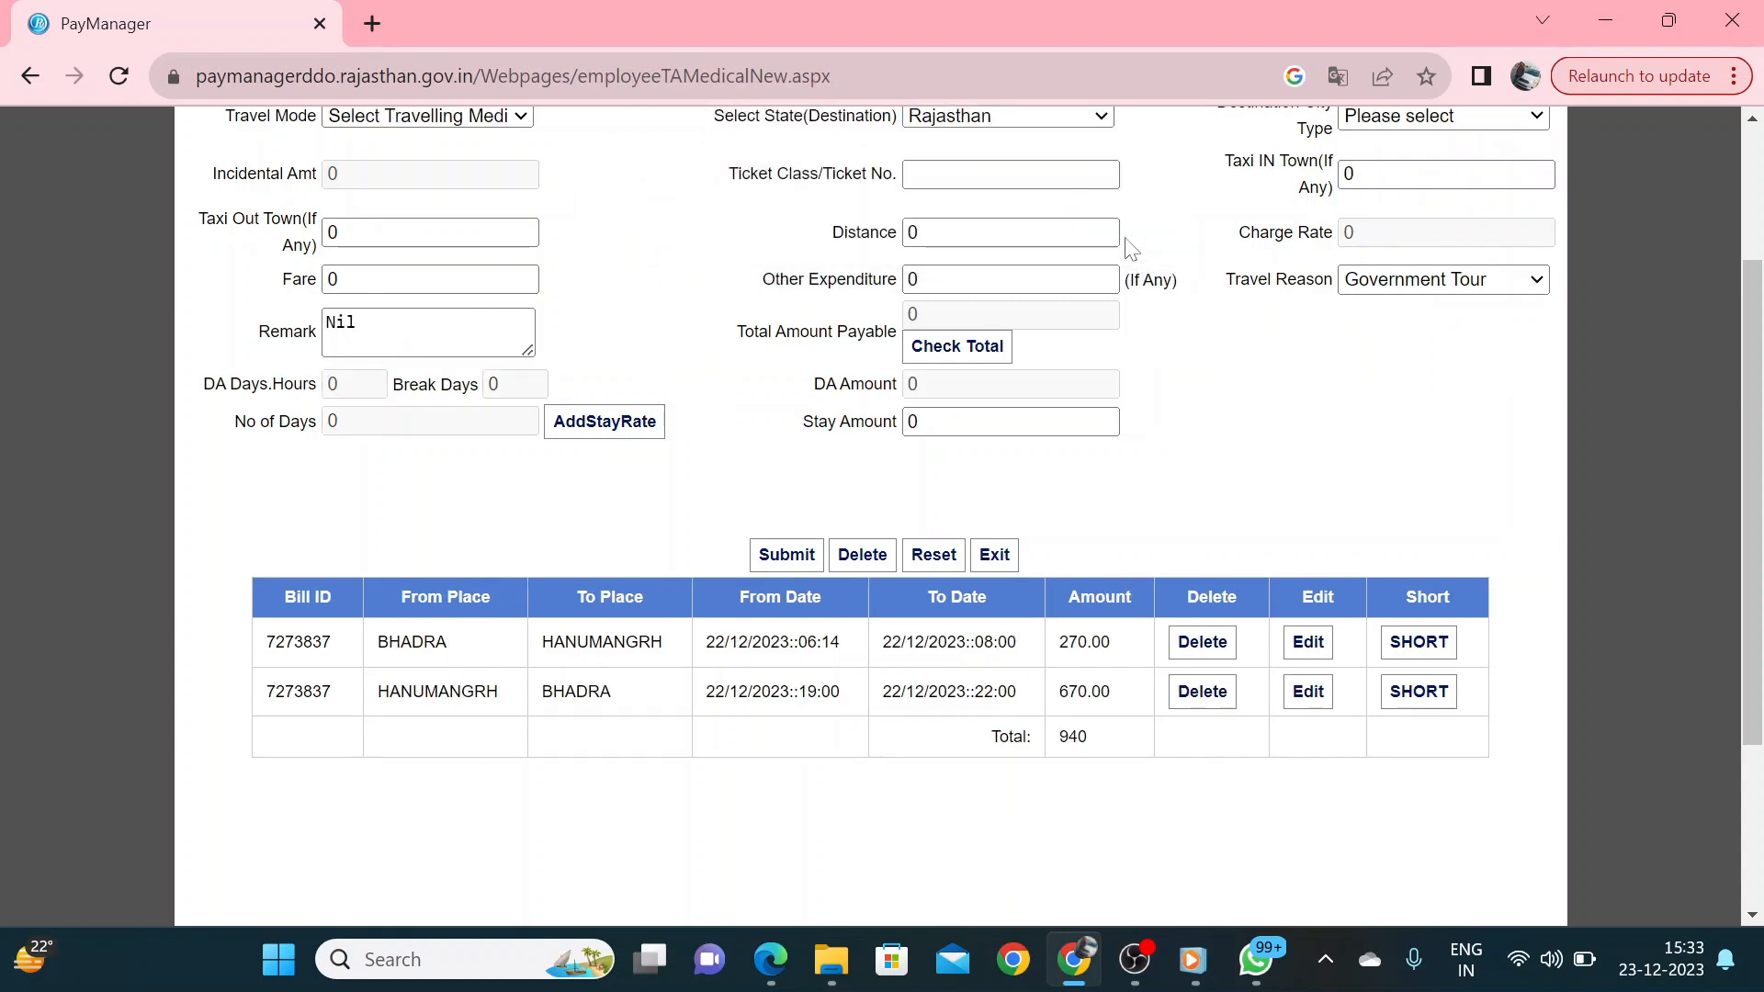
scroll(1201, 520, down, 3)
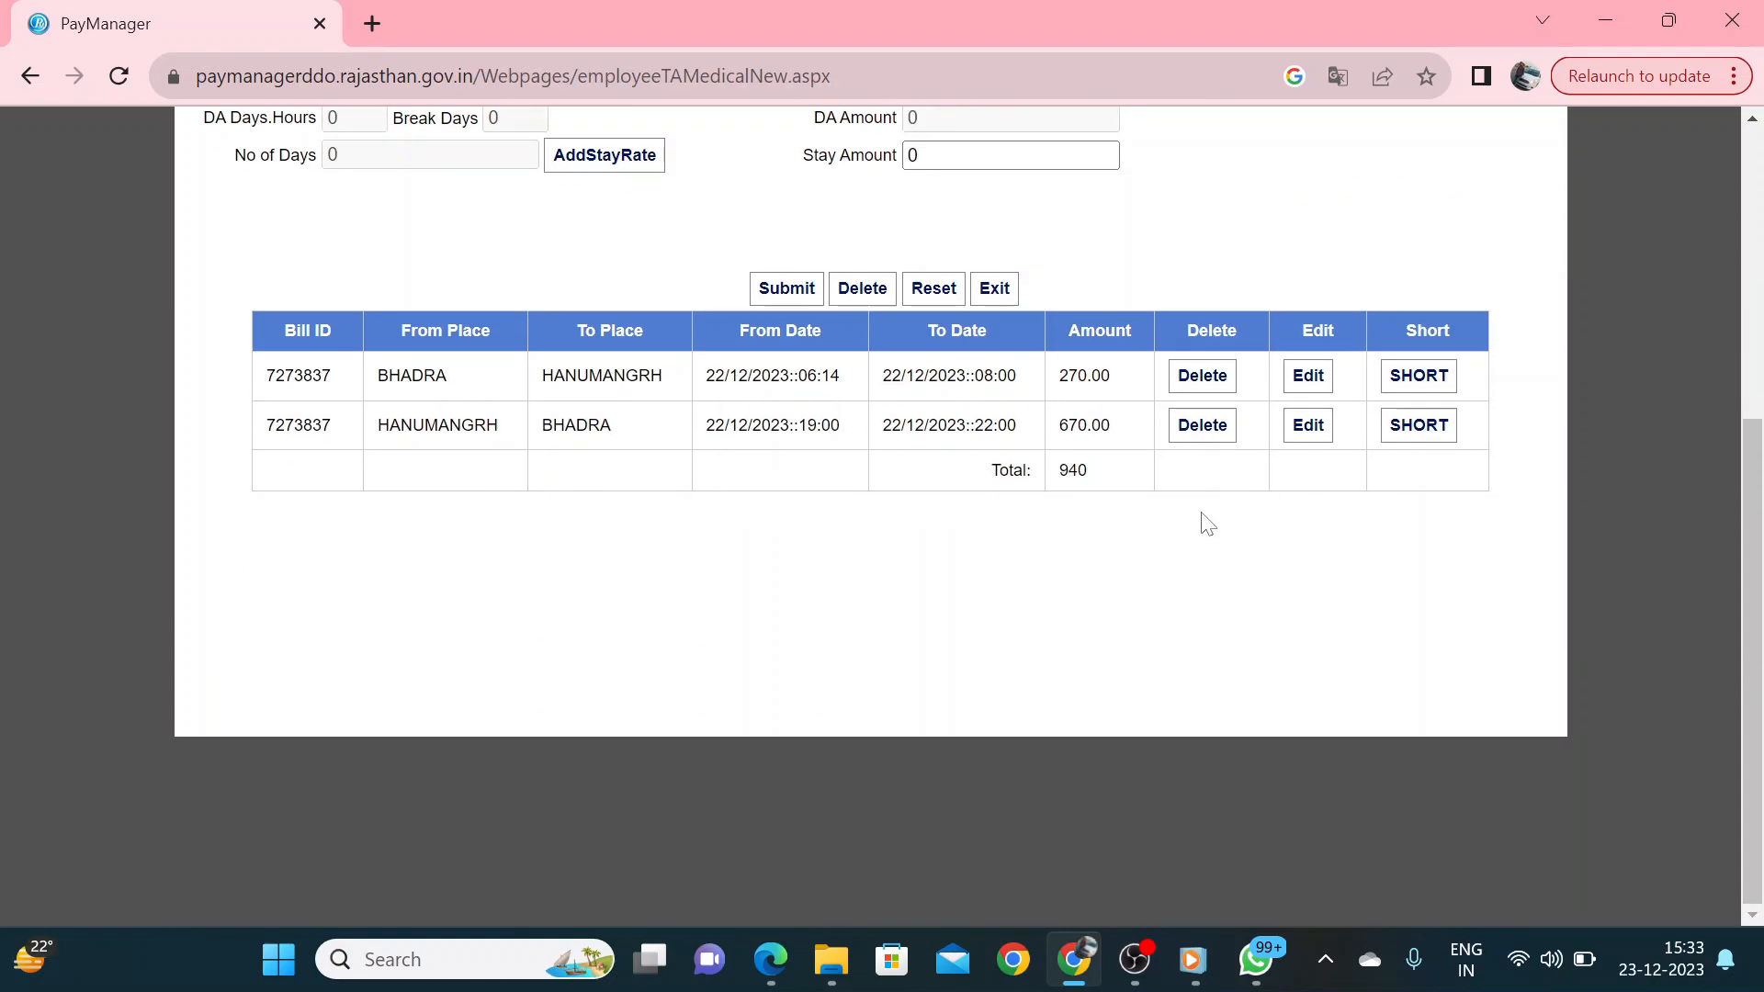
scroll(1206, 523, up, 5)
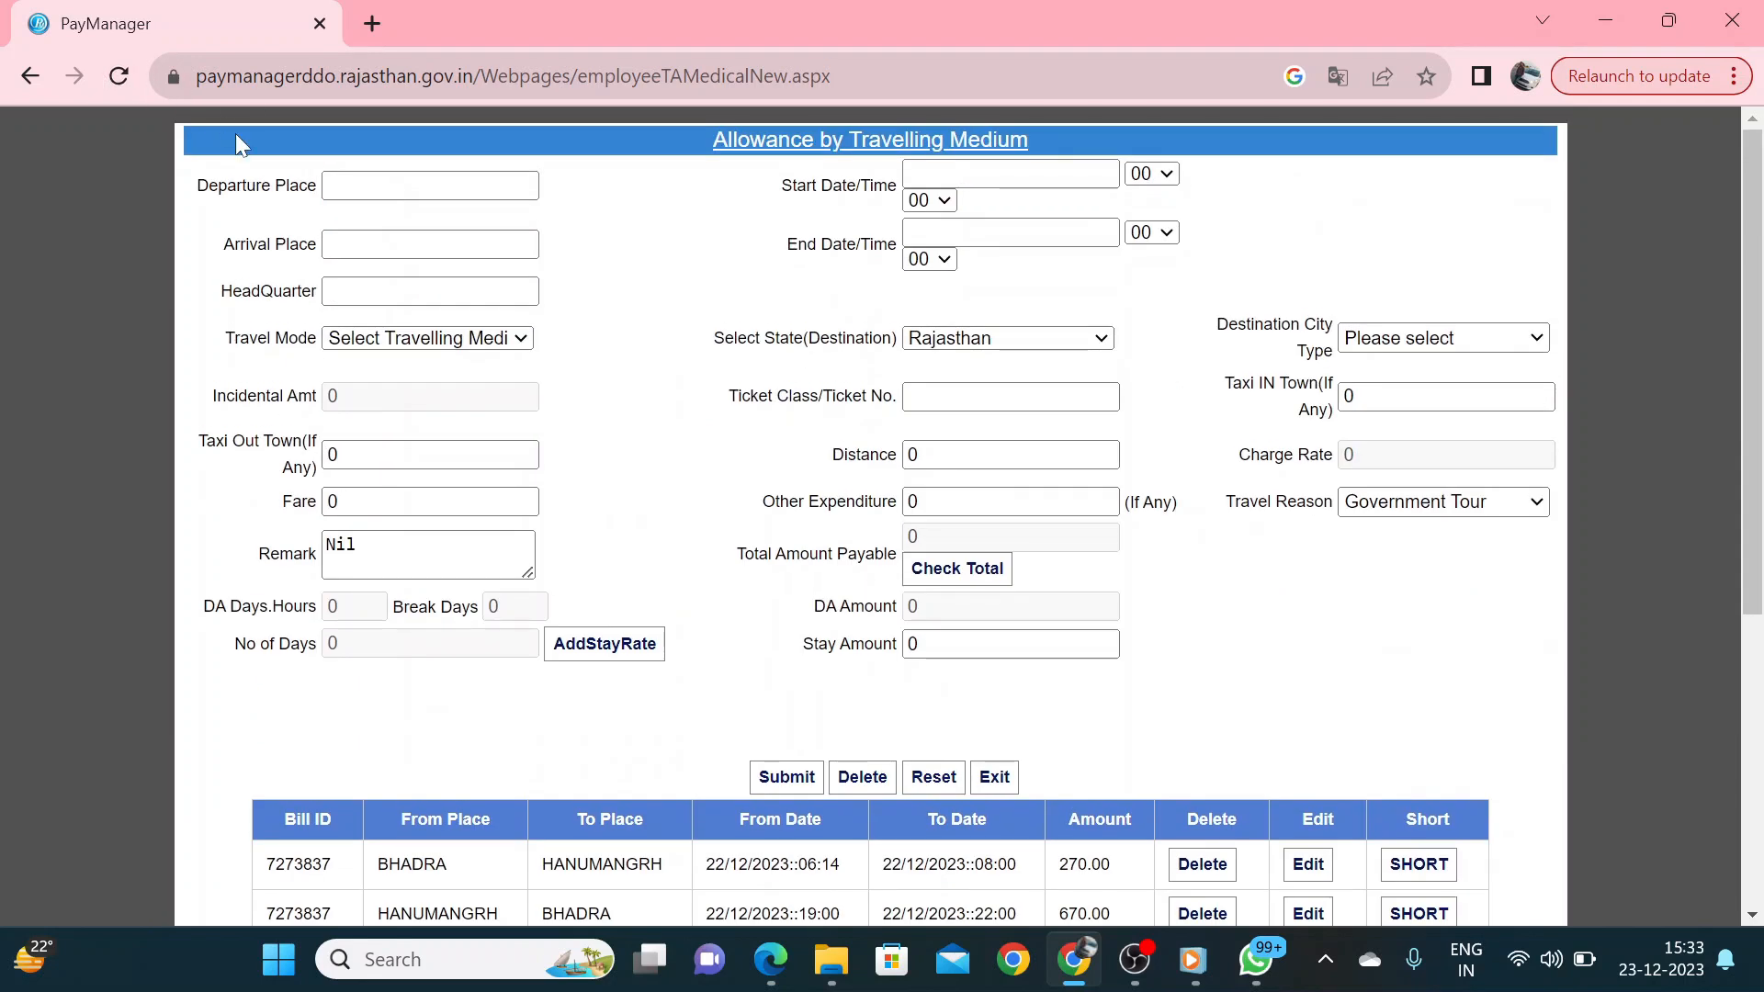
Leave the journey form for the PayManager home page and open Employee Bill Forward for TA and medical bills
click(26, 79)
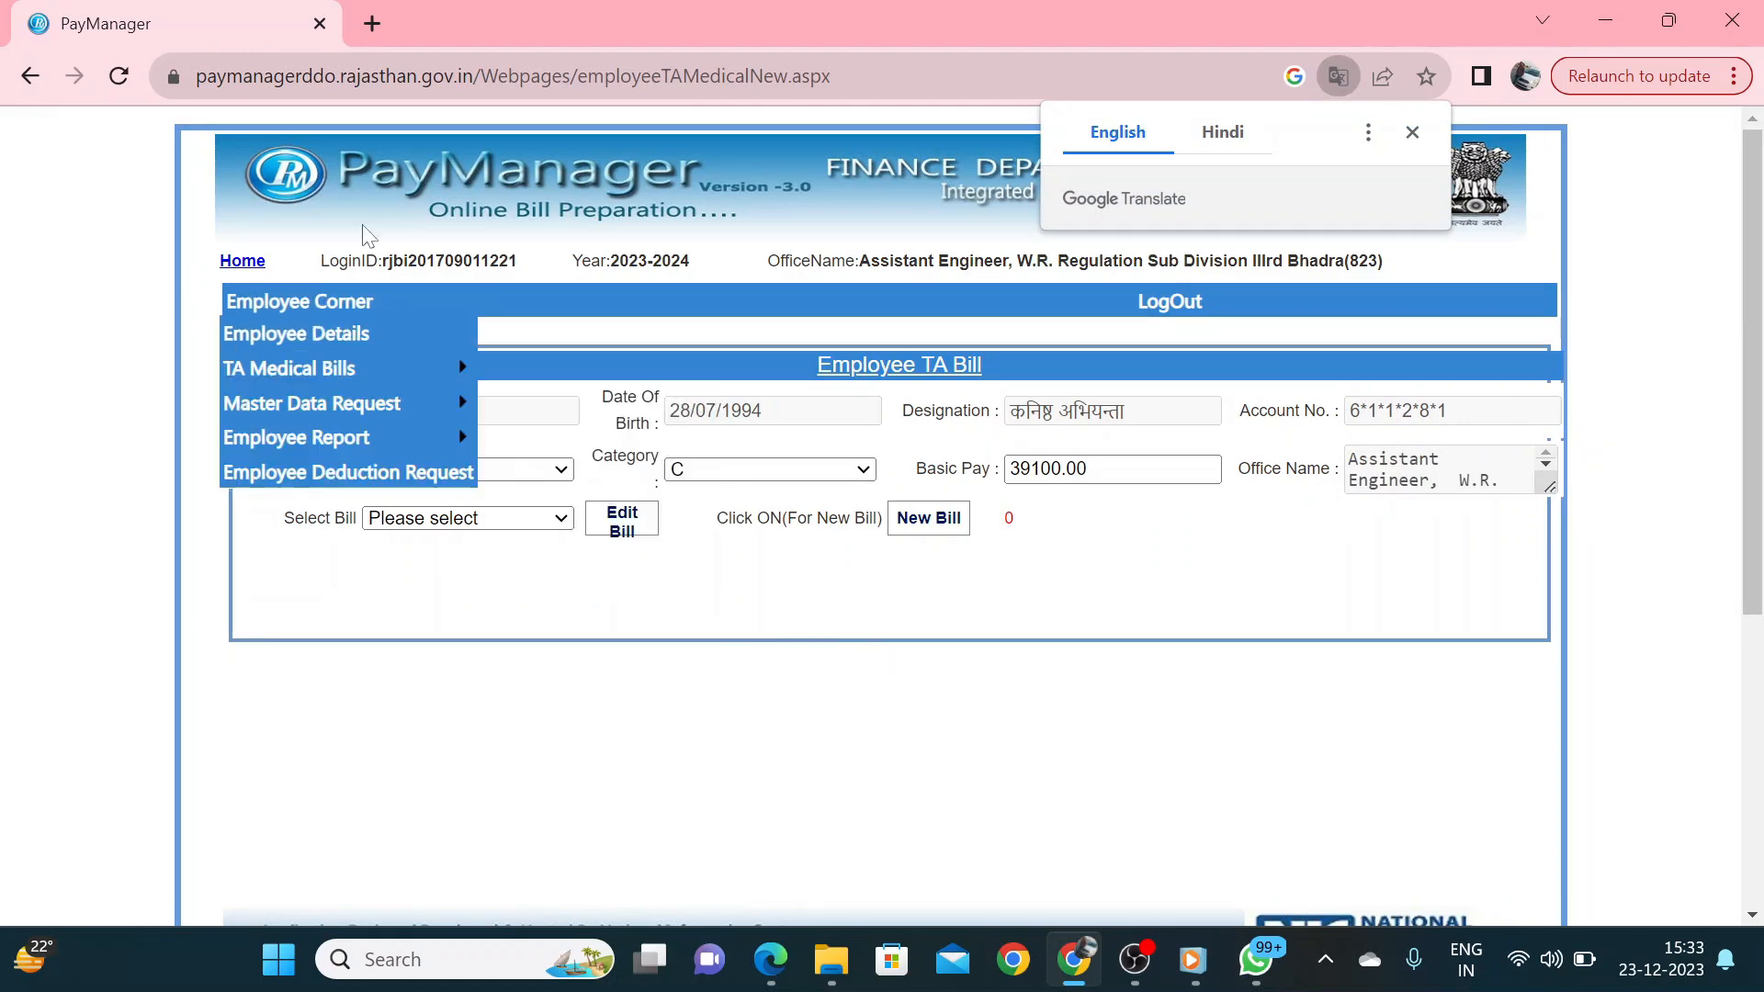
click(250, 265)
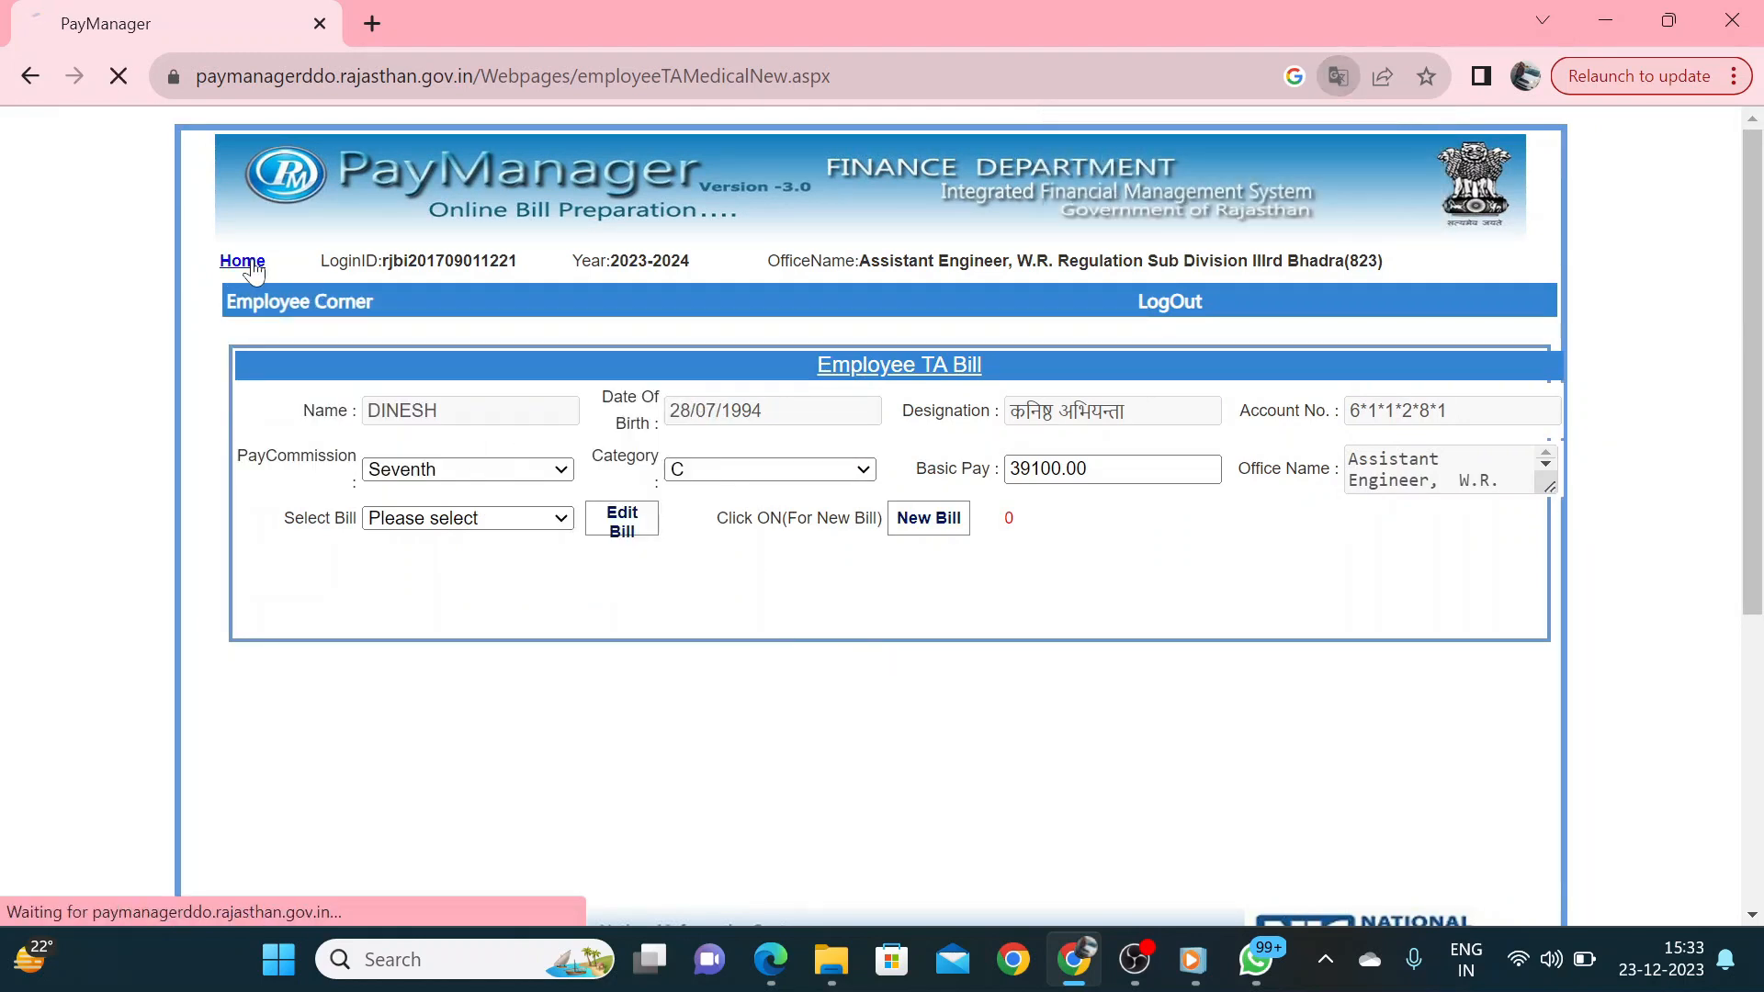
mouse_move(306, 306)
mouse_move(398, 410)
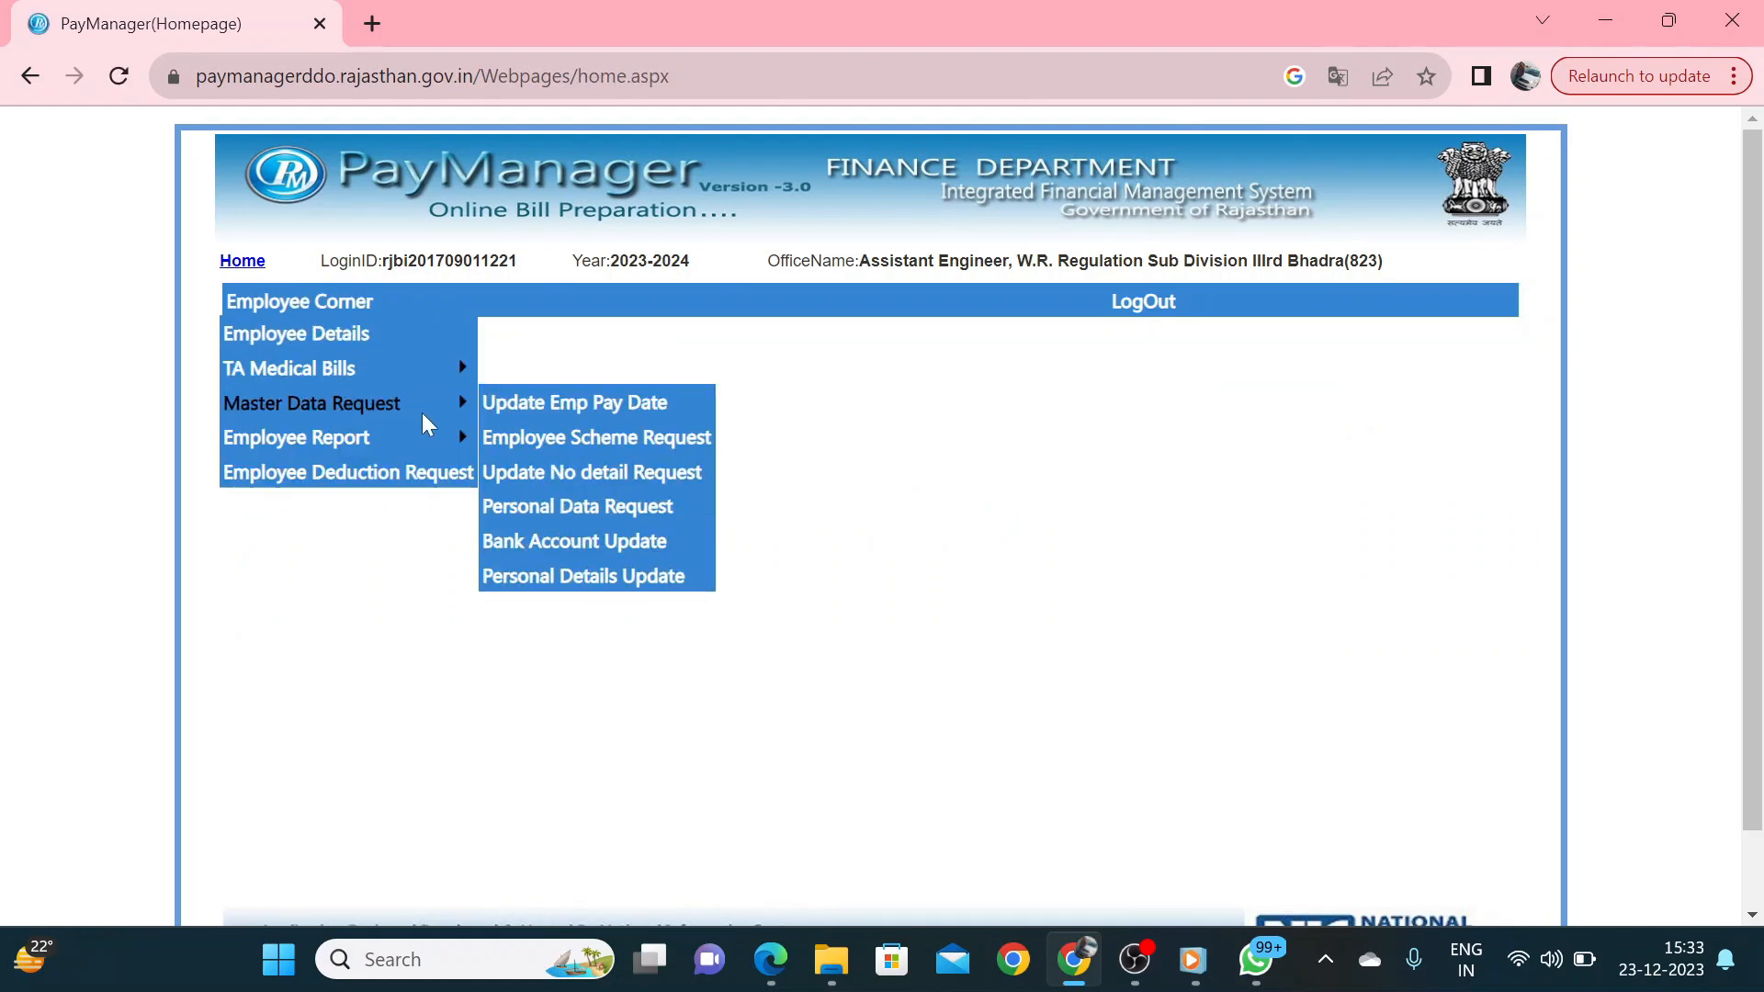
mouse_move(426, 382)
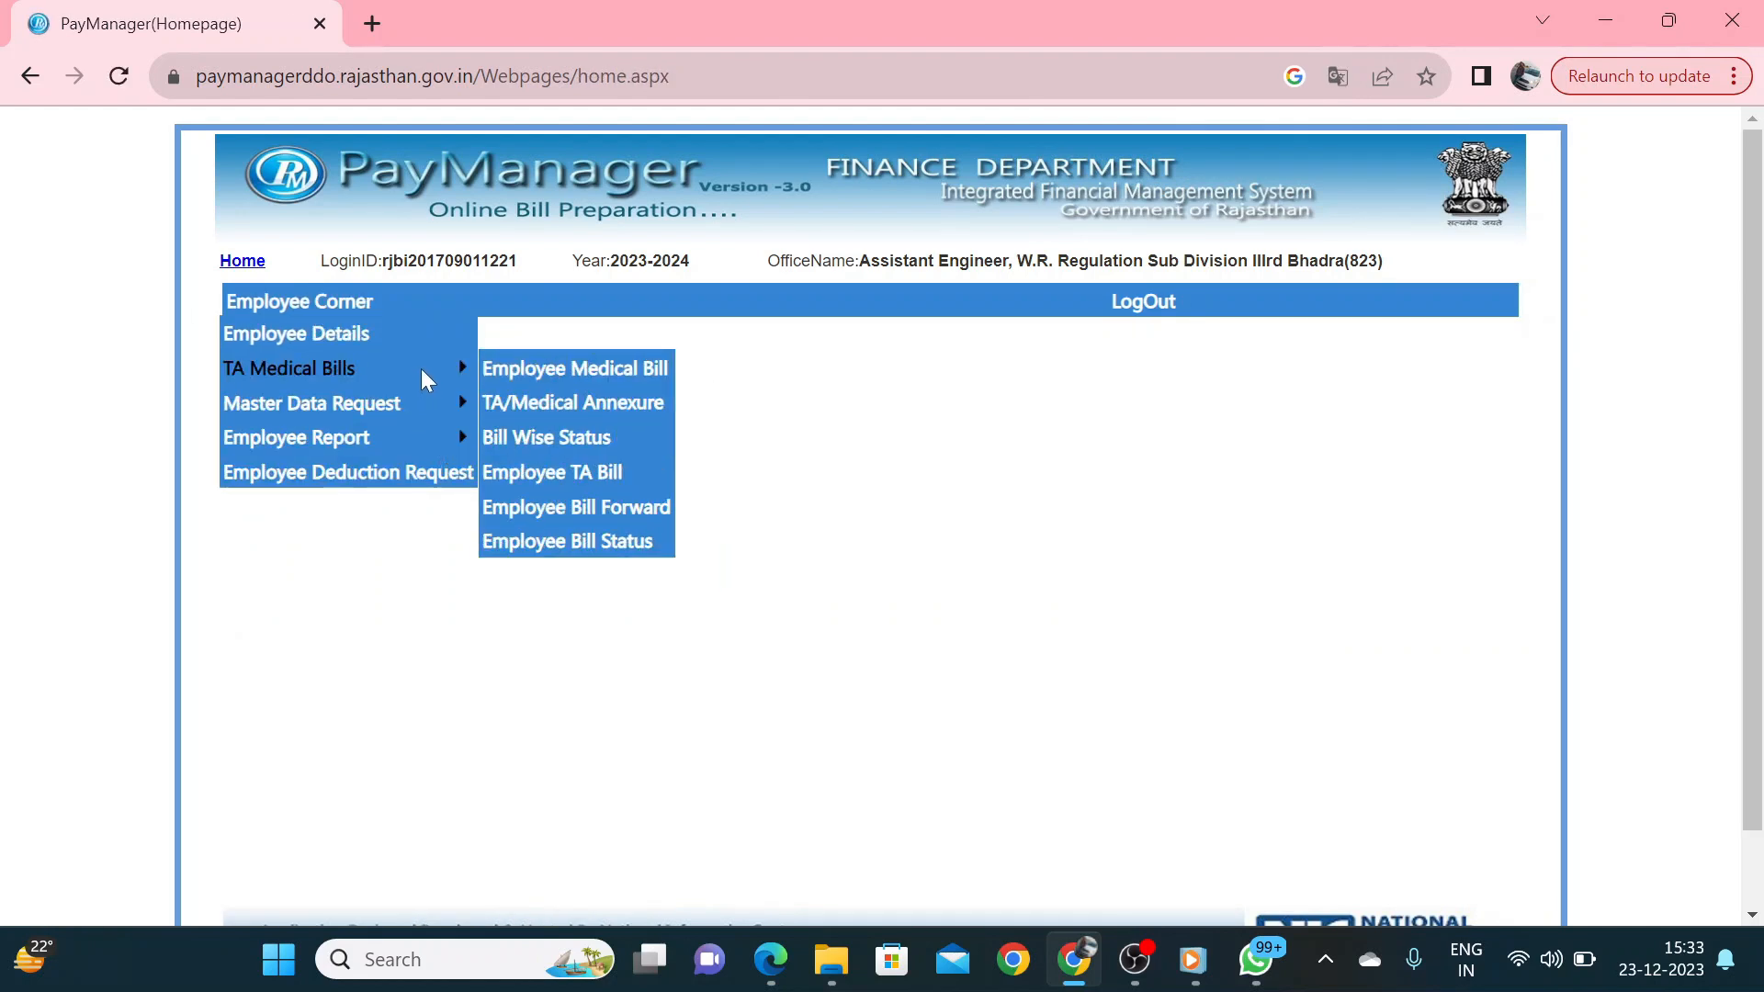
click(575, 510)
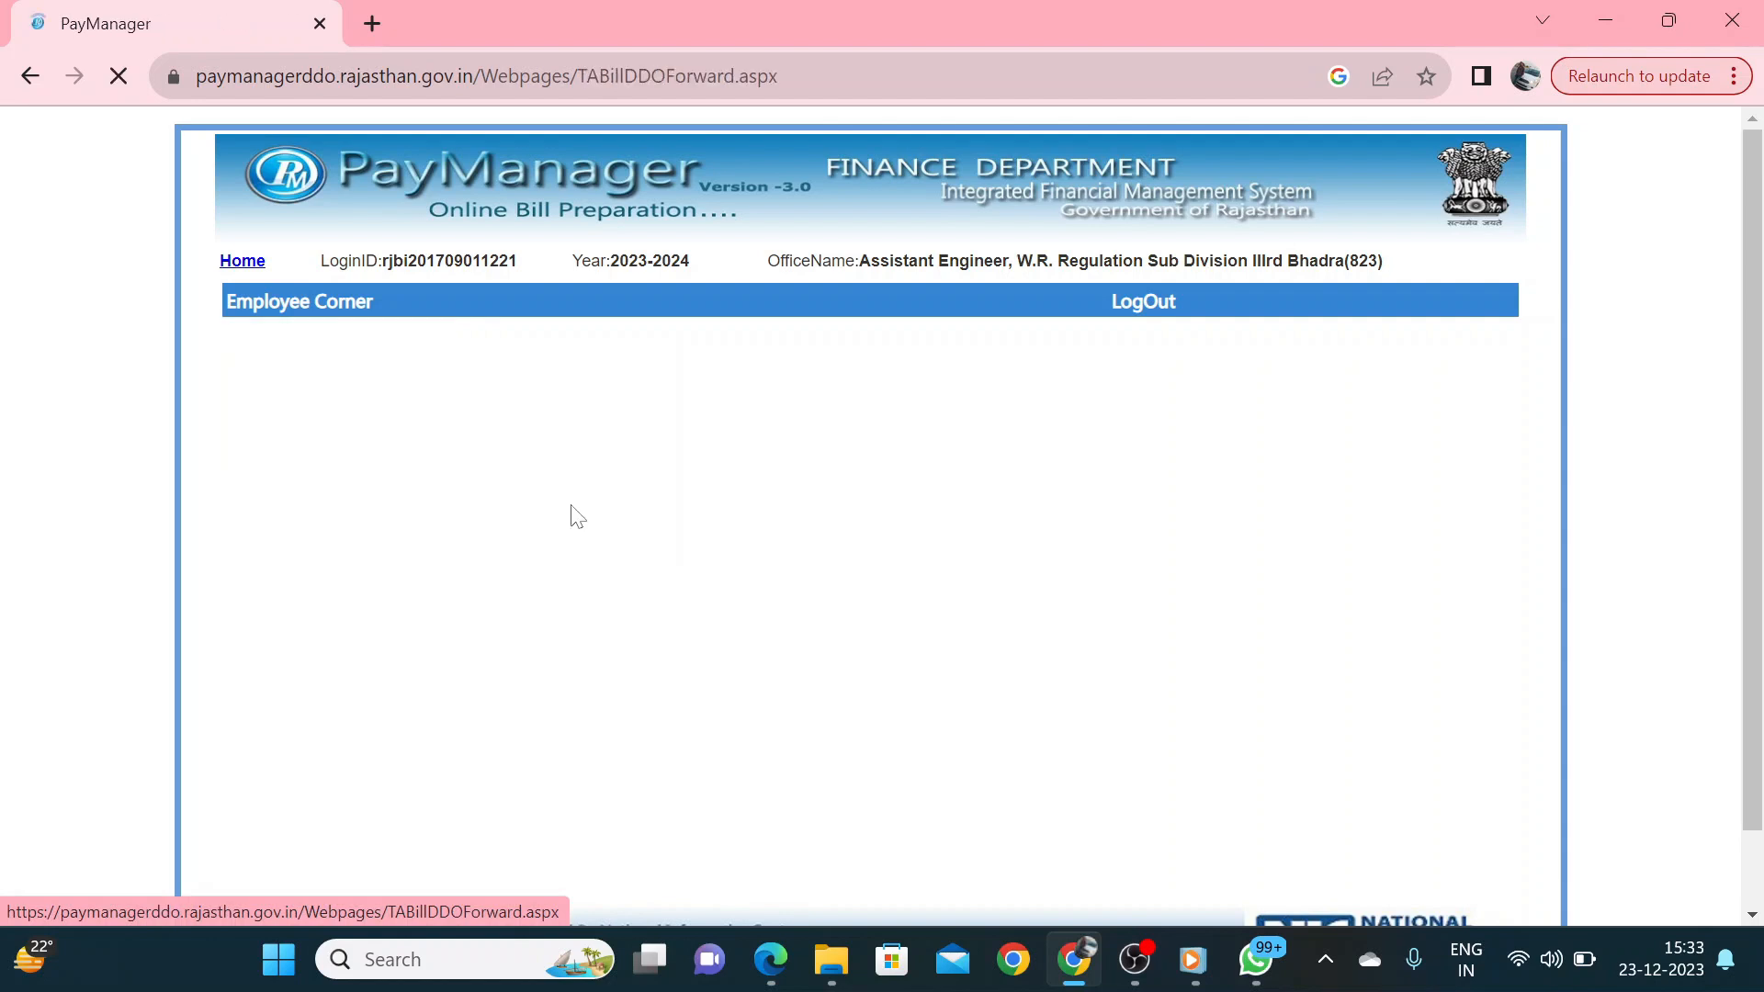
List the bills with type and sub type TA Bill, select the 940.00 bill for forwarding, and return to the home page
click(913, 411)
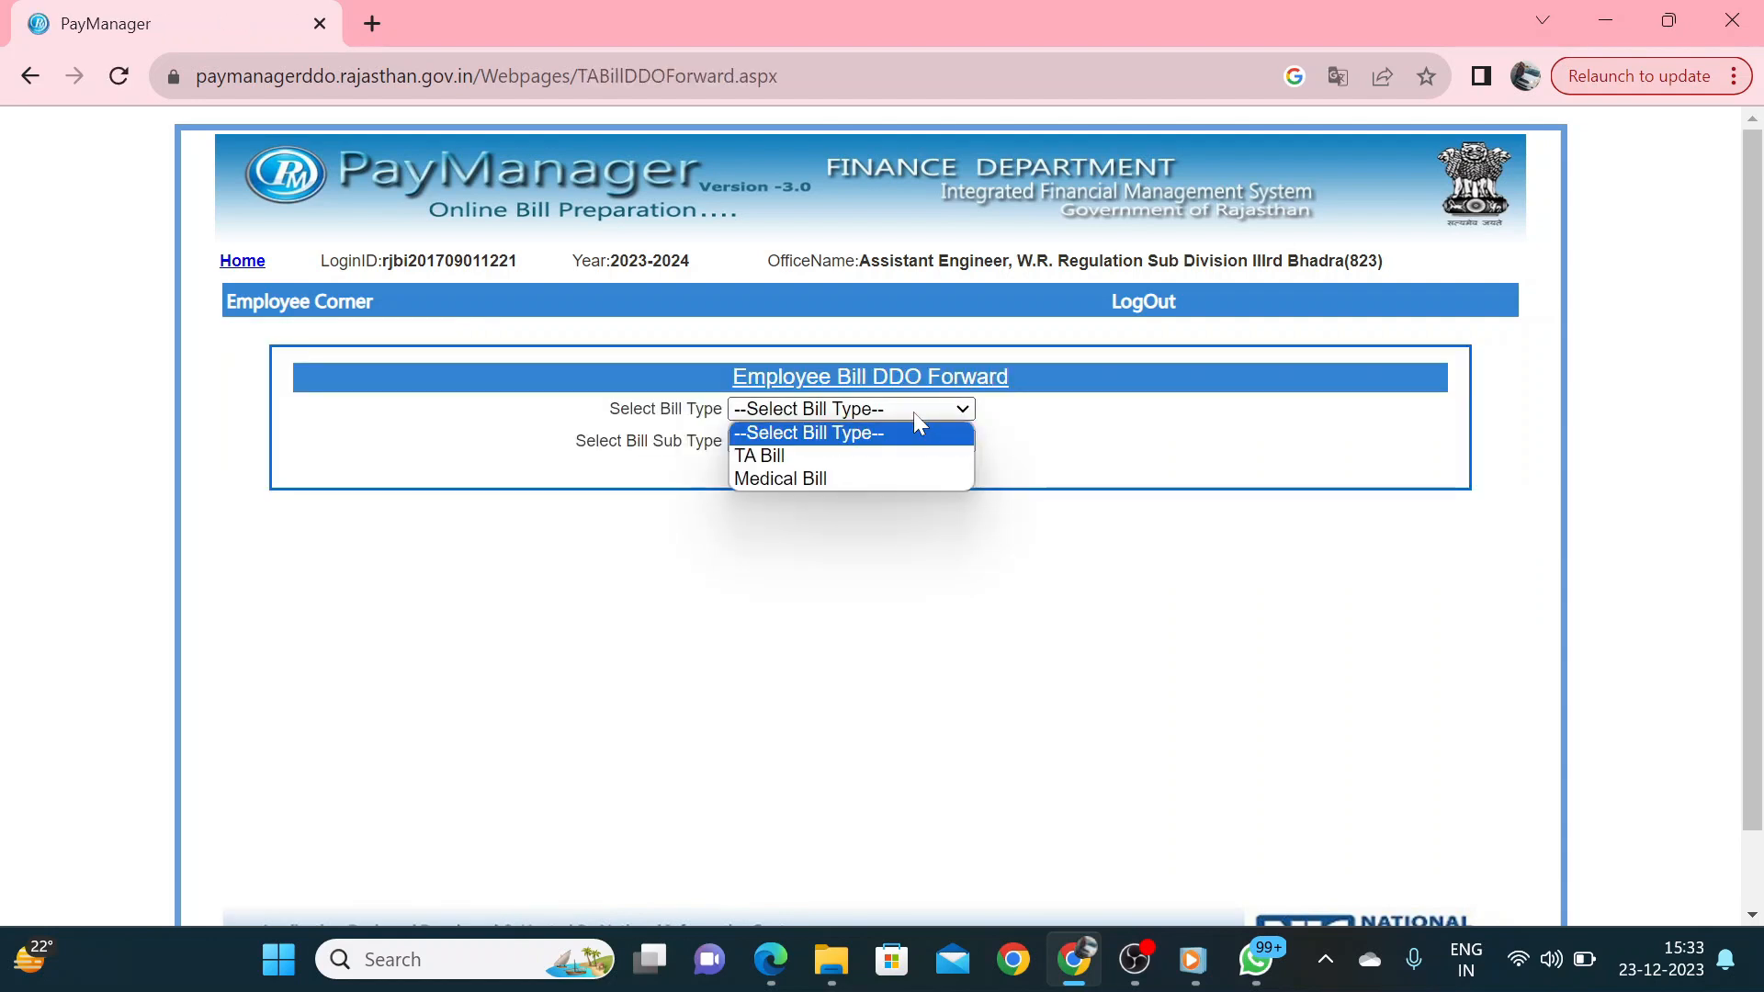
click(856, 456)
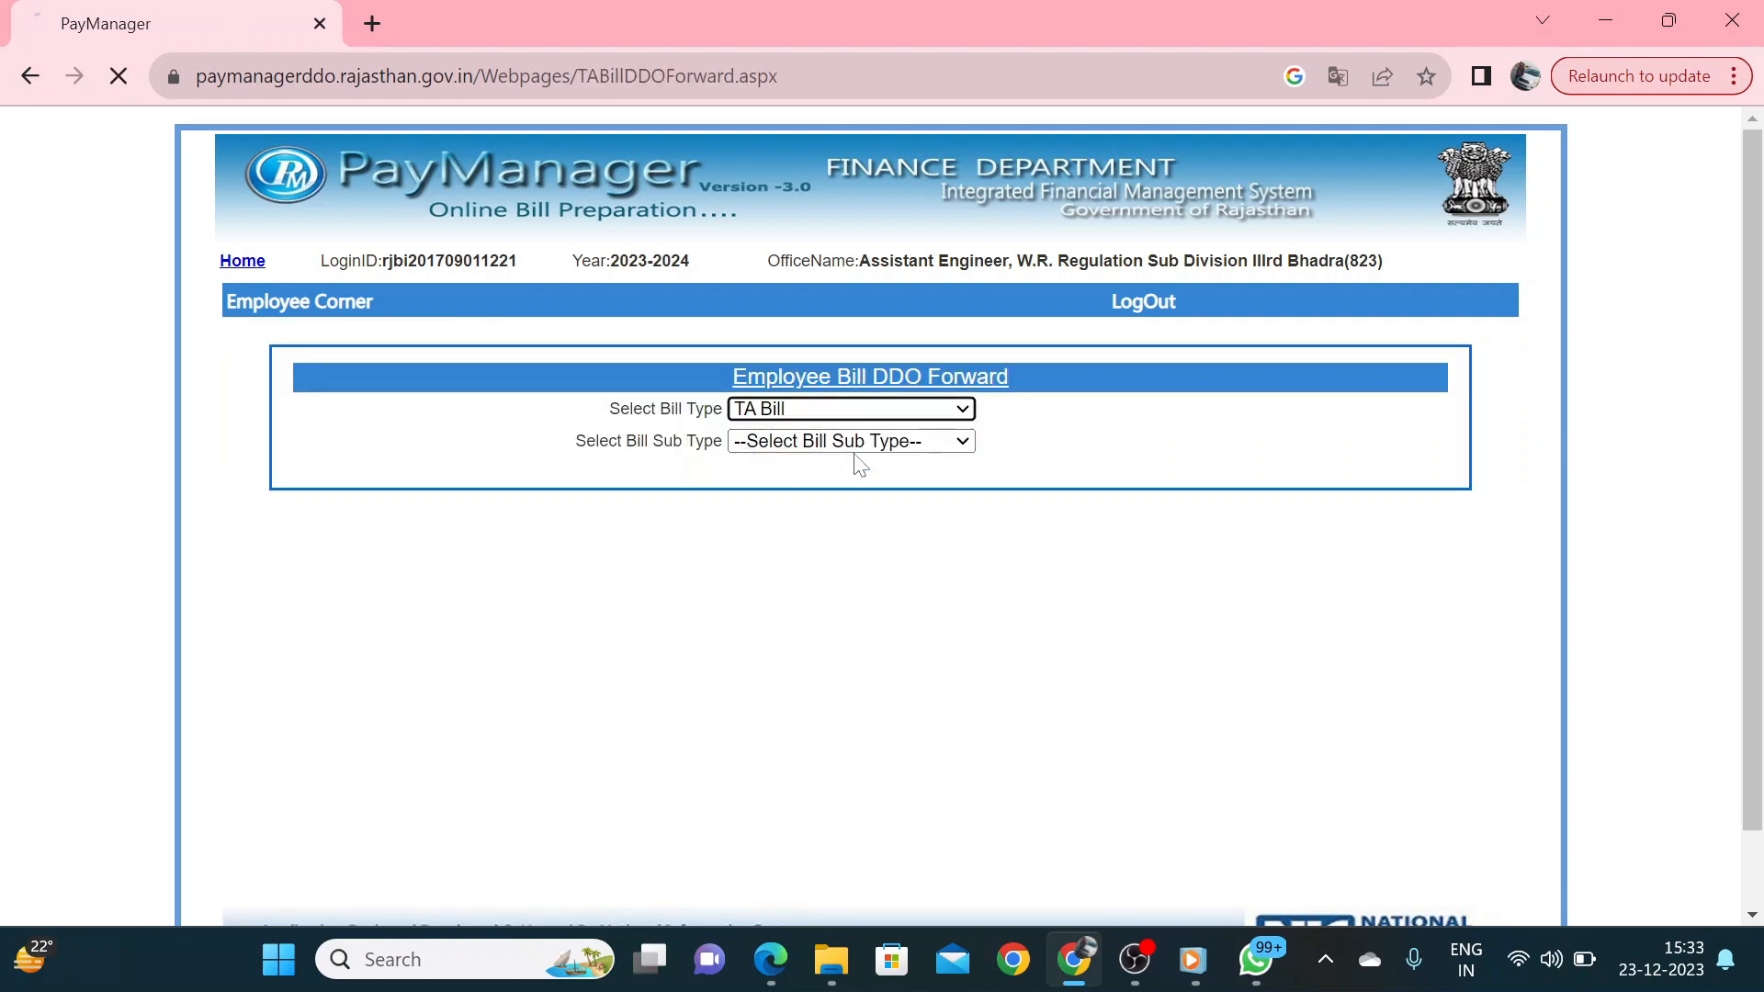
click(900, 444)
click(814, 493)
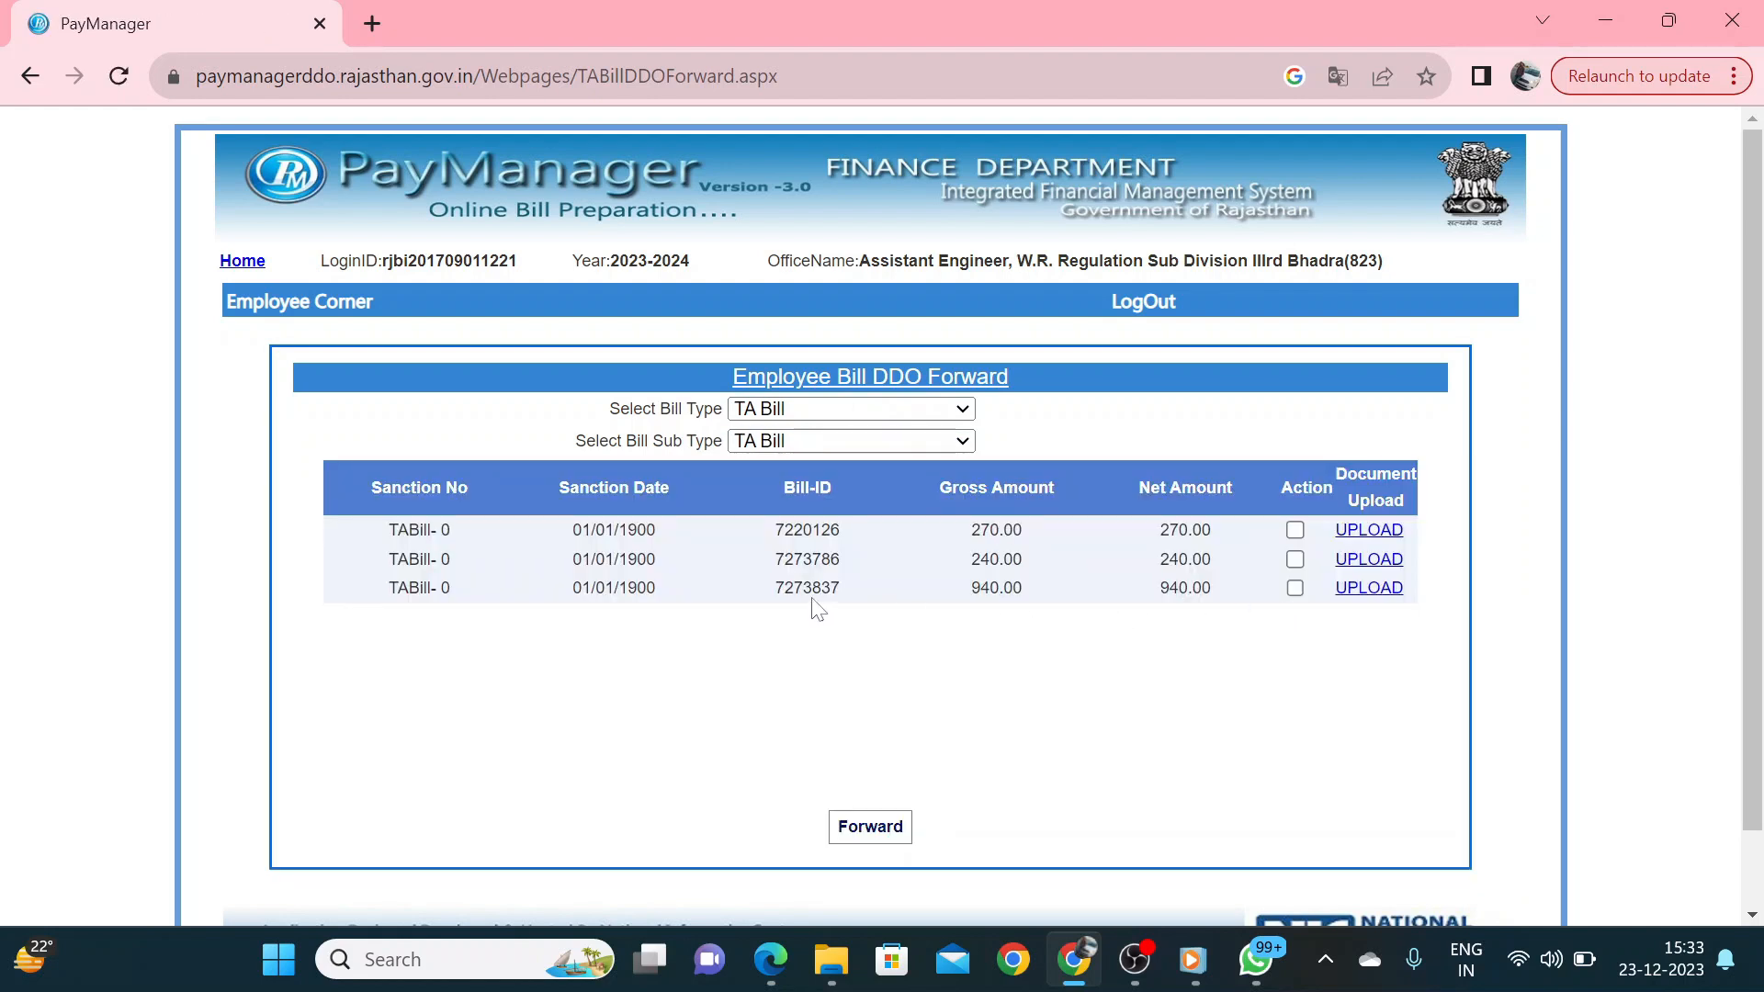
click(1295, 589)
click(241, 262)
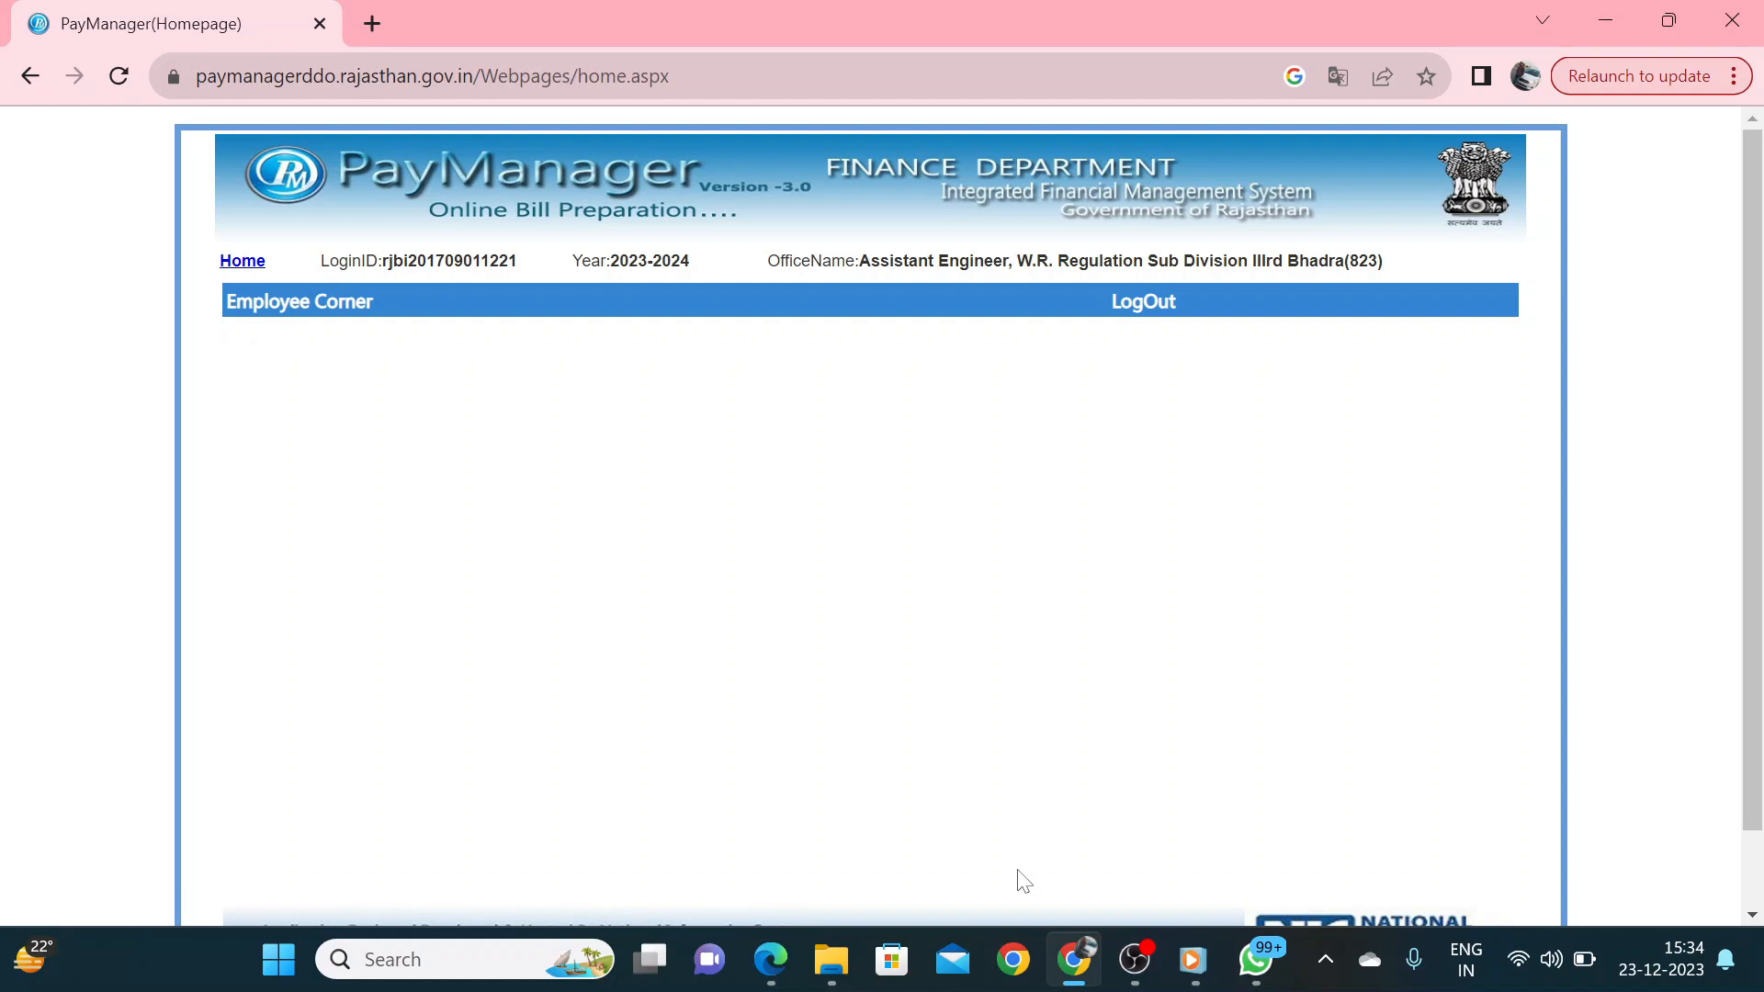
Switch to Microsoft Edge and review the travel allowance rates and rules in the scanned PDF
click(769, 959)
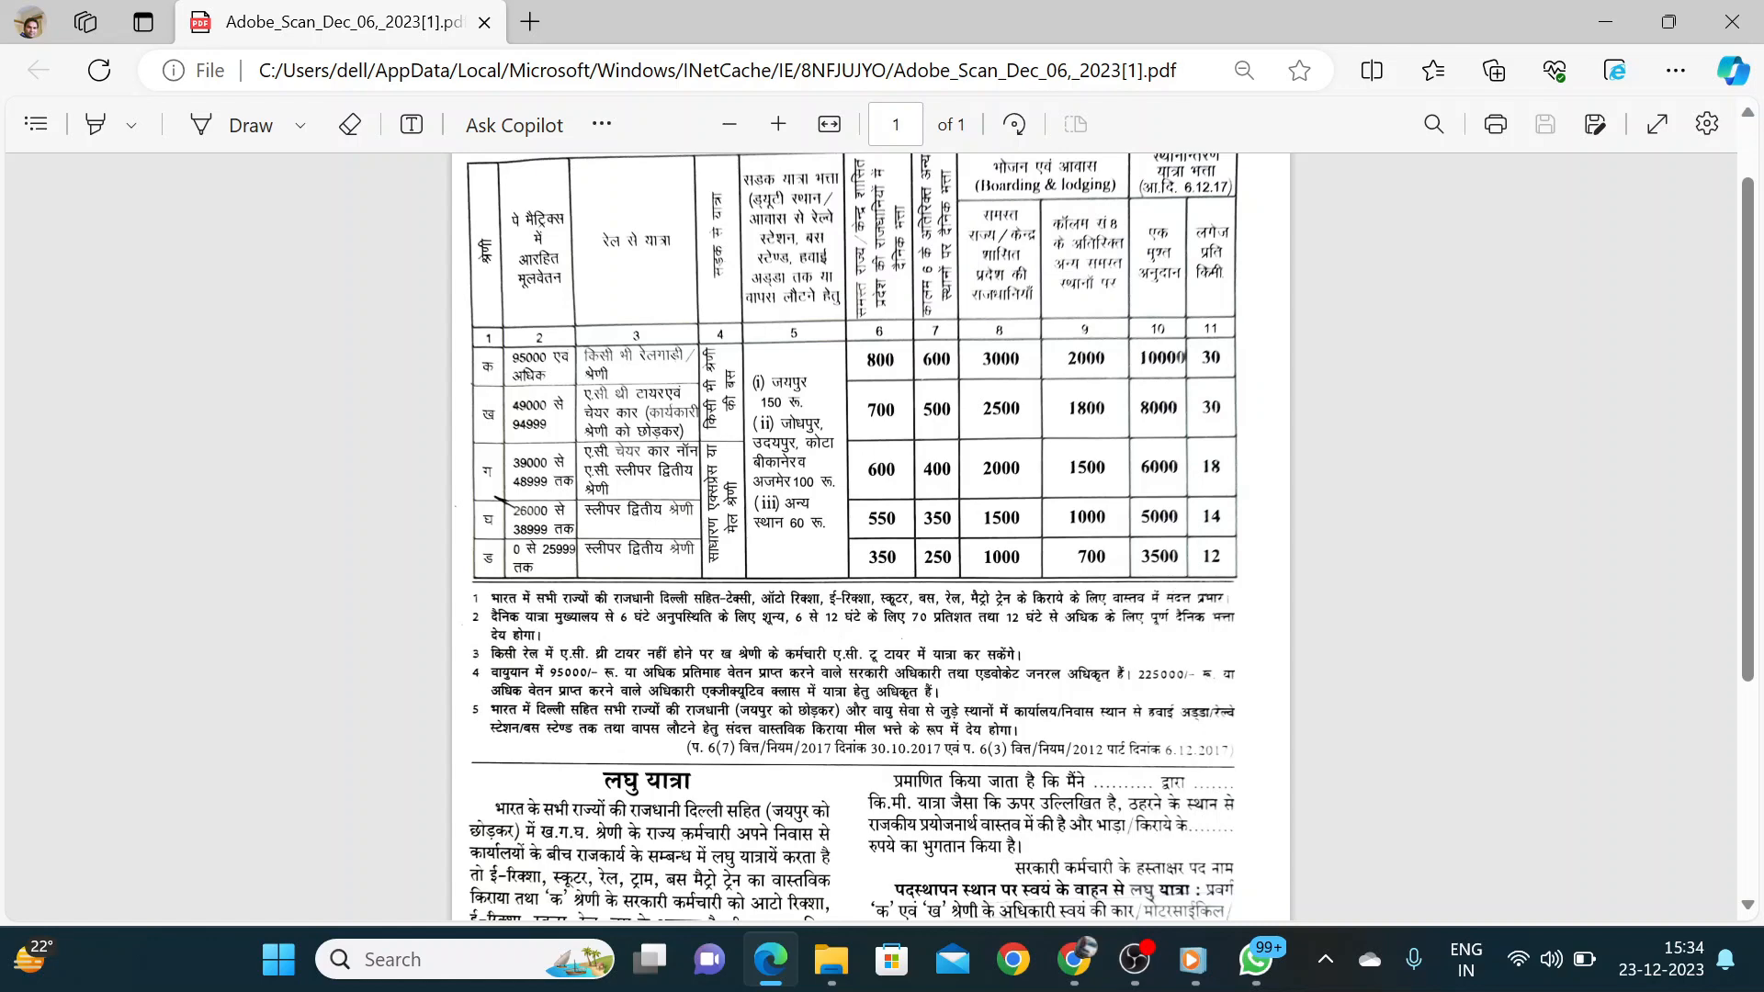
scroll(871, 537, up, 1)
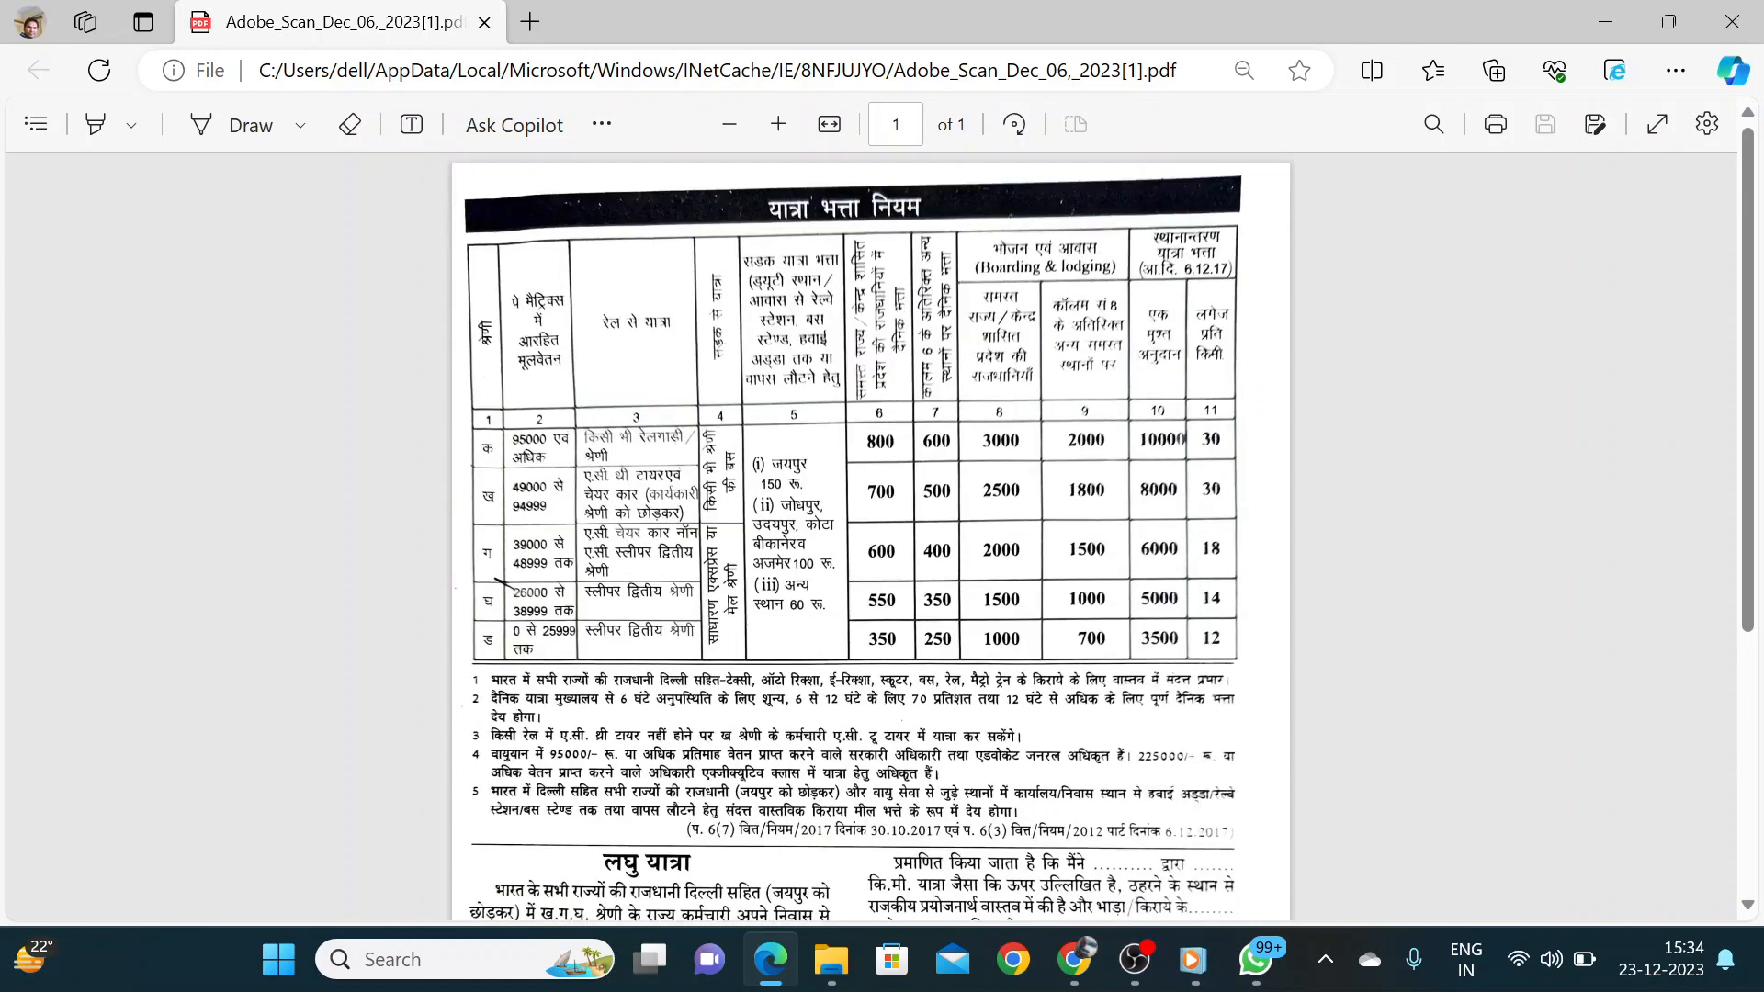
scroll(871, 538, down, 2)
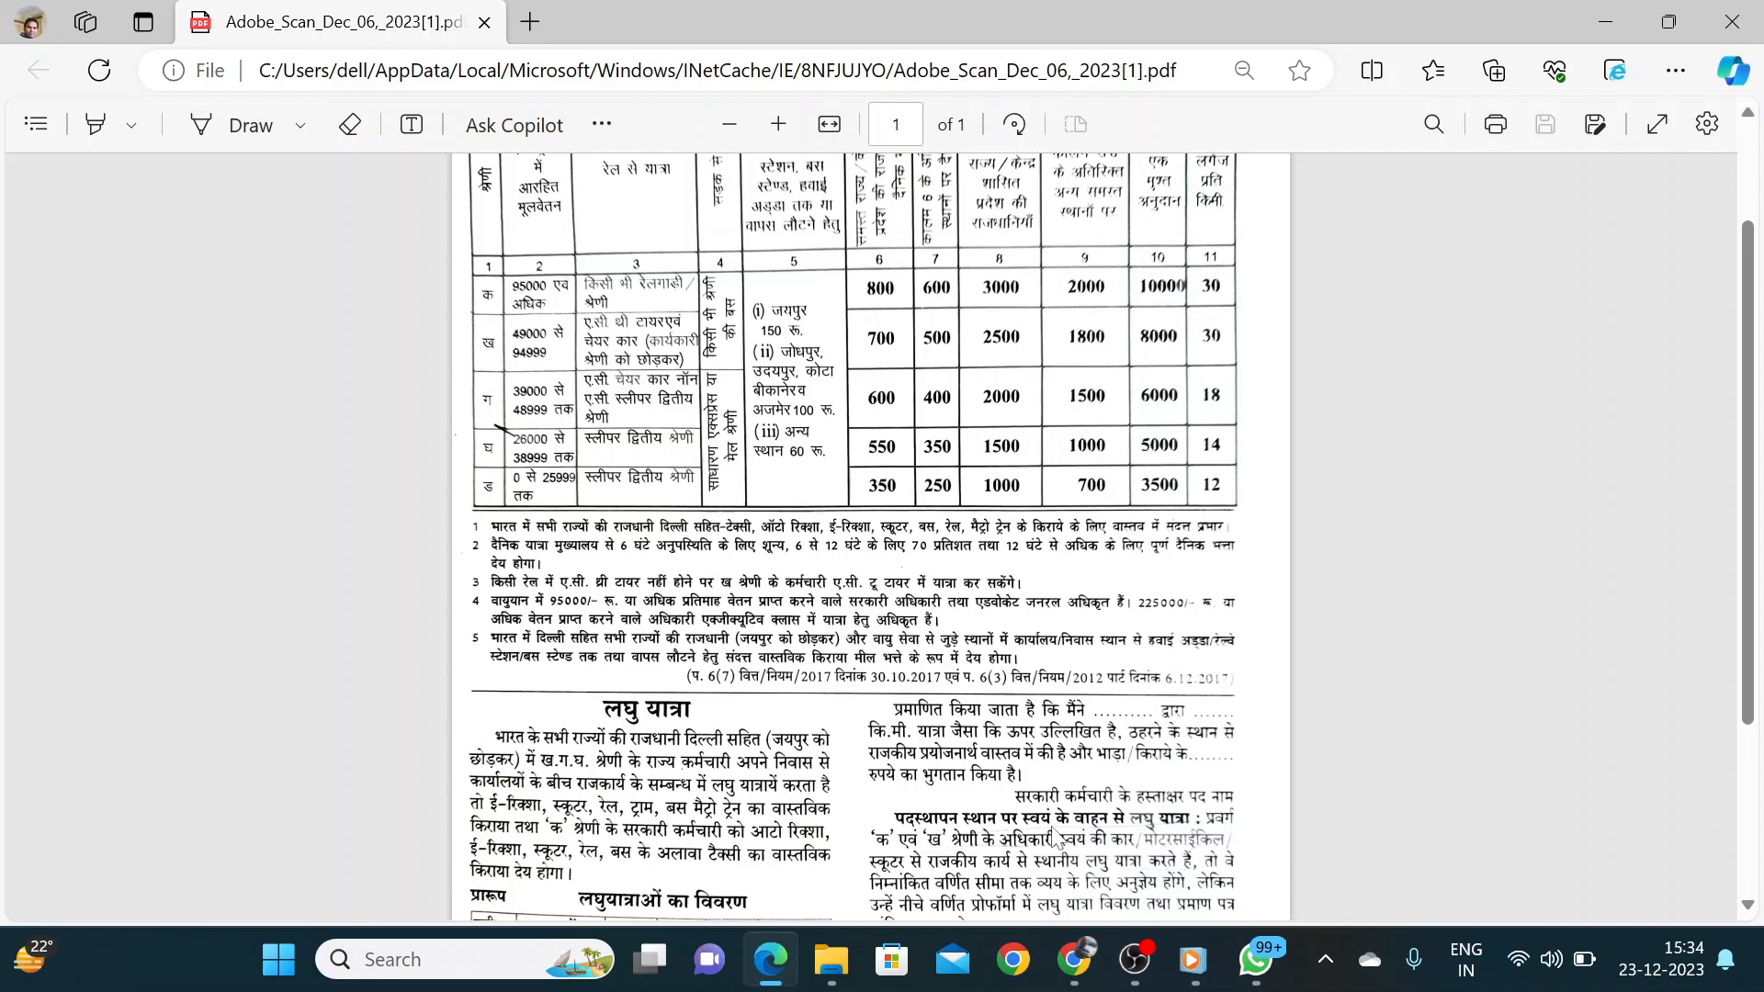
click(1134, 959)
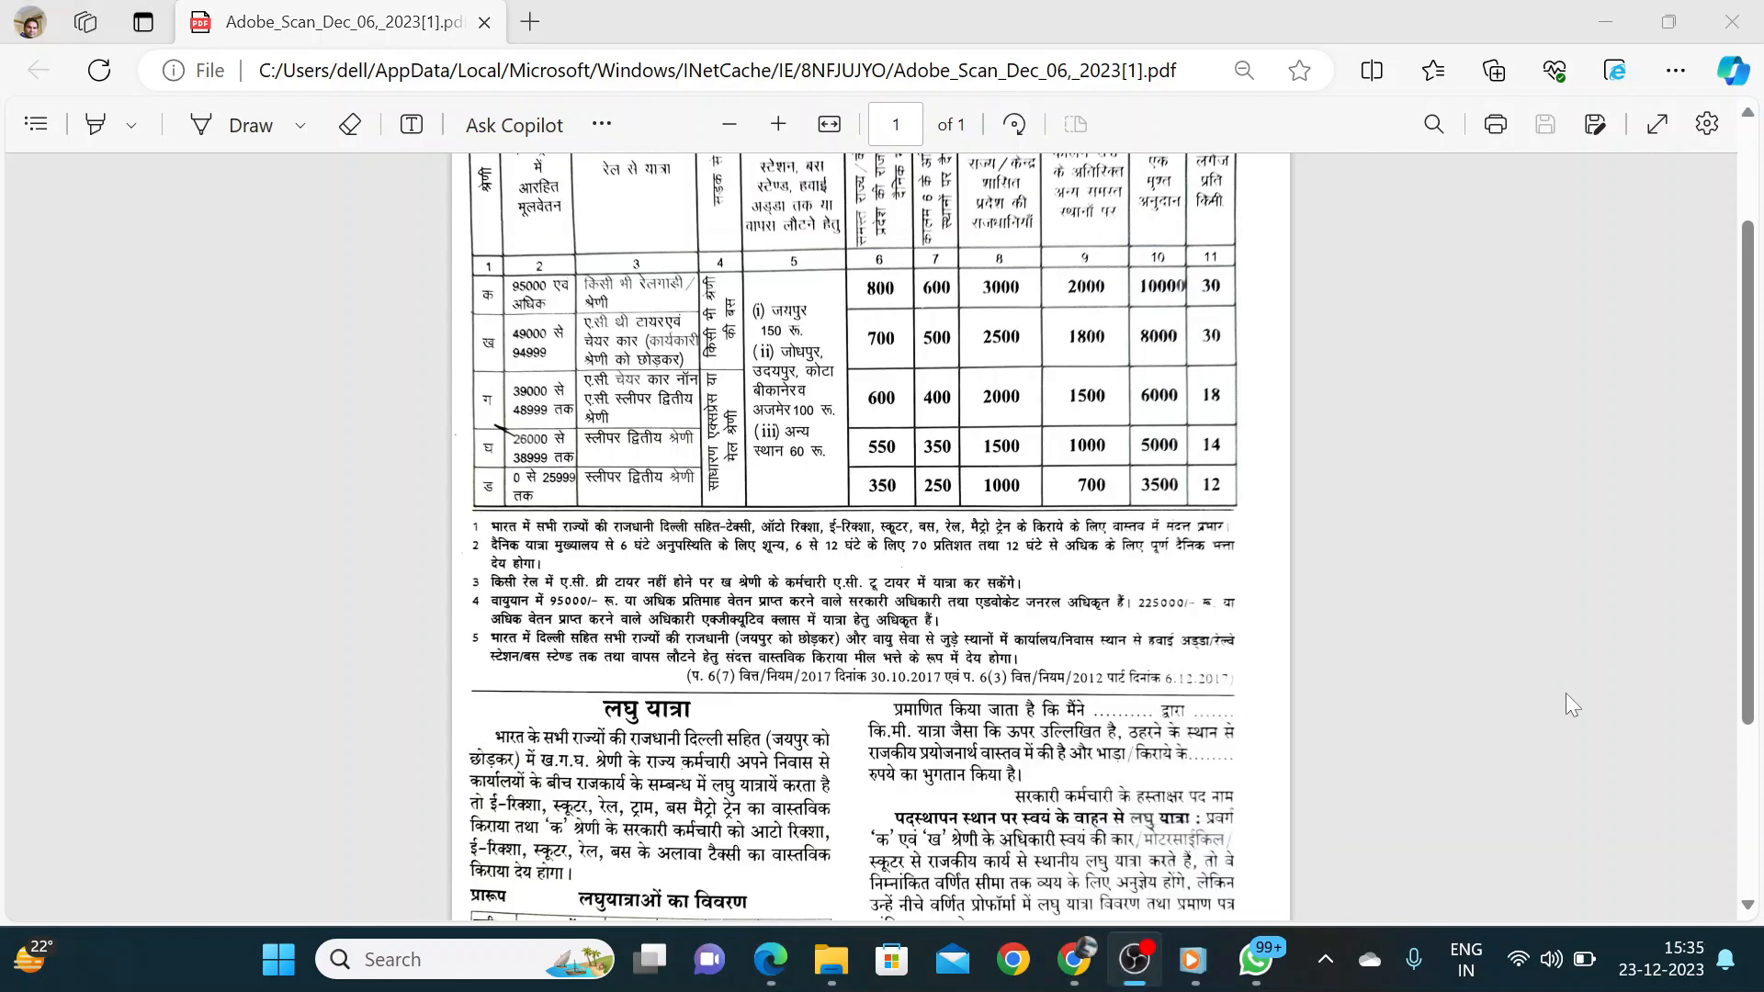